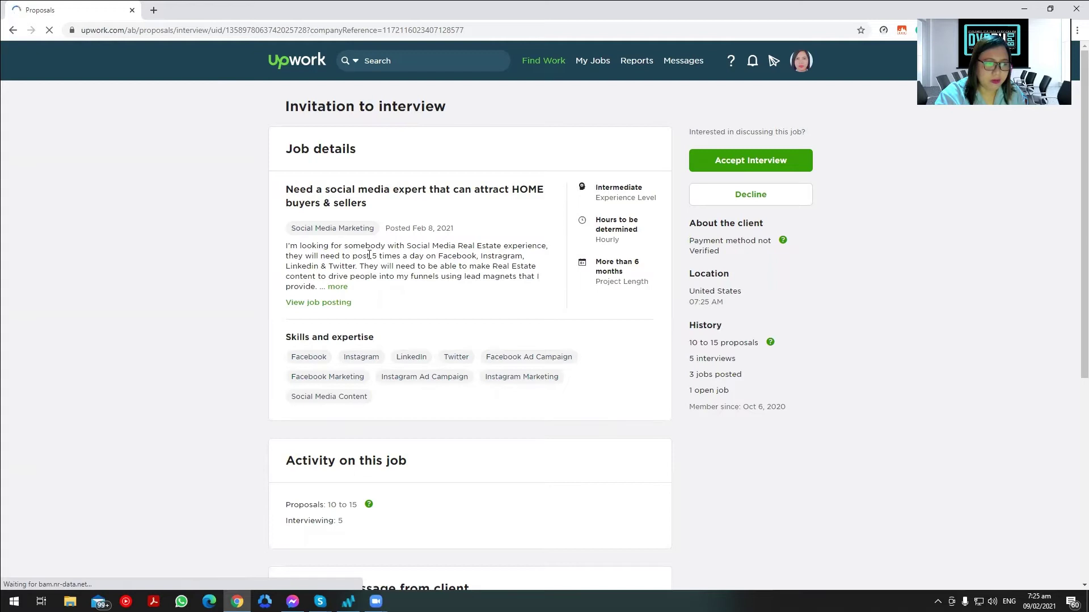
# Read the full description, skills, job activity and client message of the social media expert invitation for home buyers and sellers.
pyautogui.moveTo(288, 255); pyautogui.dragTo(531, 261)
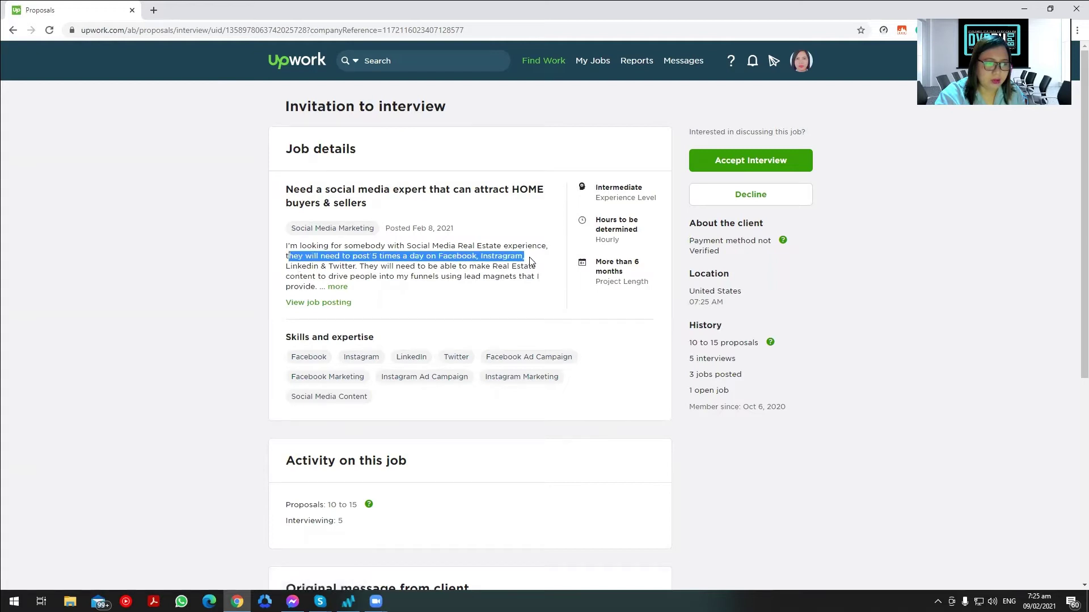
pyautogui.click(331, 291)
pyautogui.click(338, 287)
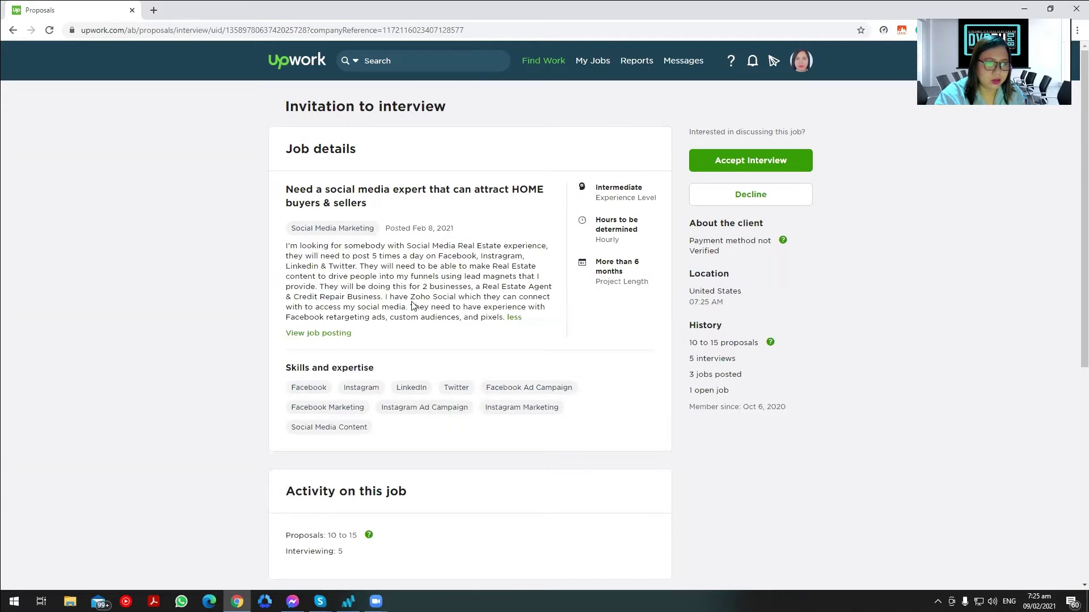
pyautogui.scroll(-1, 342, 378)
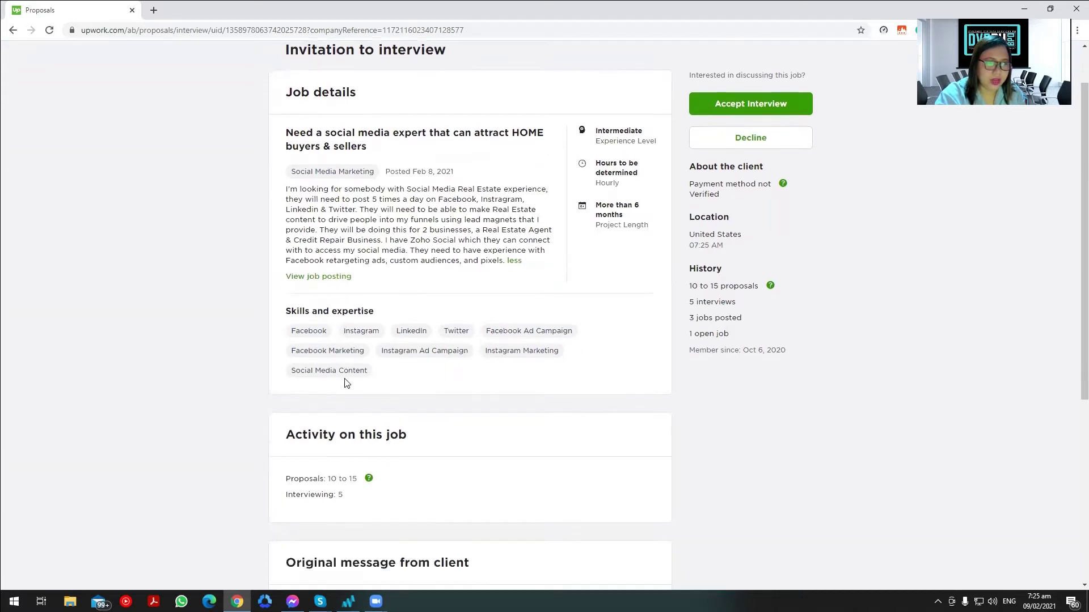
pyautogui.moveTo(373, 204); pyautogui.dragTo(430, 202)
pyautogui.click(430, 203)
pyautogui.scroll(-3, 404, 429)
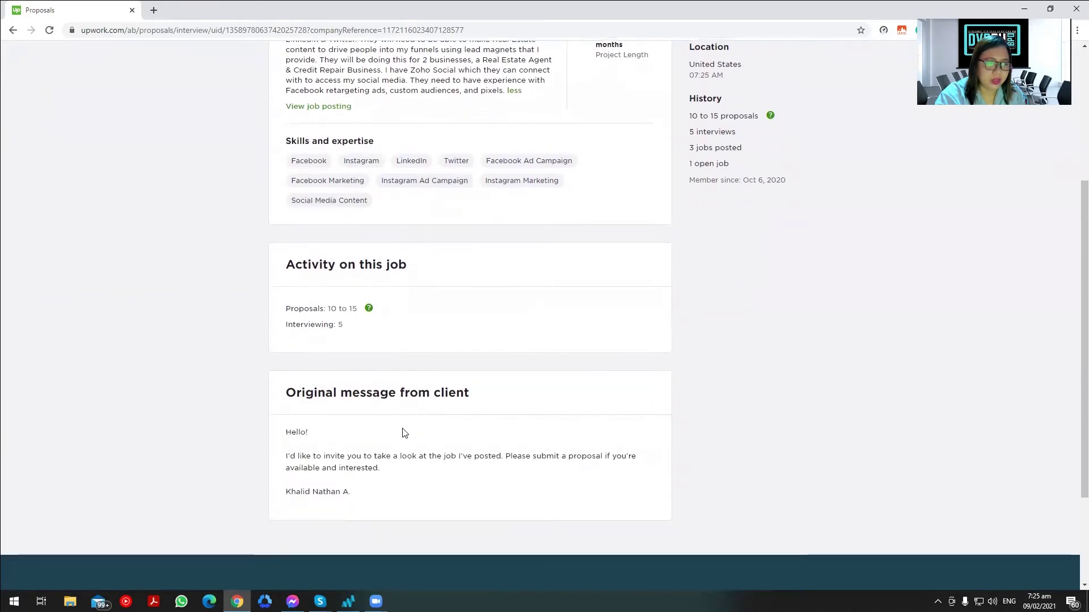
pyautogui.scroll(4, 508, 448)
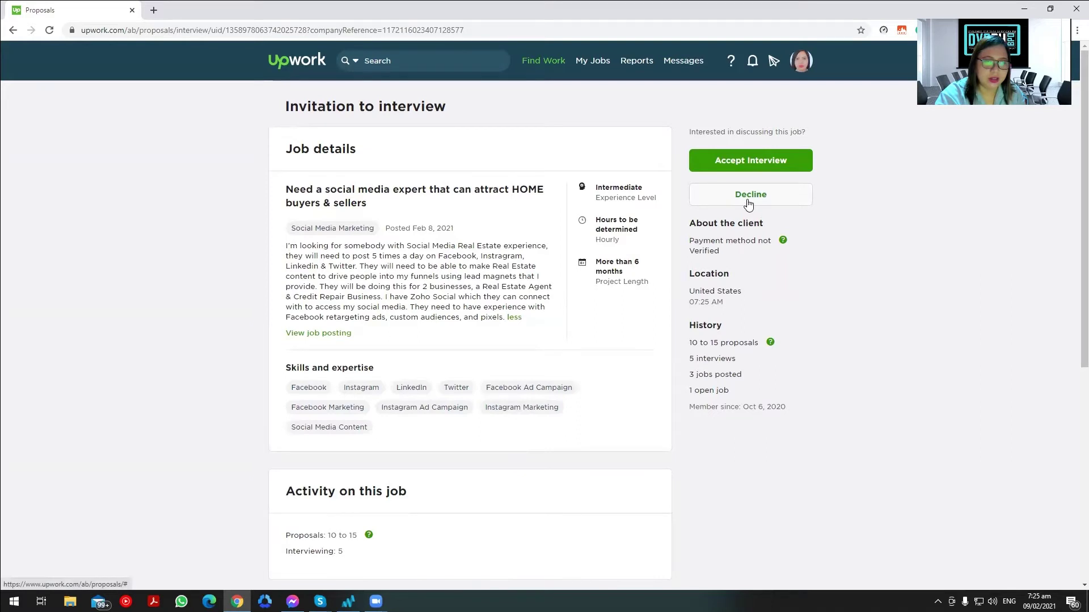
# Open the interview invitation for the "Virtual Assistant, admin support, Duties to include customer onboarding" job from the notifications and review its details.
pyautogui.click(752, 69)
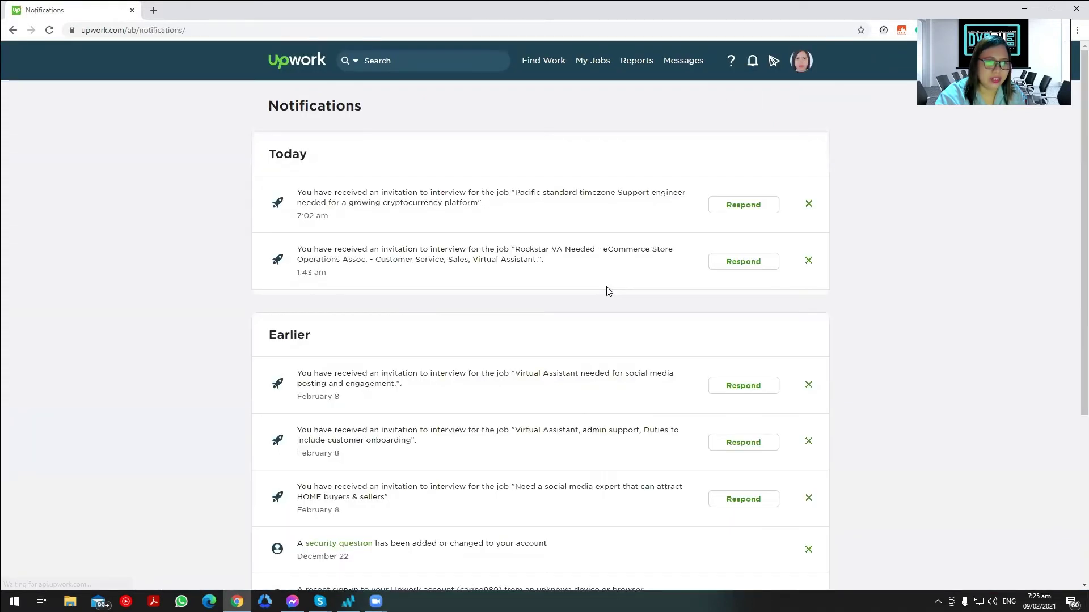
pyautogui.scroll(-1, 537, 408)
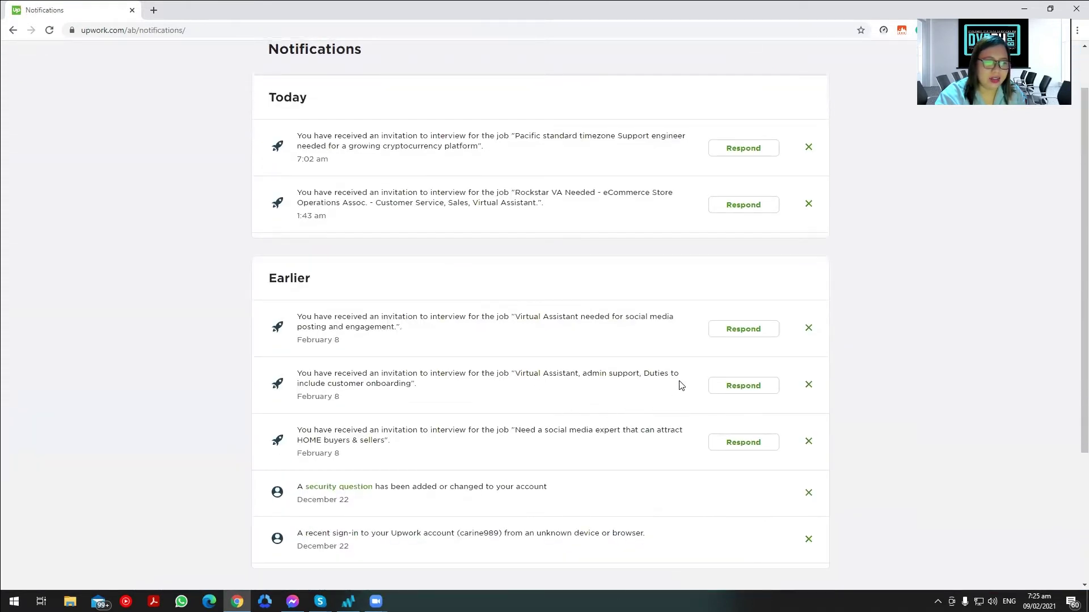
pyautogui.click(767, 387)
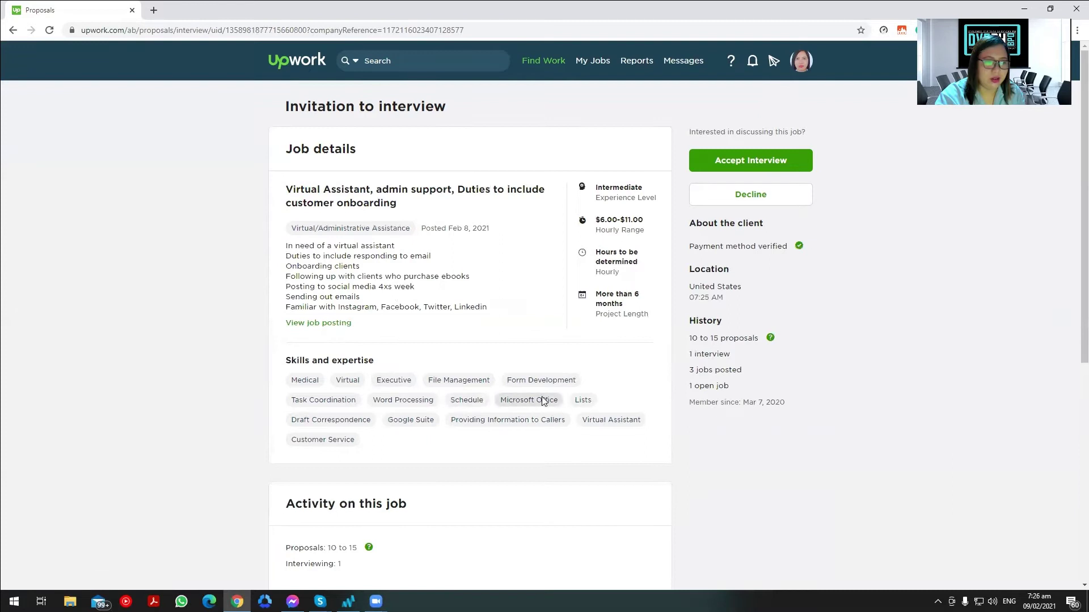
pyautogui.scroll(-4, 603, 410)
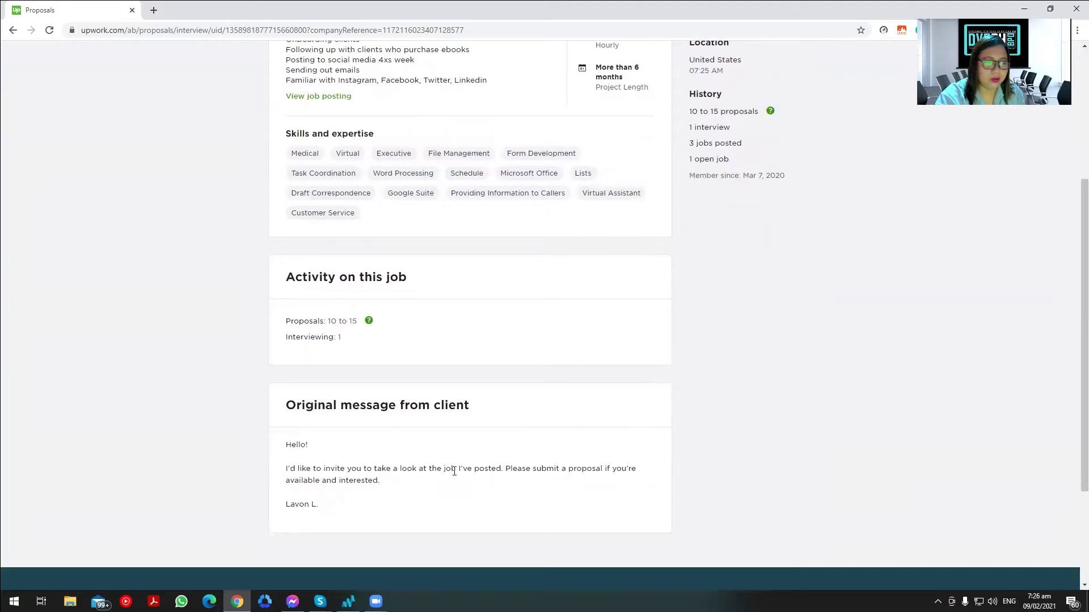
pyautogui.scroll(4, 561, 469)
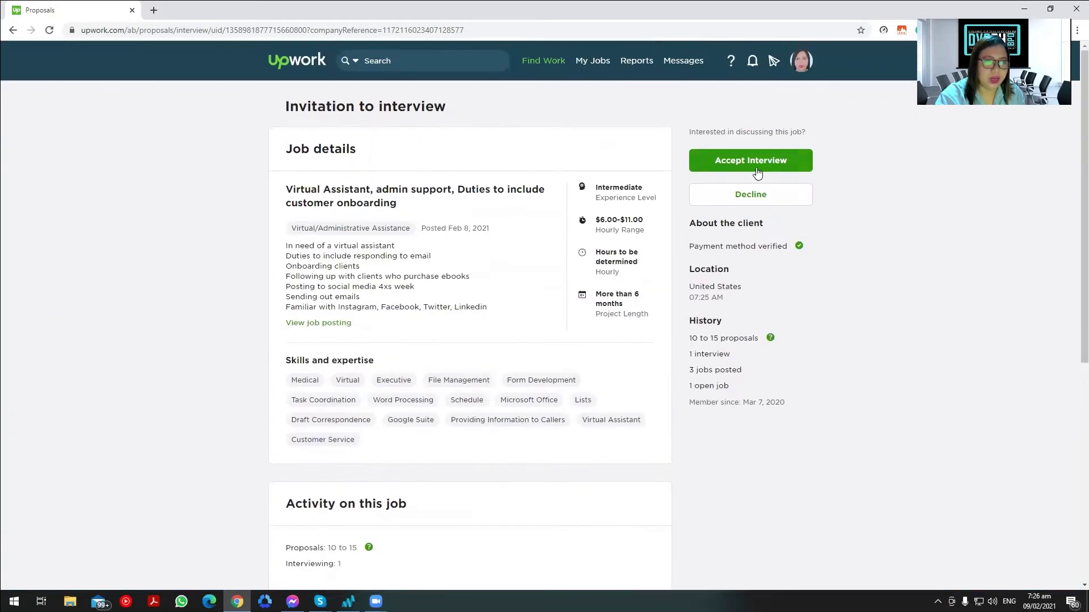
# Start accepting the interview and check the specialized profile choices, keeping Virtual/Administrative Assistance.
pyautogui.click(757, 167)
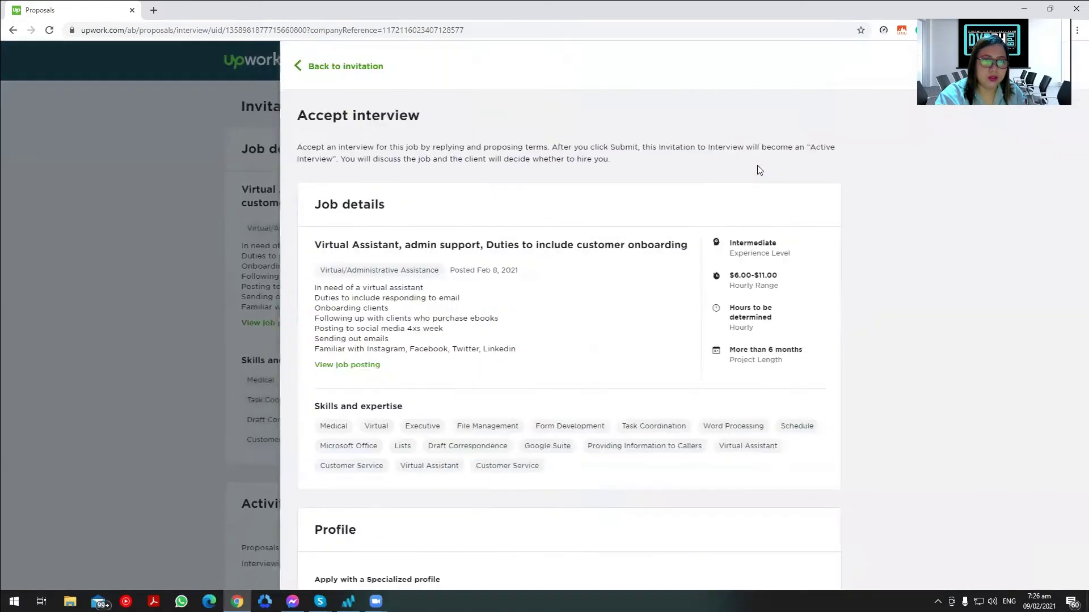
pyautogui.scroll(-5, 556, 401)
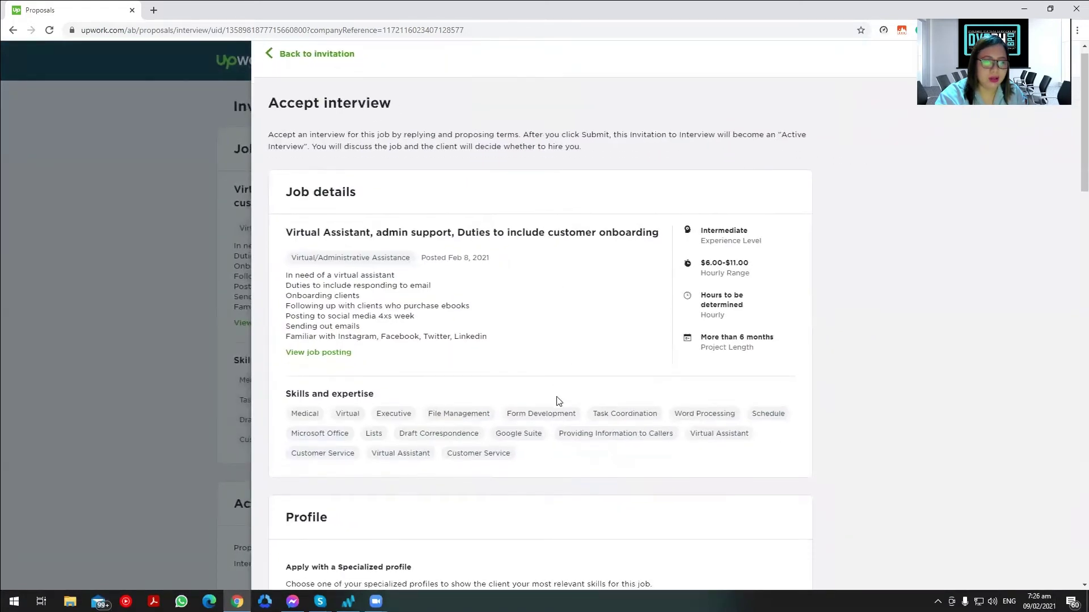
pyautogui.click(465, 342)
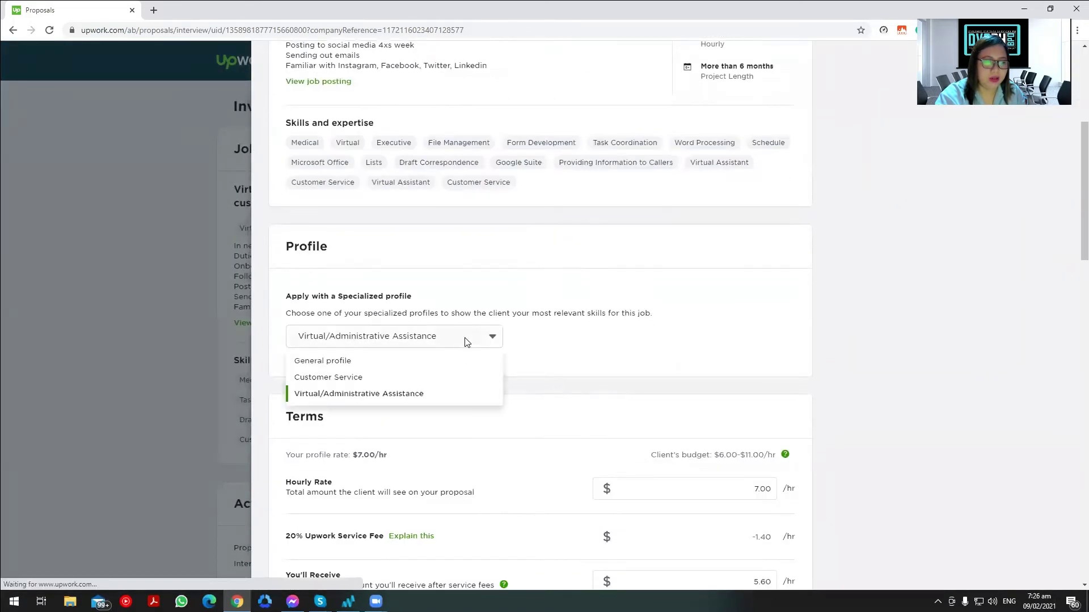
pyautogui.click(465, 341)
# Set the proposal's hourly rate to $9.00 and check the amount received after service fees.
pyautogui.scroll(-3, 676, 384)
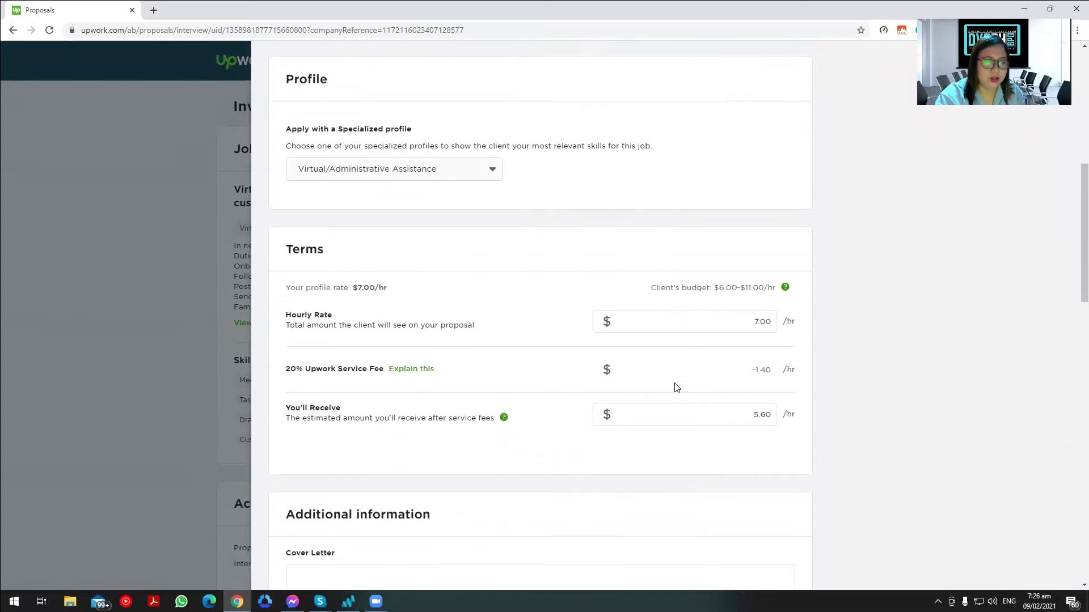
pyautogui.click(756, 315)
pyautogui.moveTo(748, 317); pyautogui.dragTo(774, 316)
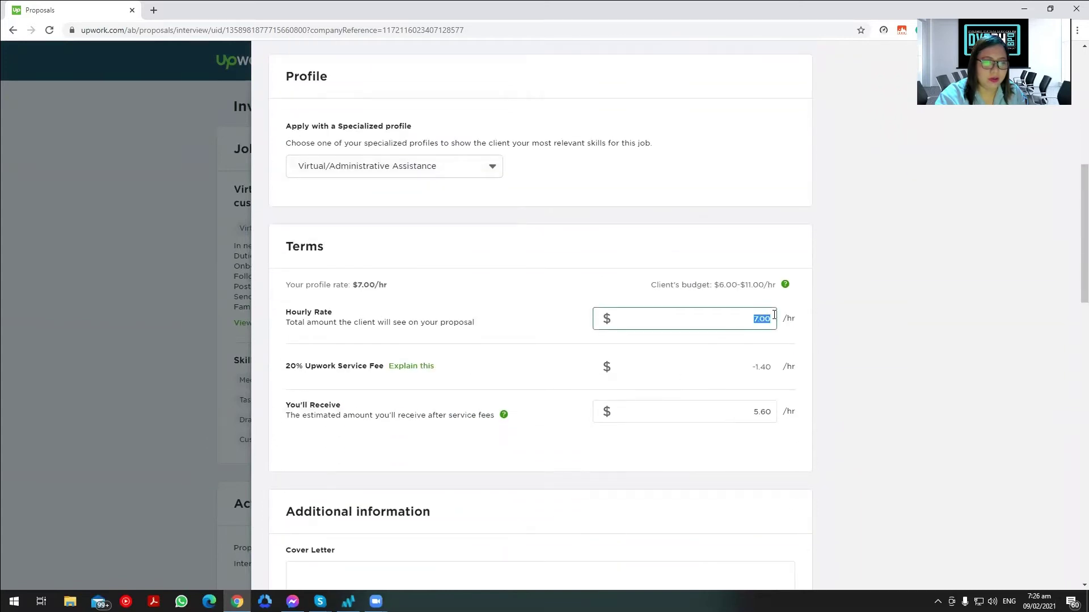
pyautogui.write('9')
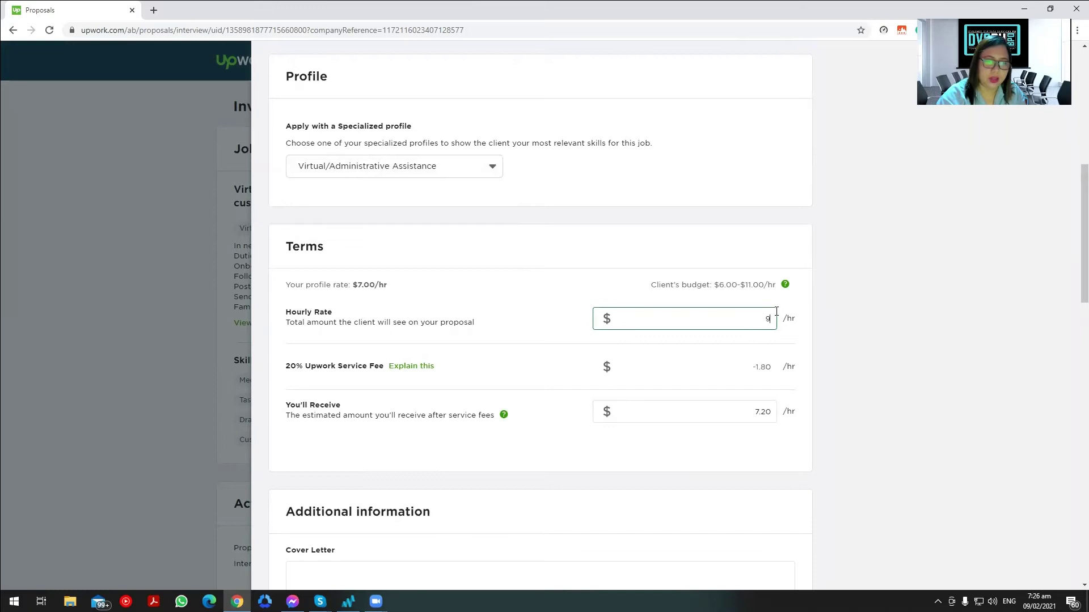
pyautogui.click(765, 413)
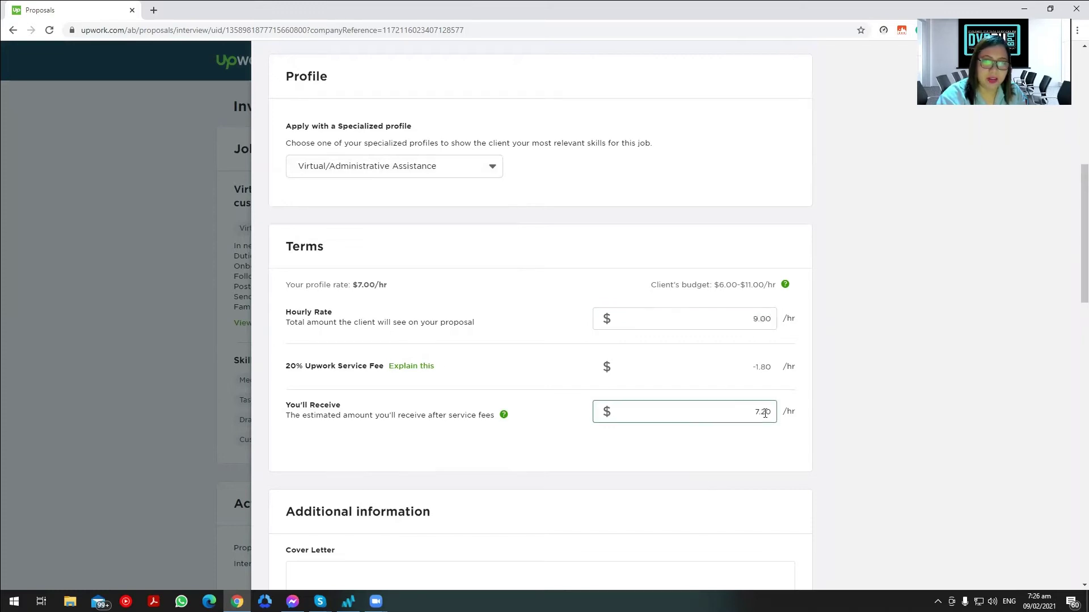
pyautogui.click(759, 318)
pyautogui.moveTo(759, 318); pyautogui.dragTo(775, 318)
pyautogui.click(624, 474)
# Begin the cover letter with a greeting to the client, a self-introduction by first name and "thank you for inviting".
pyautogui.scroll(-5, 636, 449)
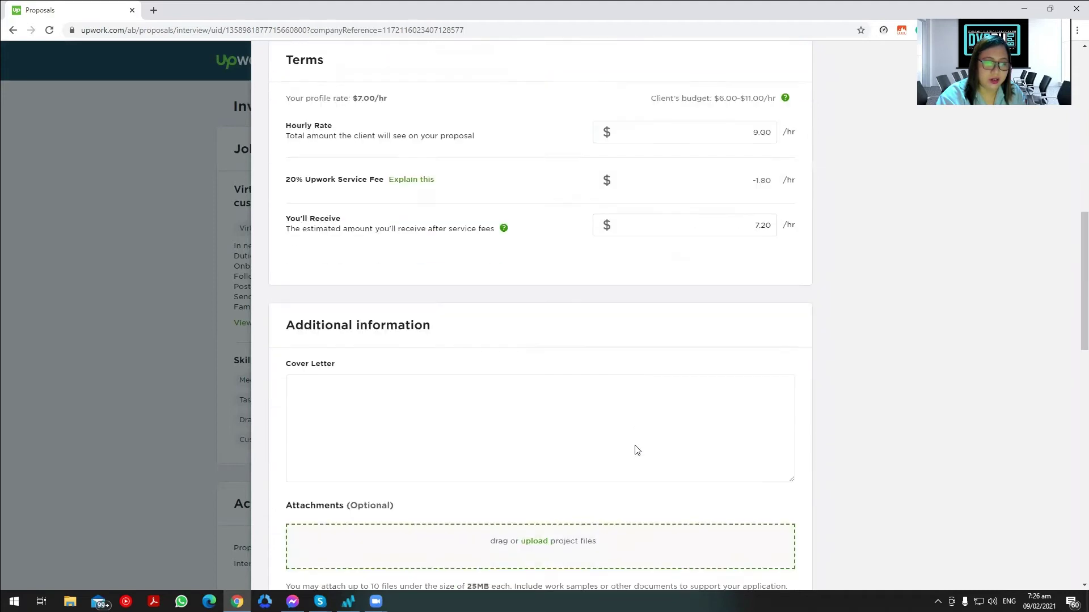
pyautogui.click(460, 328)
pyautogui.scroll(-3, 460, 328)
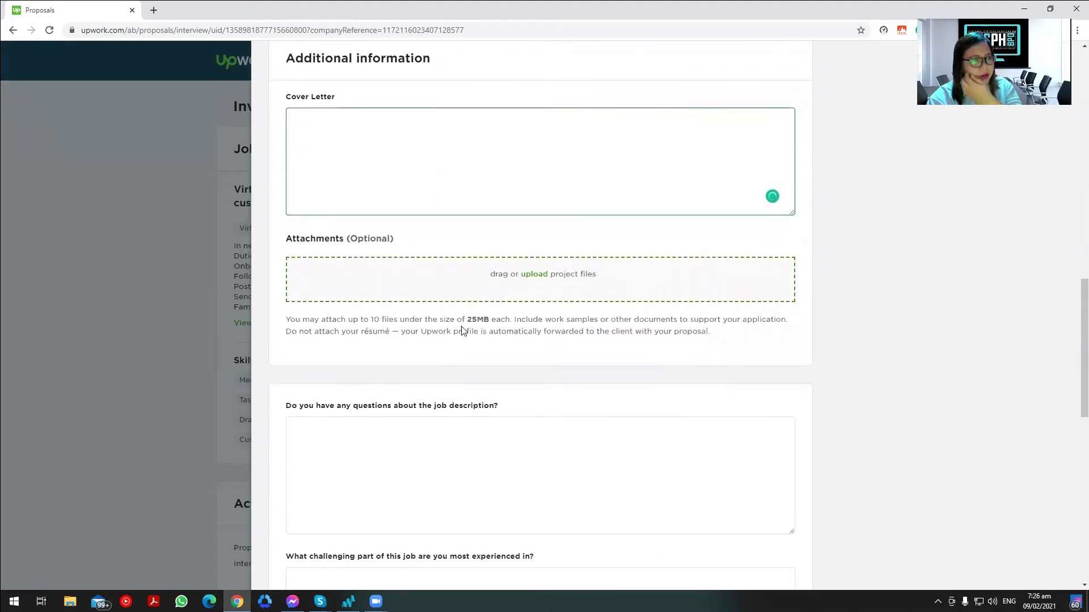
pyautogui.scroll(3, 462, 329)
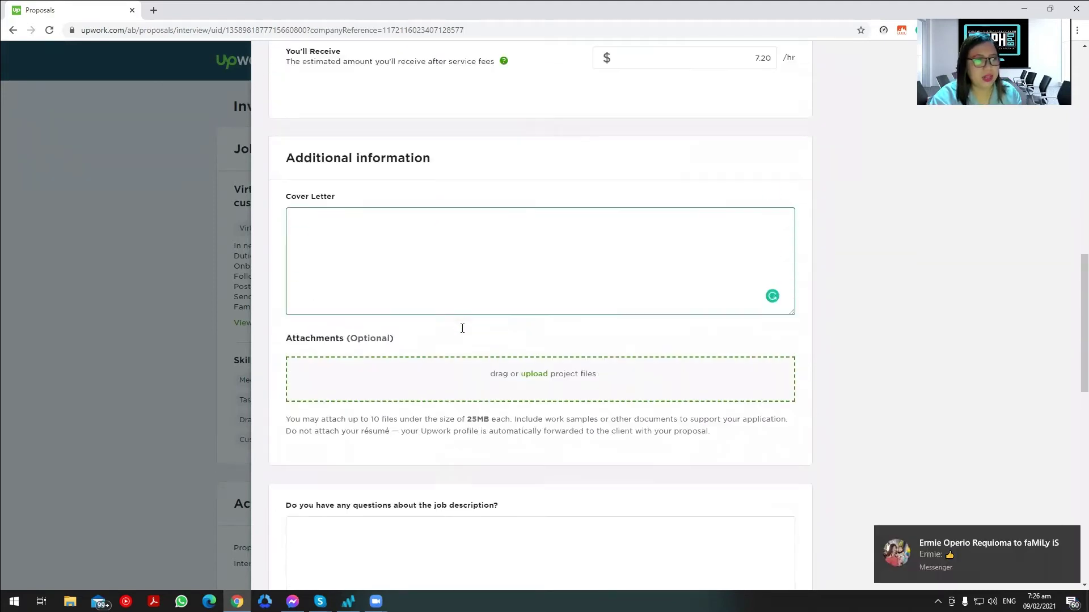
pyautogui.write('Hello')
pyautogui.press('BackSpace')
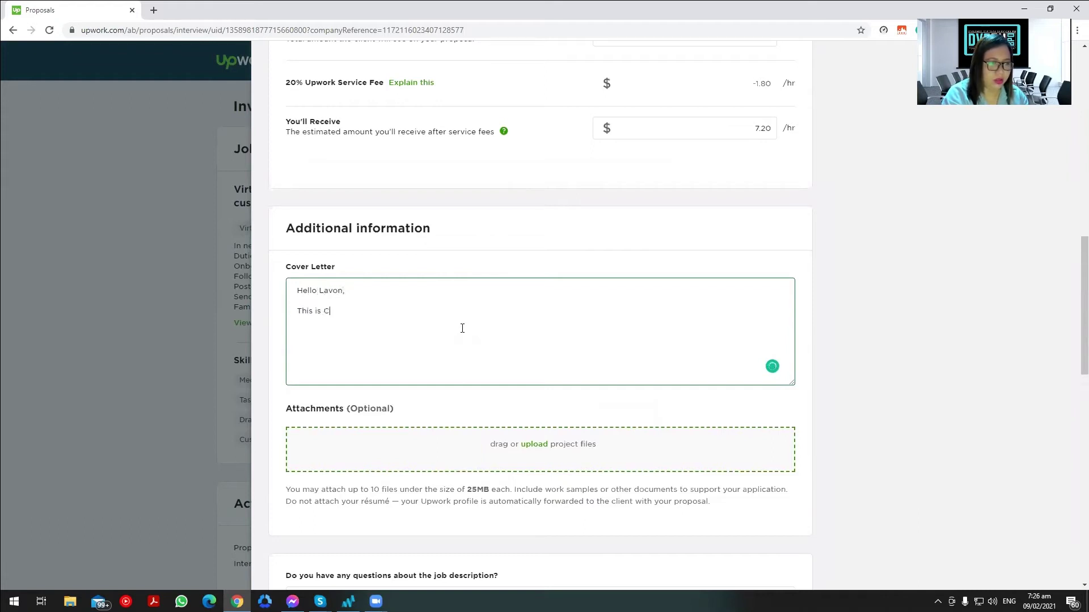
pyautogui.write('hank you for i')
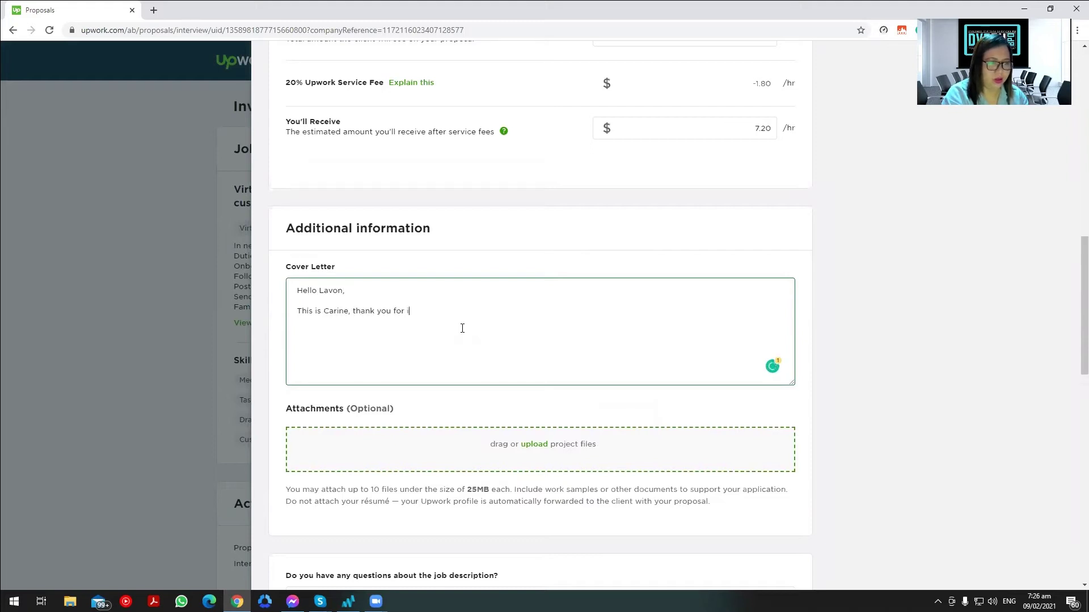
pyautogui.write('nvitying')
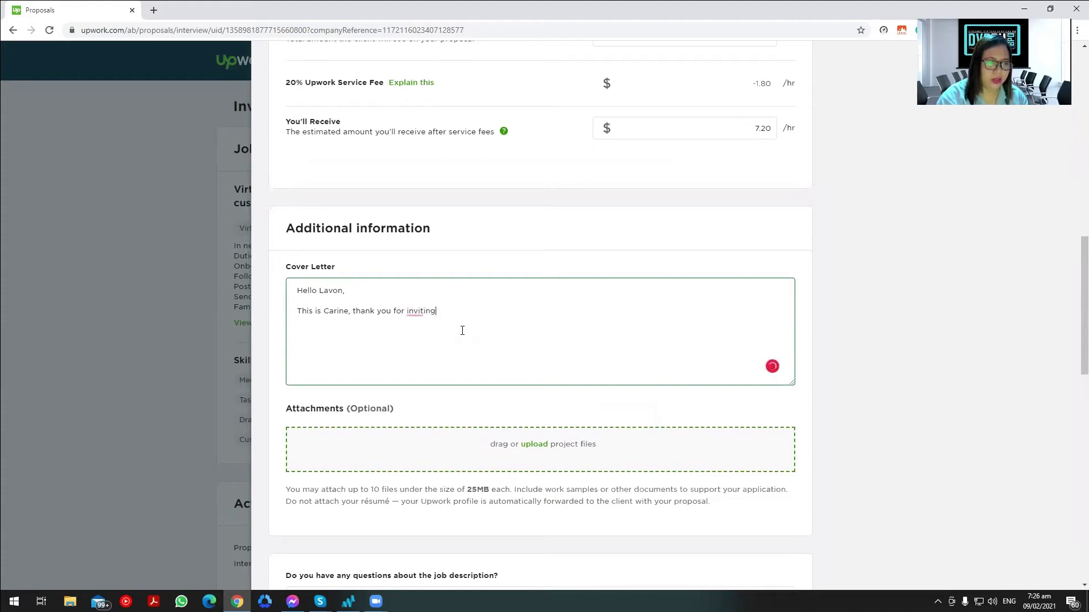
# Look over the rest of the proposal form, from the cover letter and optional attachments down to the submission area.
pyautogui.scroll(-14, 463, 330)
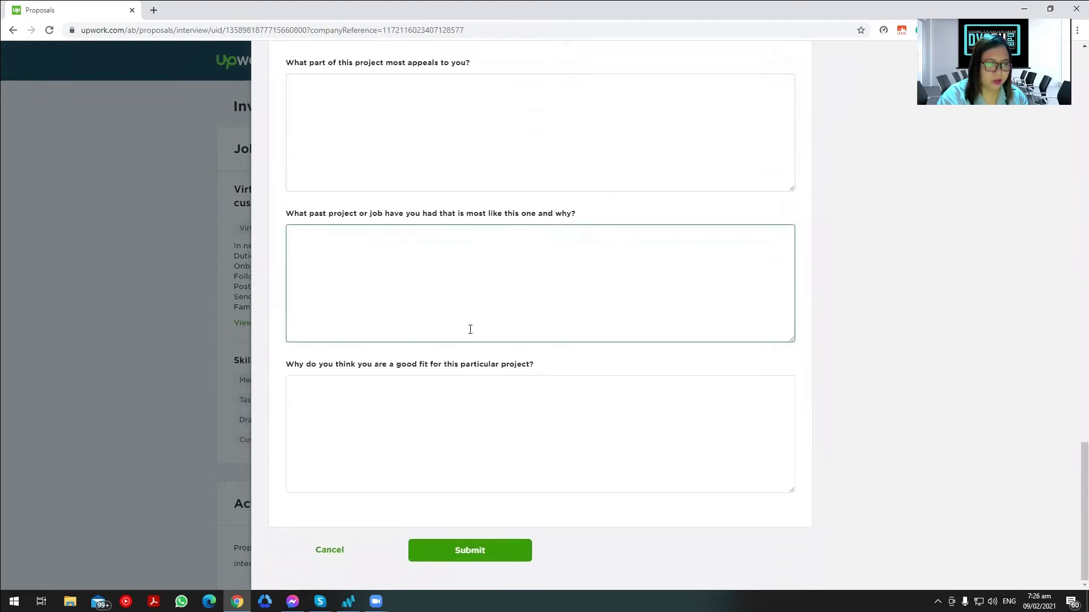
pyautogui.scroll(9, 456, 399)
pyautogui.scroll(3, 459, 403)
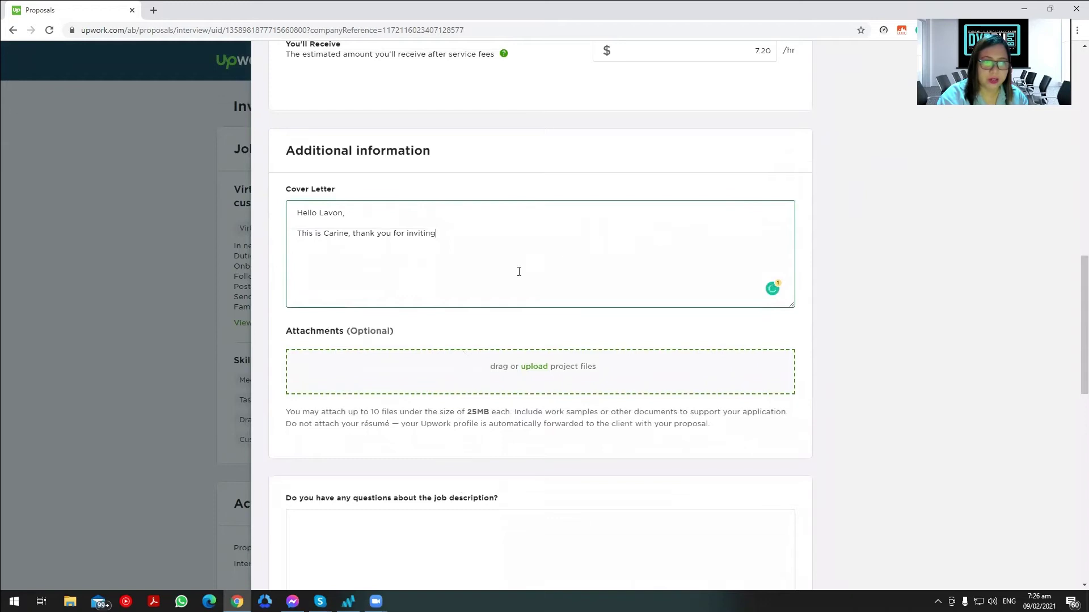
pyautogui.scroll(-4, 502, 245)
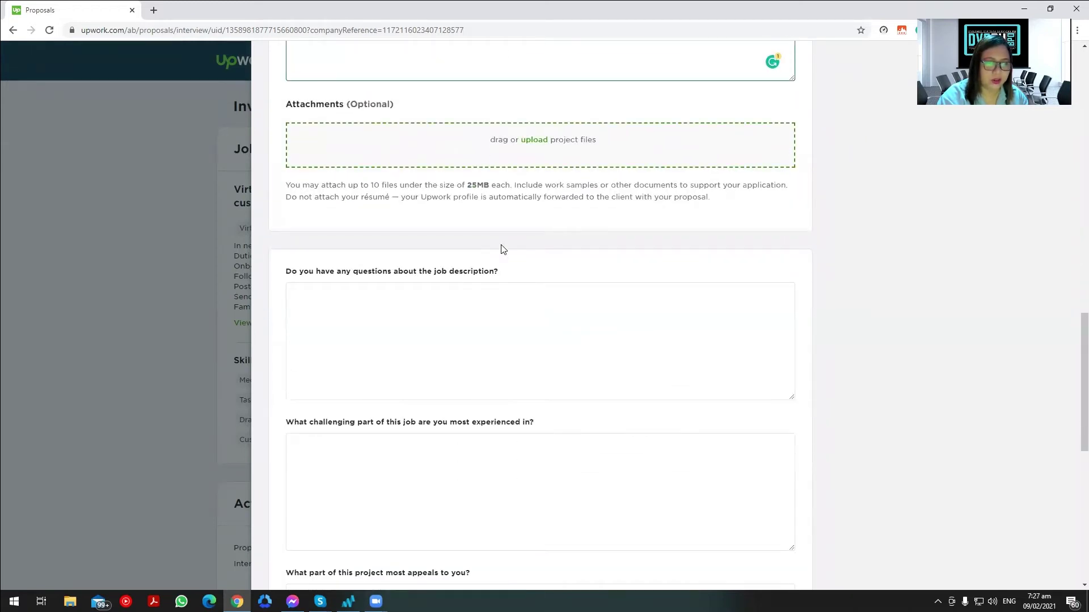
pyautogui.scroll(3, 502, 250)
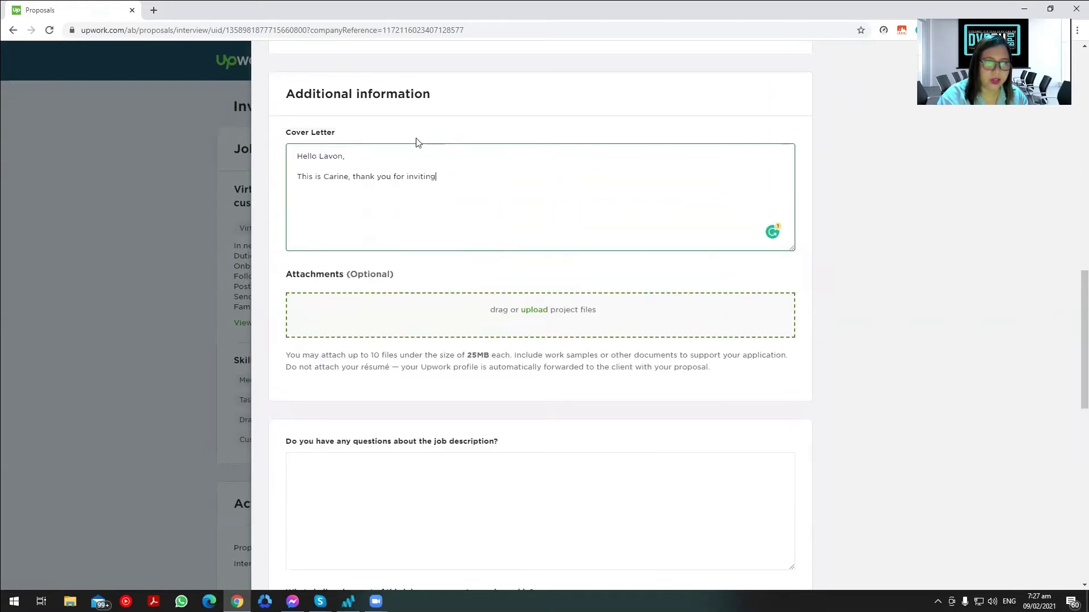
pyautogui.scroll(-1, 485, 192)
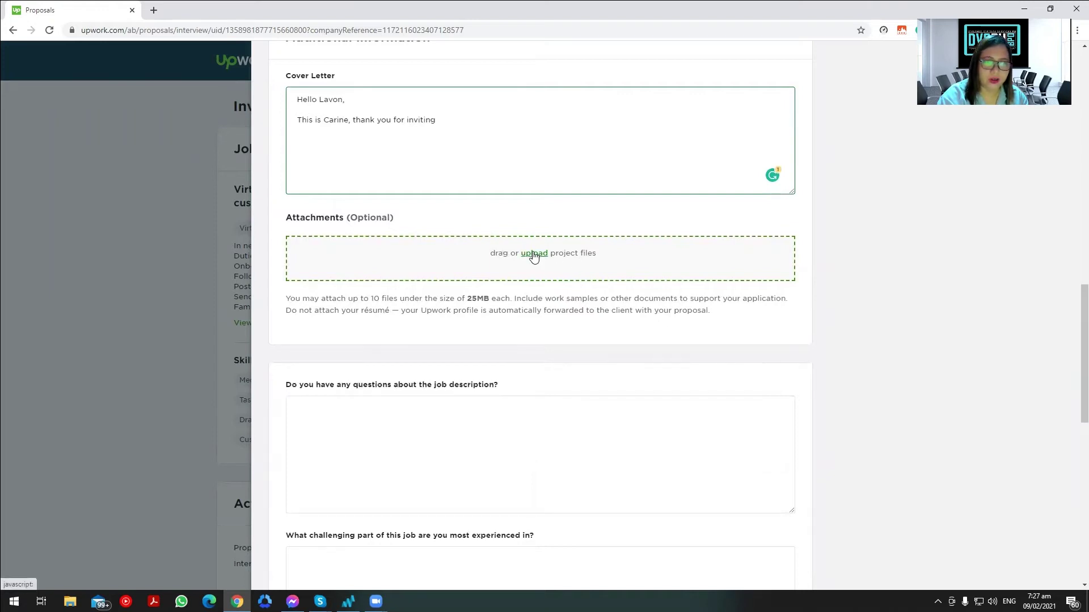
# Go through the client's screening questions on the job description, challenging part, project appeal, similar past work and good fit.
pyautogui.scroll(-3, 534, 258)
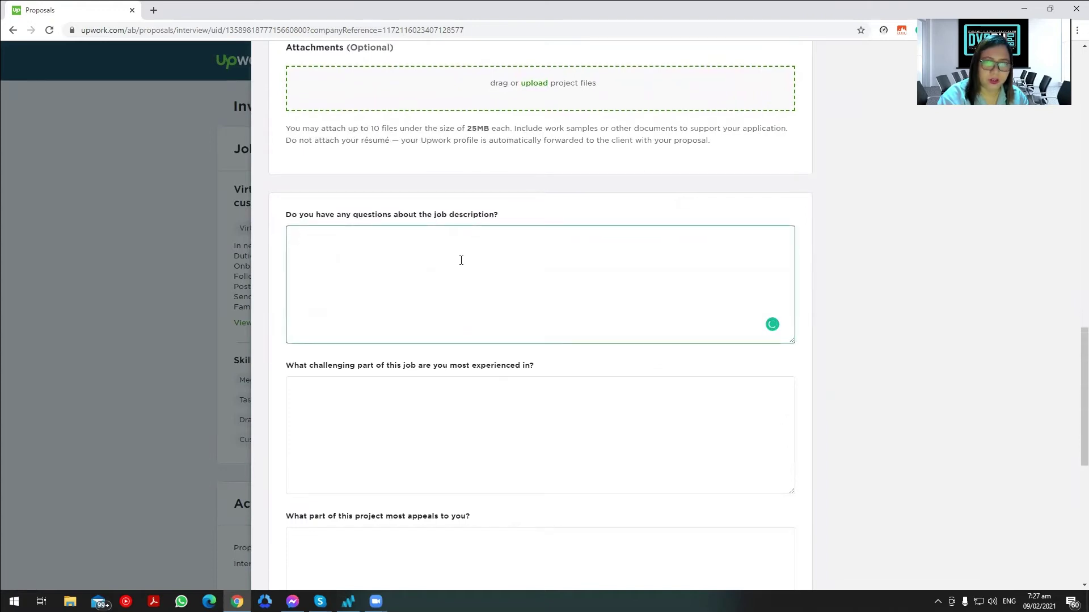
pyautogui.click(382, 384)
pyautogui.scroll(-5, 381, 384)
pyautogui.click(356, 289)
pyautogui.scroll(-3, 356, 289)
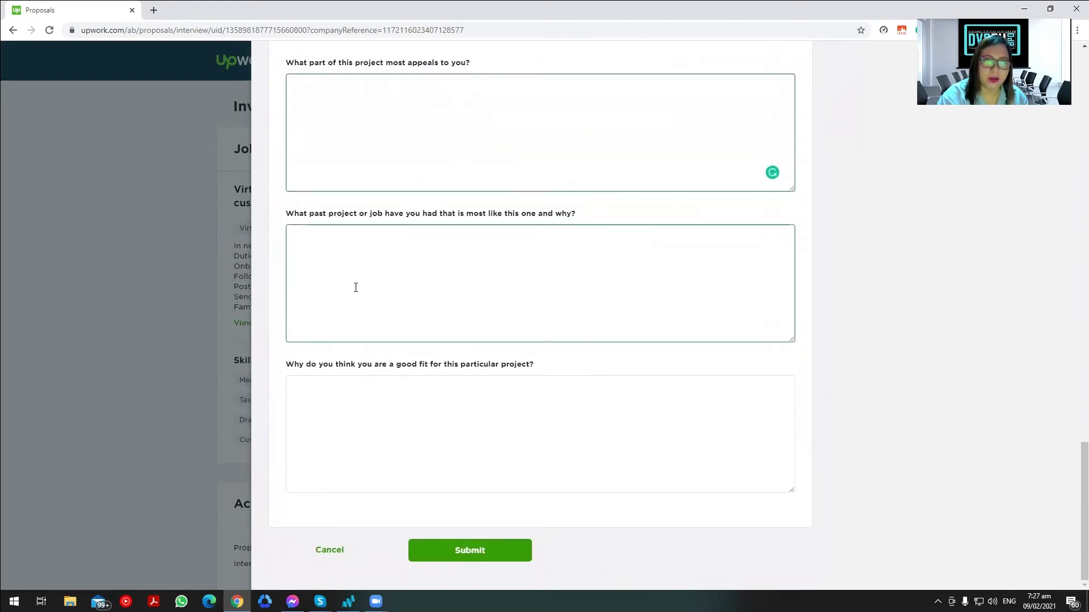
pyautogui.click(377, 262)
pyautogui.click(364, 408)
# Recheck the job details and screening questions, and return to the end of the cover letter text.
pyautogui.scroll(9, 364, 409)
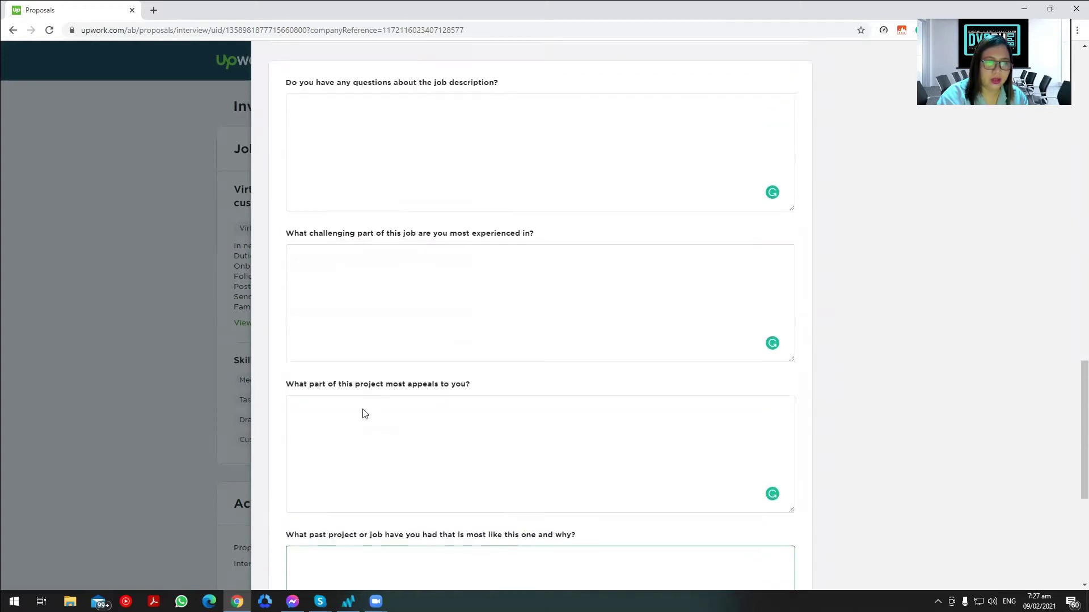
pyautogui.scroll(8, 364, 413)
pyautogui.scroll(11, 364, 414)
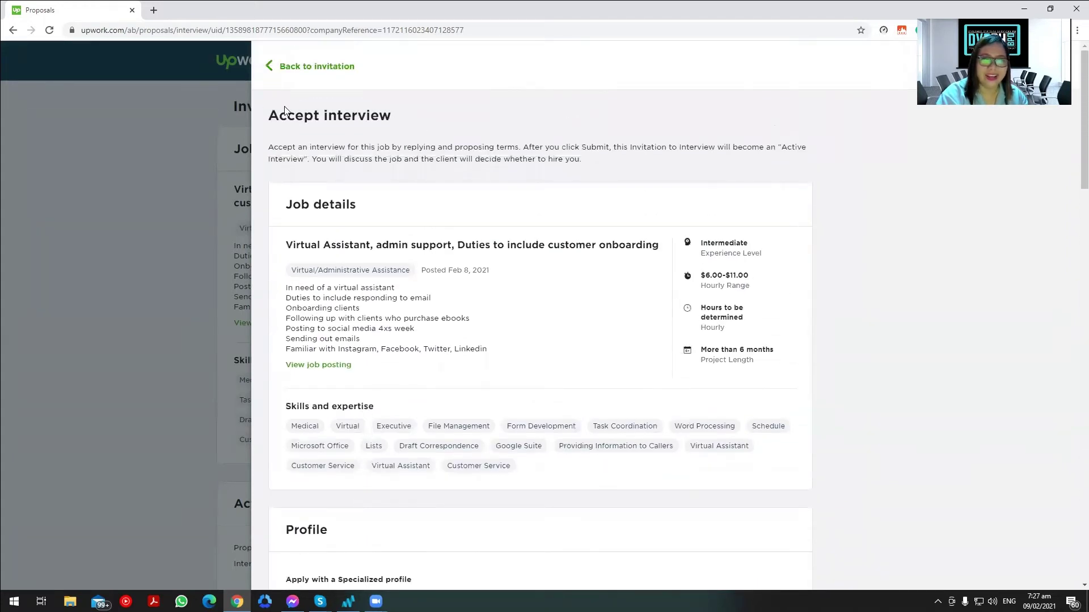
pyautogui.scroll(-9, 457, 270)
pyautogui.scroll(-10, 457, 271)
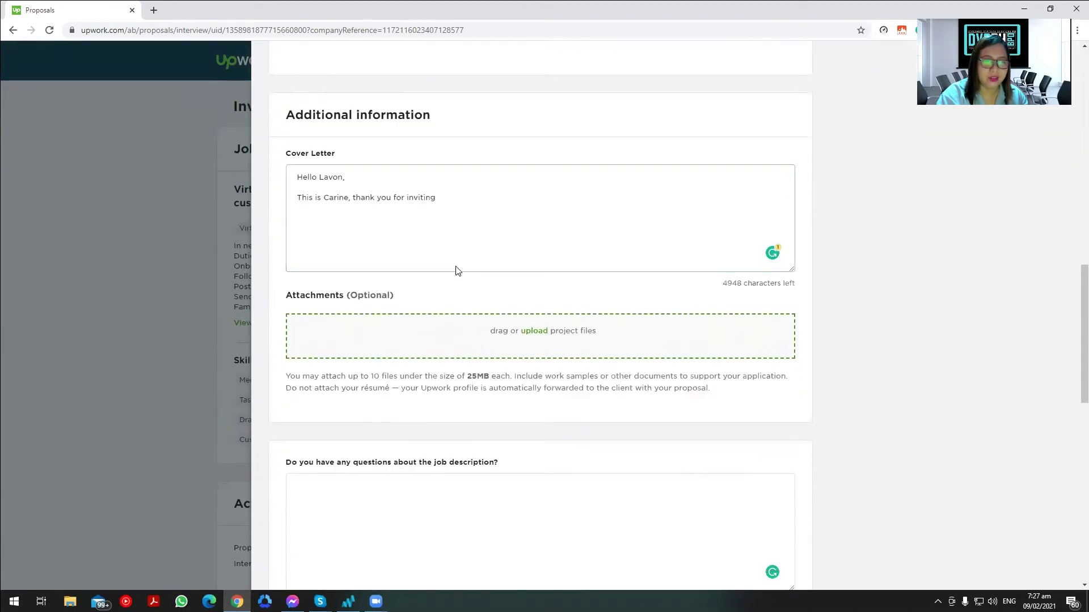
pyautogui.click(457, 270)
pyautogui.scroll(-2, 457, 266)
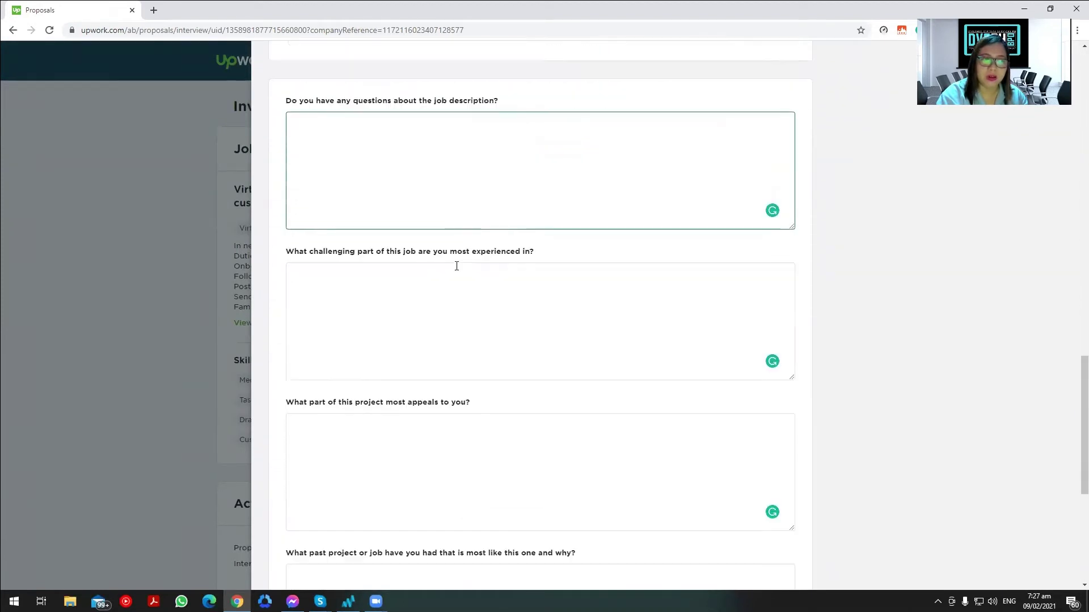
pyautogui.scroll(6, 457, 263)
pyautogui.click(456, 209)
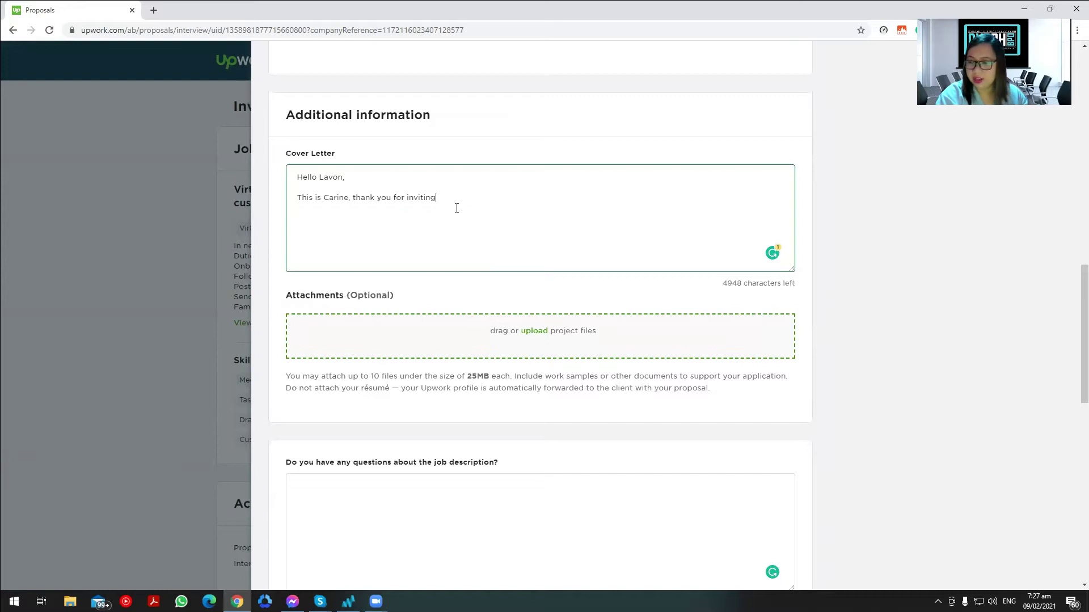
# Cancel the unfinished proposal for the customer onboarding virtual assistant job and return to the notifications list.
pyautogui.moveTo(436, 198); pyautogui.dragTo(294, 177)
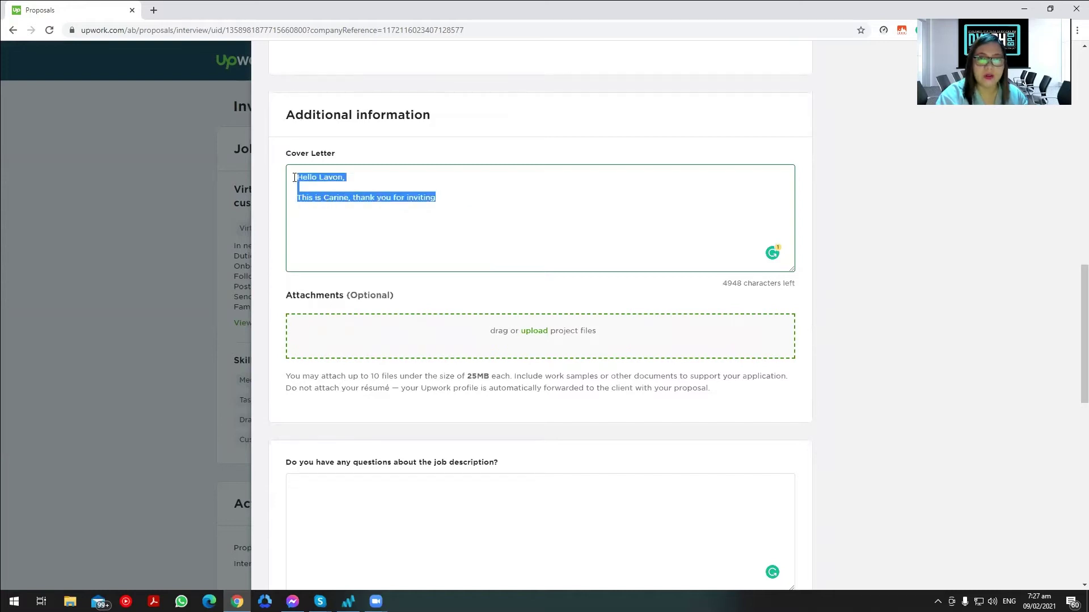
pyautogui.click(524, 199)
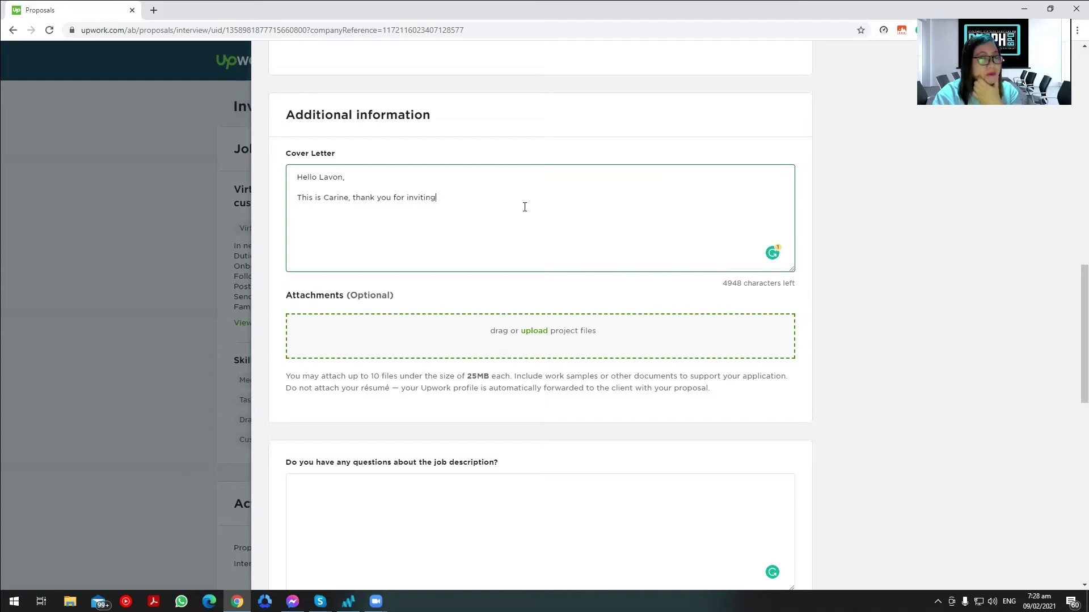
pyautogui.scroll(-9, 524, 210)
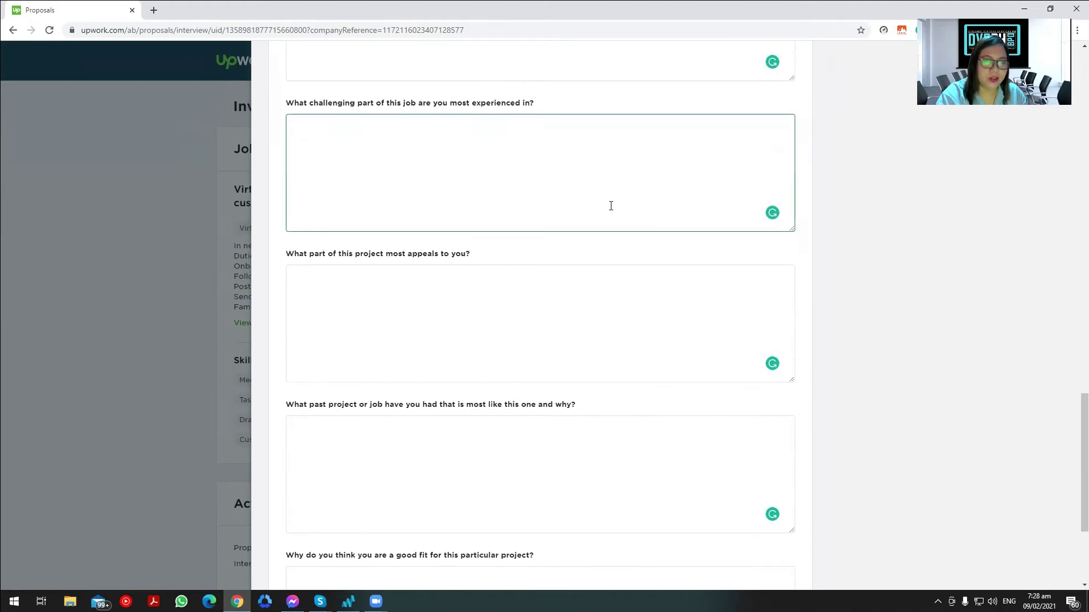
pyautogui.scroll(-3, 580, 406)
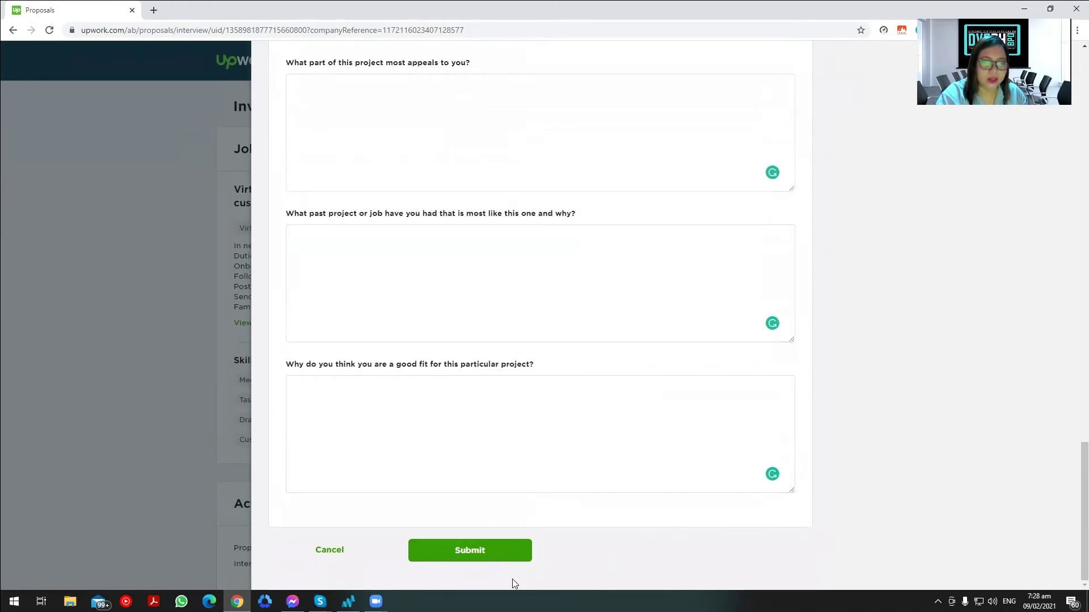
pyautogui.click(330, 550)
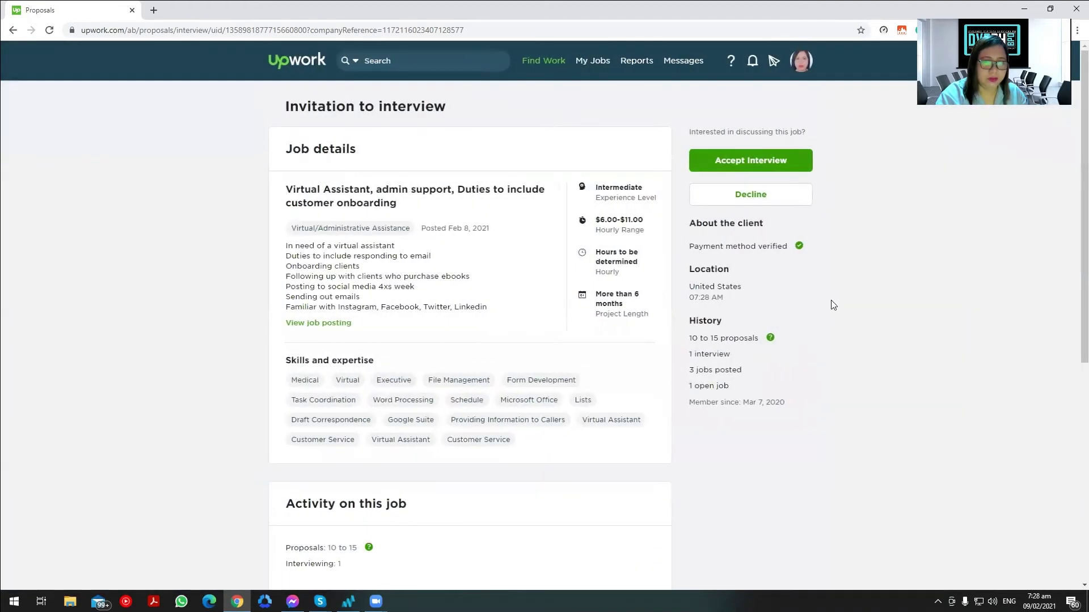
pyautogui.click(16, 32)
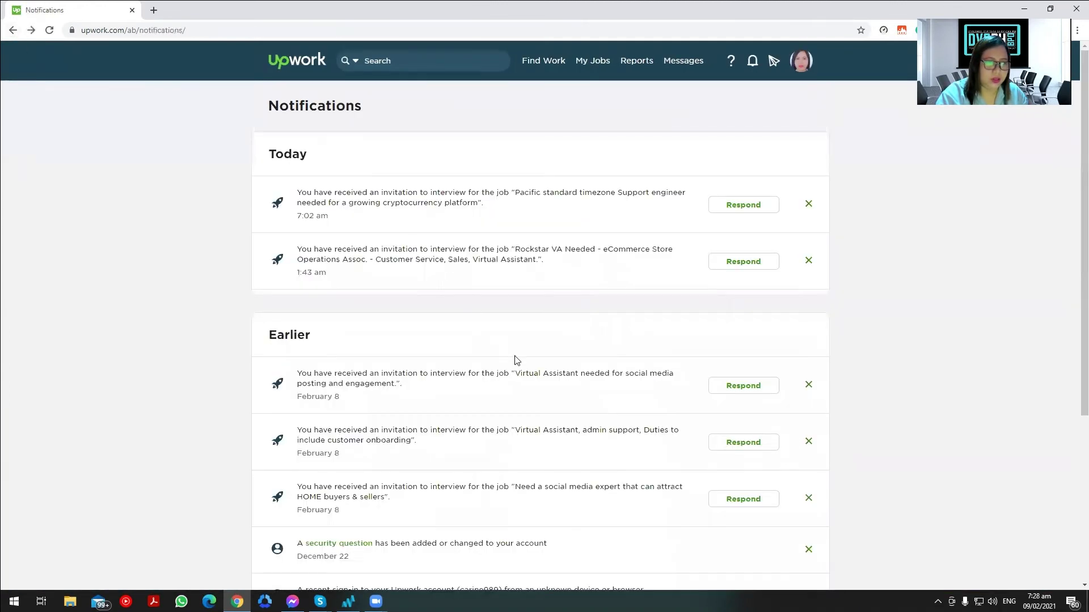
# Open the invitation for the social media posting and engagement job and review its details, interview activity and client message.
pyautogui.click(725, 391)
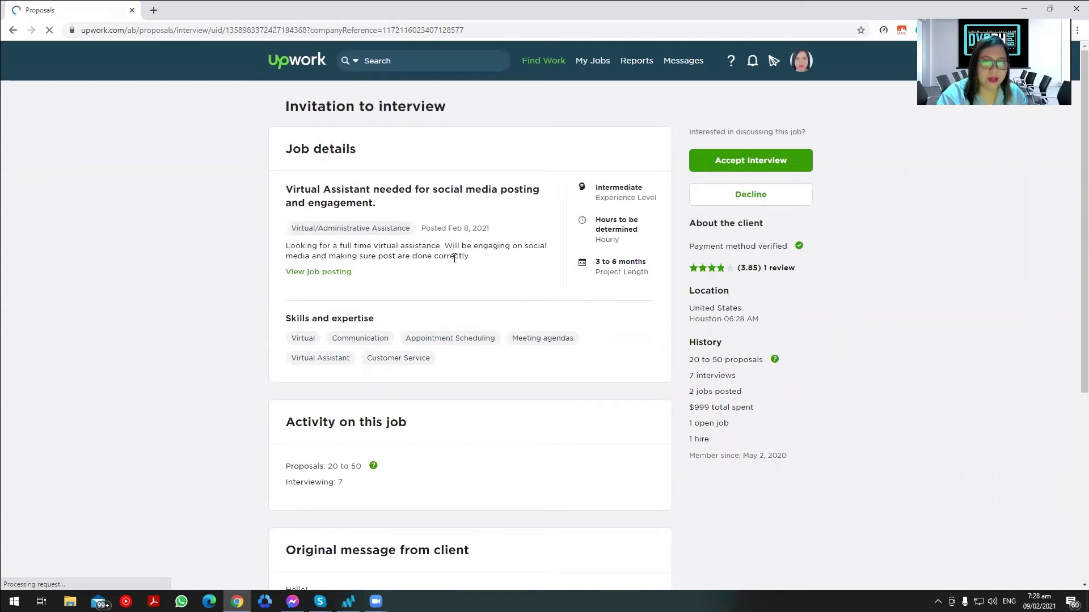
pyautogui.scroll(-4, 506, 301)
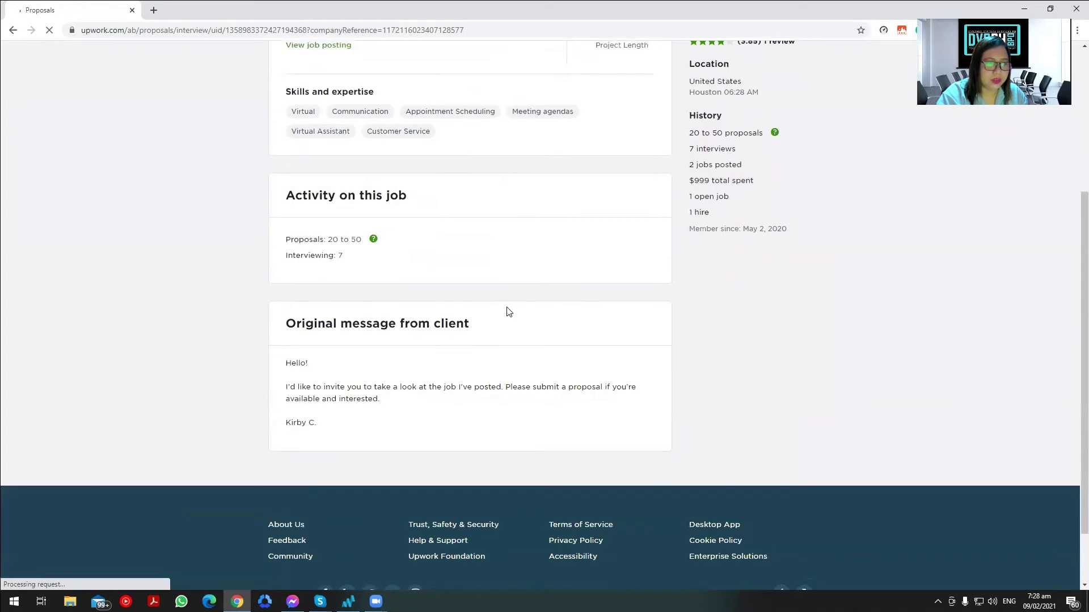
pyautogui.moveTo(350, 257); pyautogui.dragTo(308, 256)
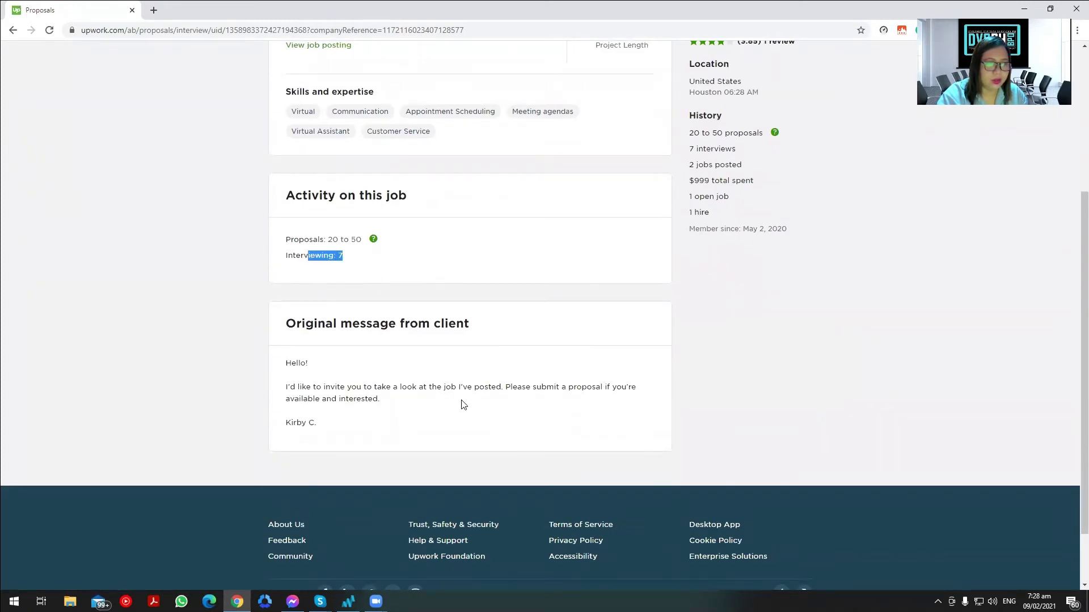
pyautogui.scroll(2, 532, 416)
pyautogui.scroll(2, 533, 417)
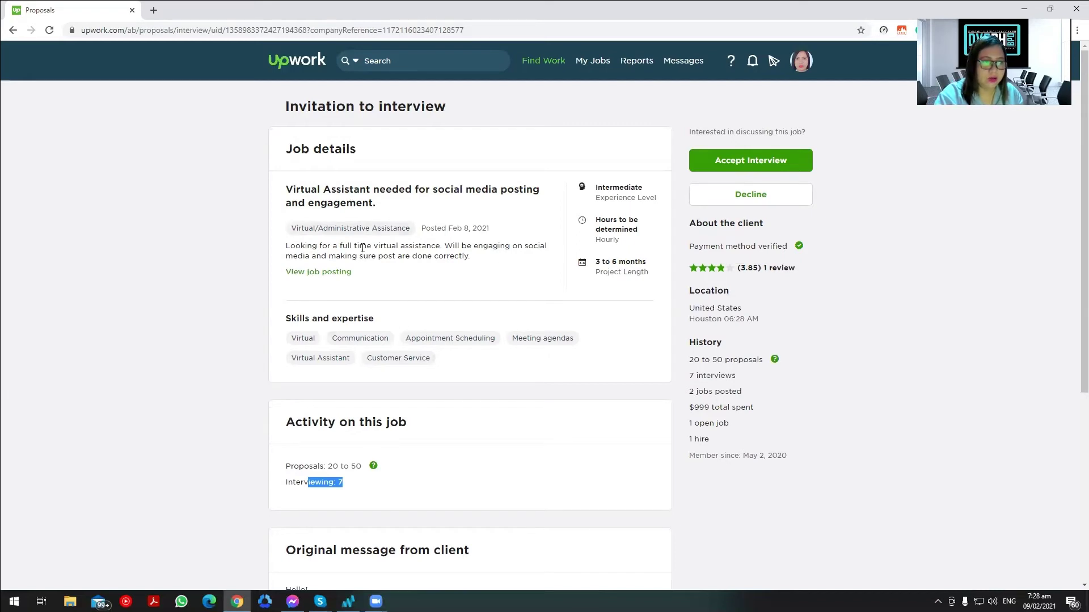
# Review the full posting of the social media job down to the client's recent history, then close it and return to the notifications.
pyautogui.click(337, 274)
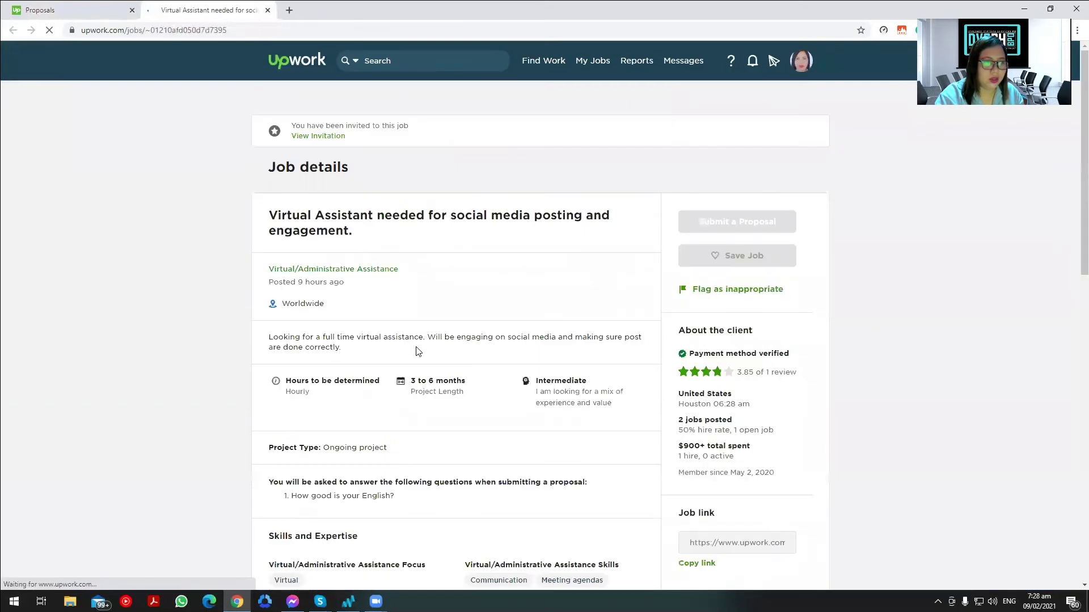
pyautogui.scroll(-3, 419, 355)
pyautogui.scroll(-8, 422, 357)
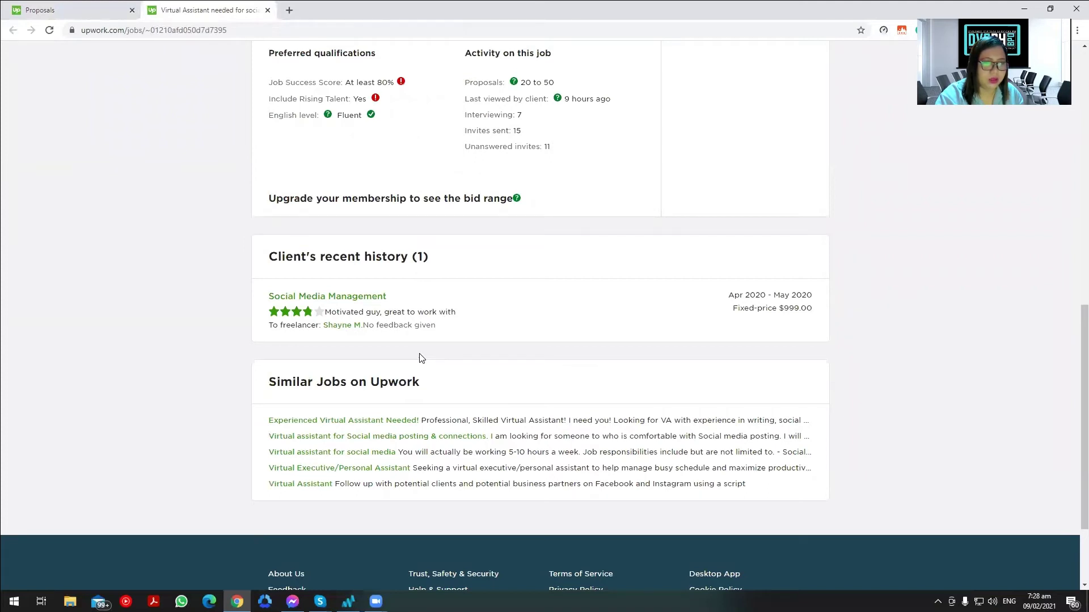
pyautogui.click(268, 10)
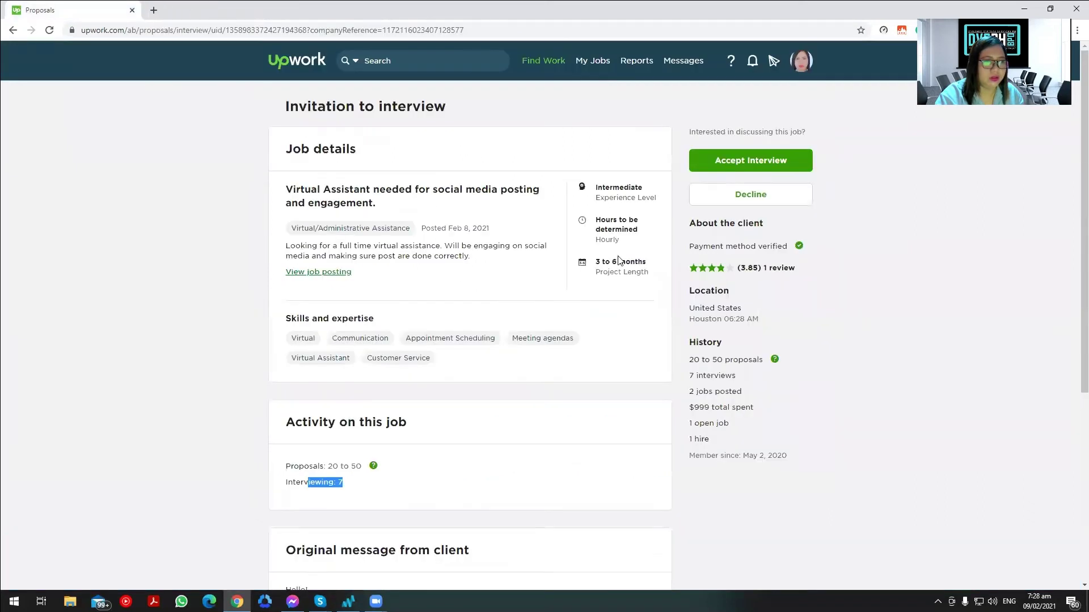
pyautogui.click(13, 30)
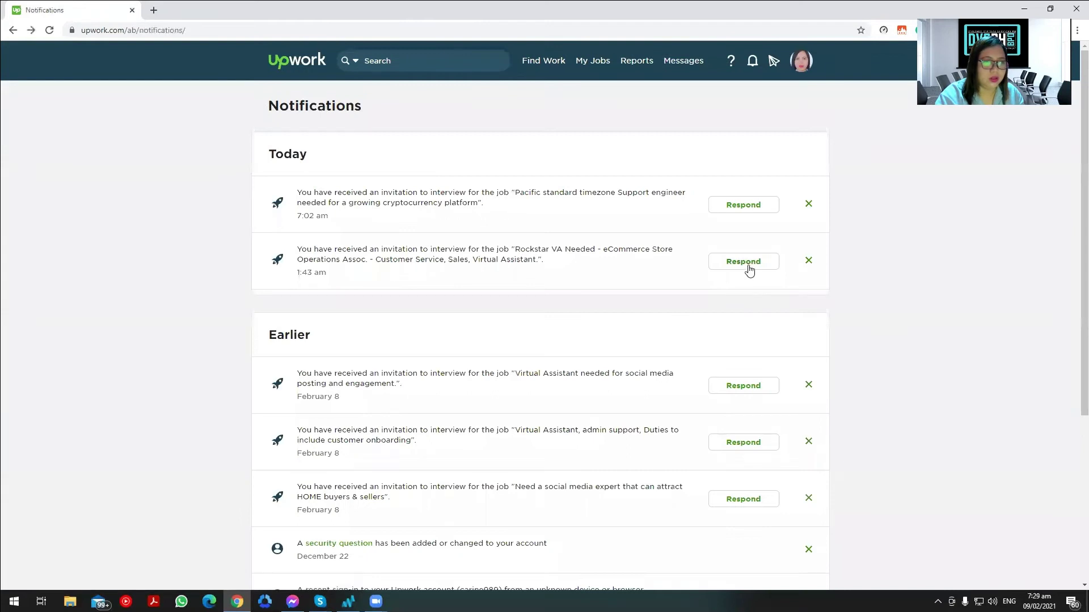
# Open the "Rockstar VA Needed" invitation, expand its full job description and read through to the client's original message.
pyautogui.click(750, 270)
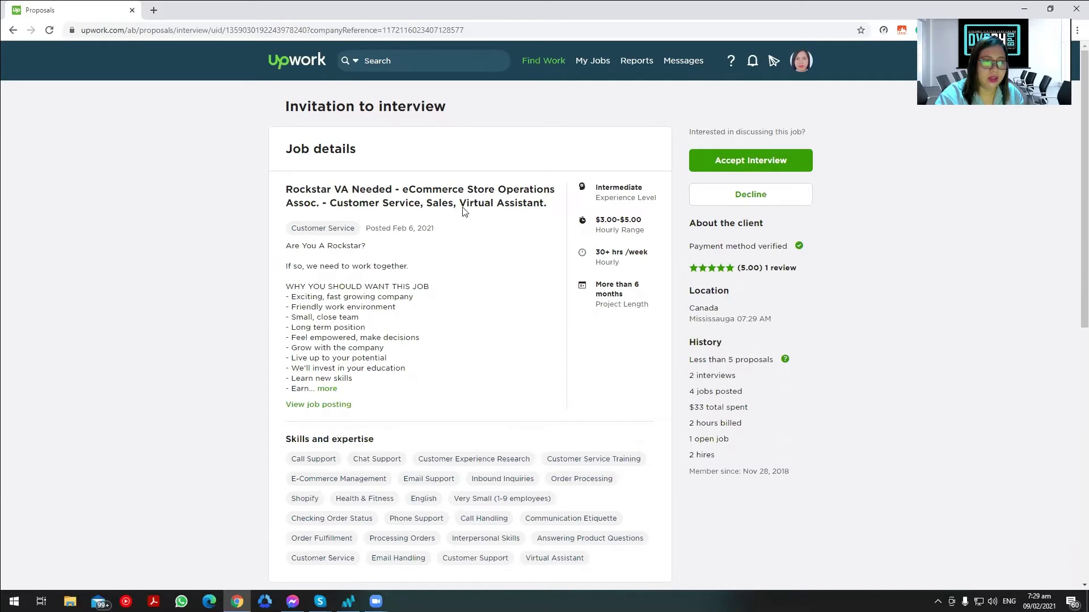
pyautogui.scroll(-3, 464, 211)
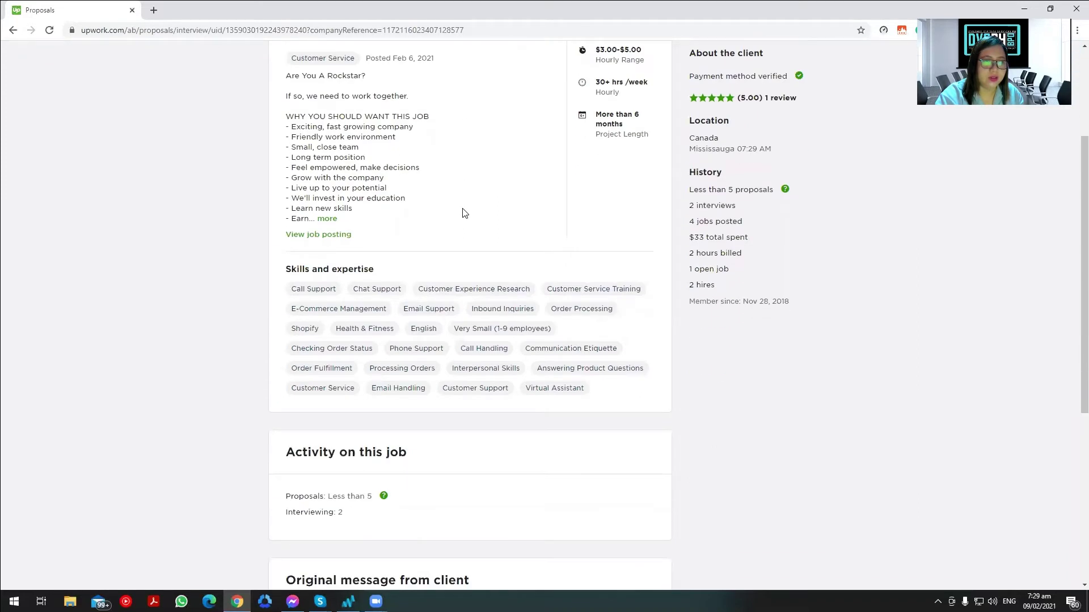
pyautogui.click(330, 219)
pyautogui.scroll(-9, 397, 253)
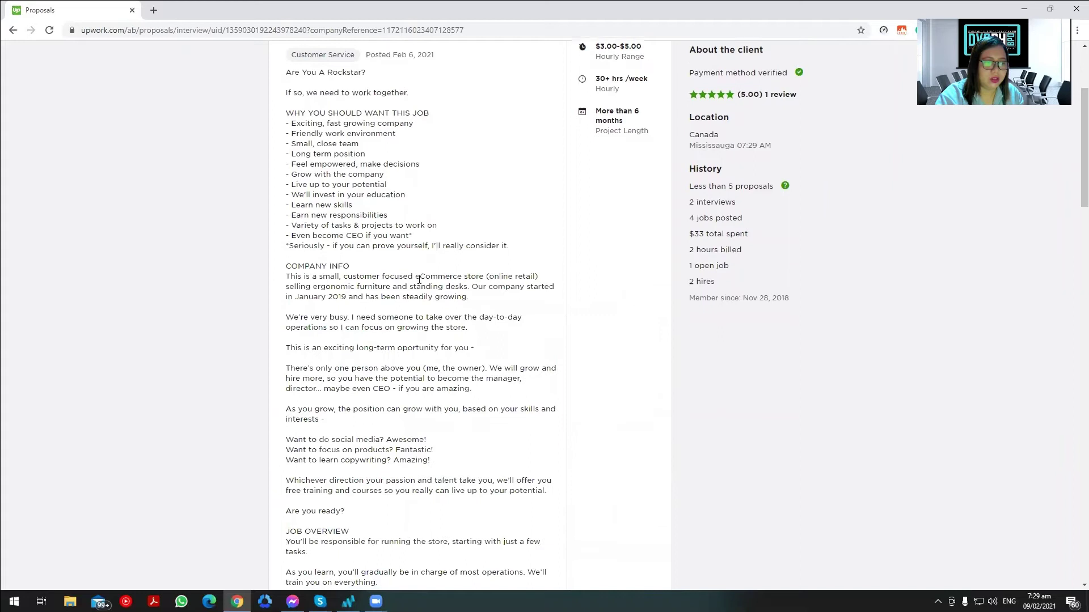
pyautogui.scroll(-4, 419, 280)
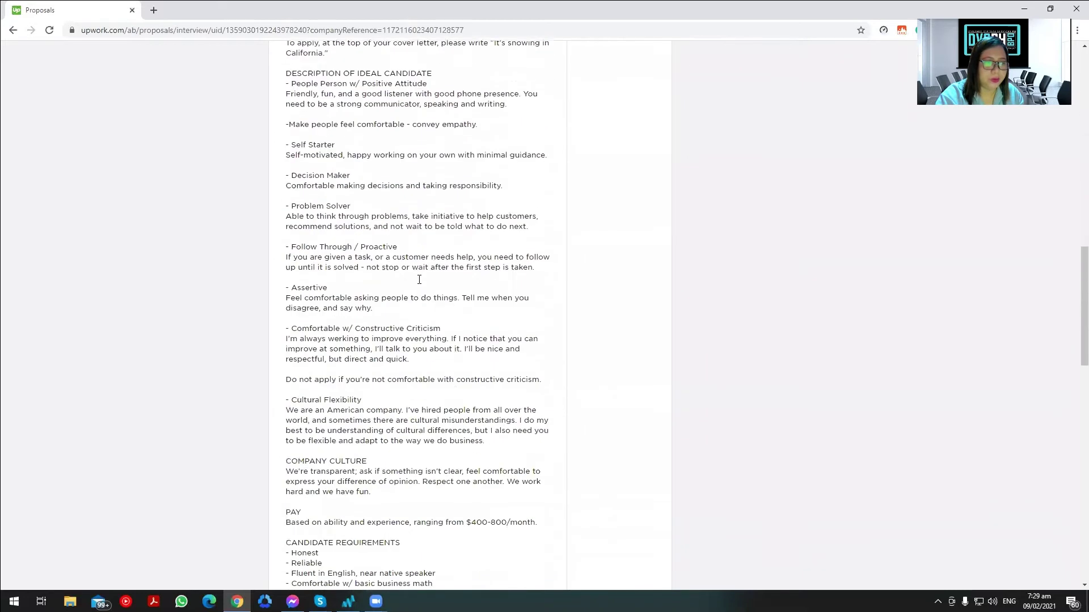
pyautogui.scroll(-12, 420, 284)
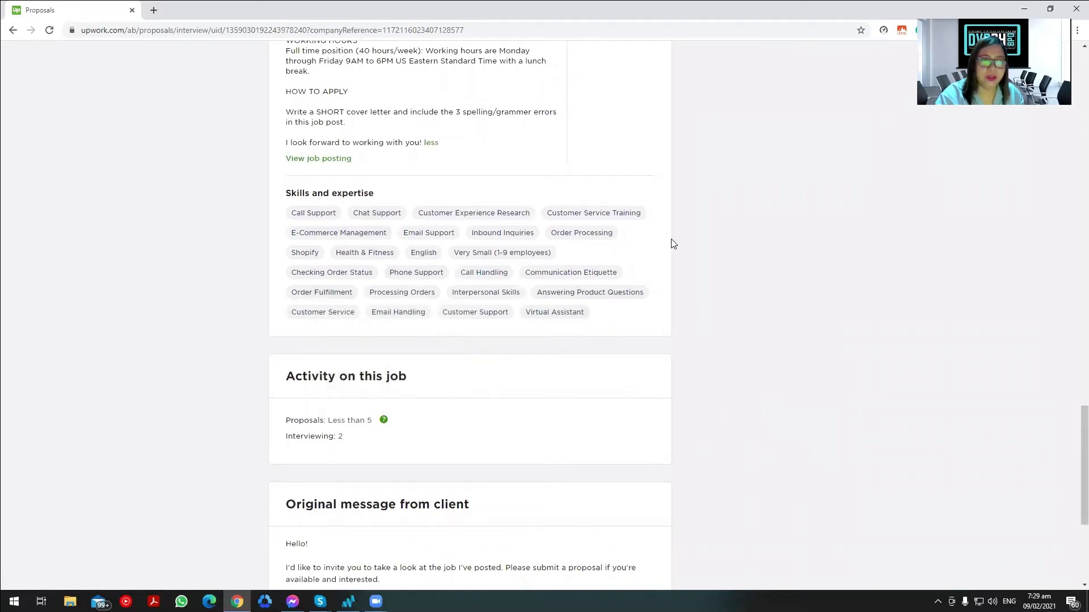
pyautogui.scroll(-3, 673, 244)
# Reread the Rockstar VA job's requirements and application instructions, and return to the notifications list.
pyautogui.scroll(9, 673, 244)
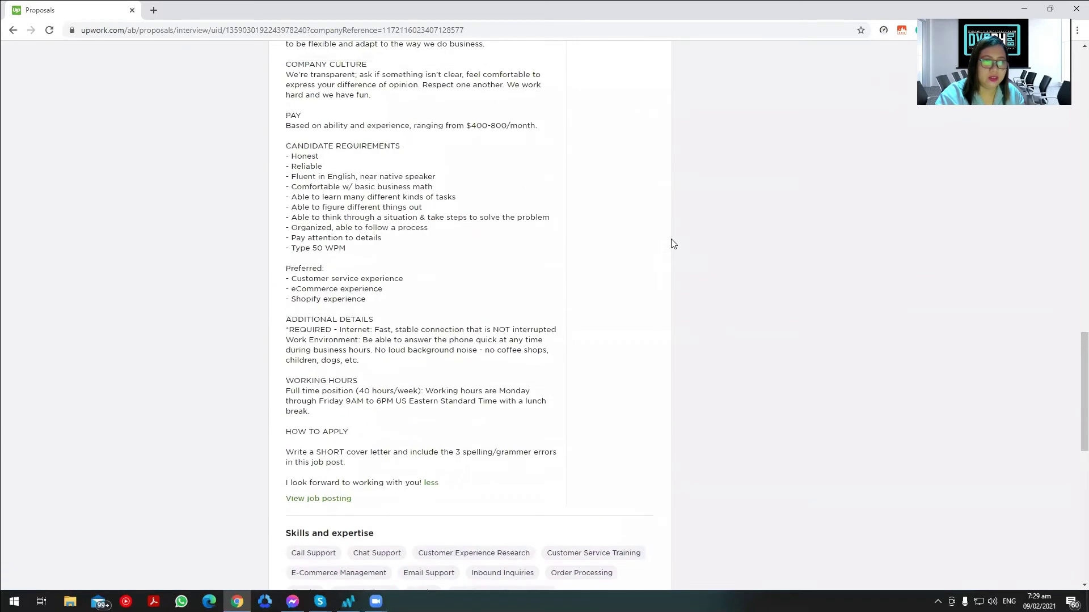
pyautogui.scroll(7, 673, 244)
pyautogui.scroll(15, 673, 244)
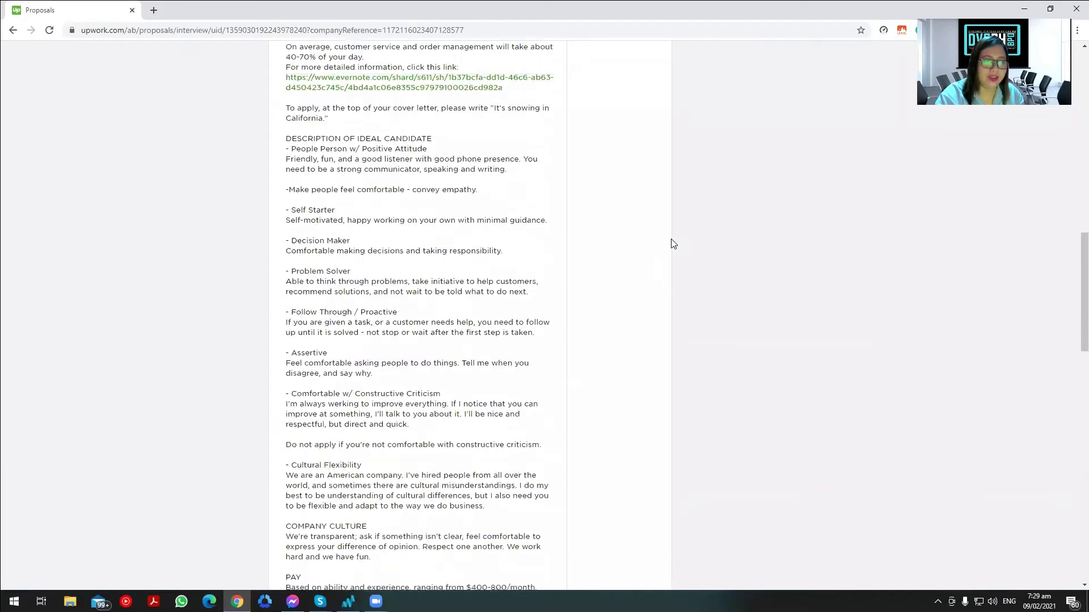
pyautogui.scroll(2, 673, 244)
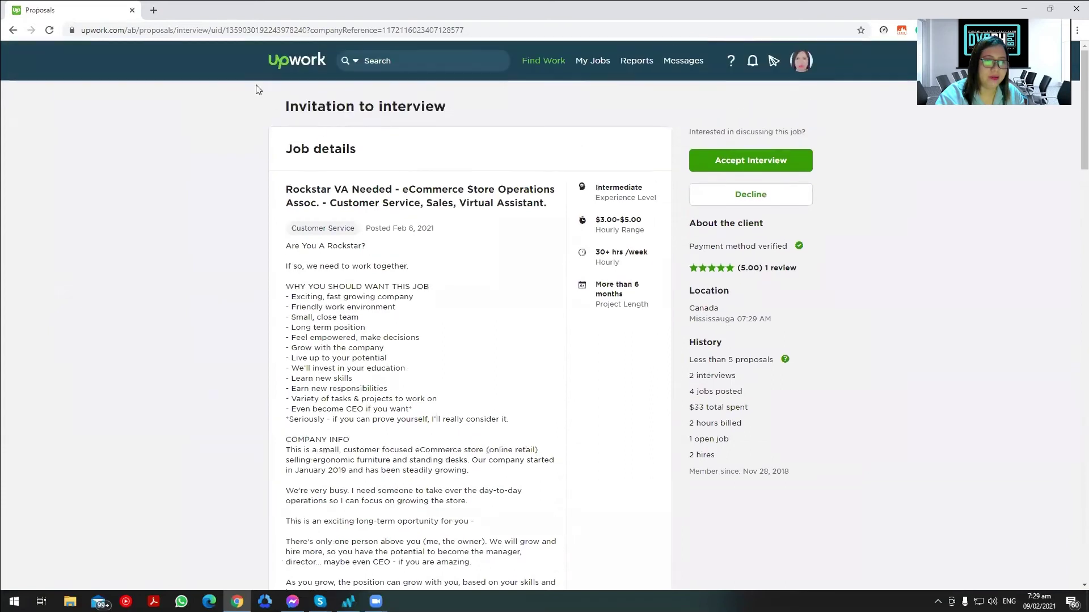
pyautogui.click(13, 30)
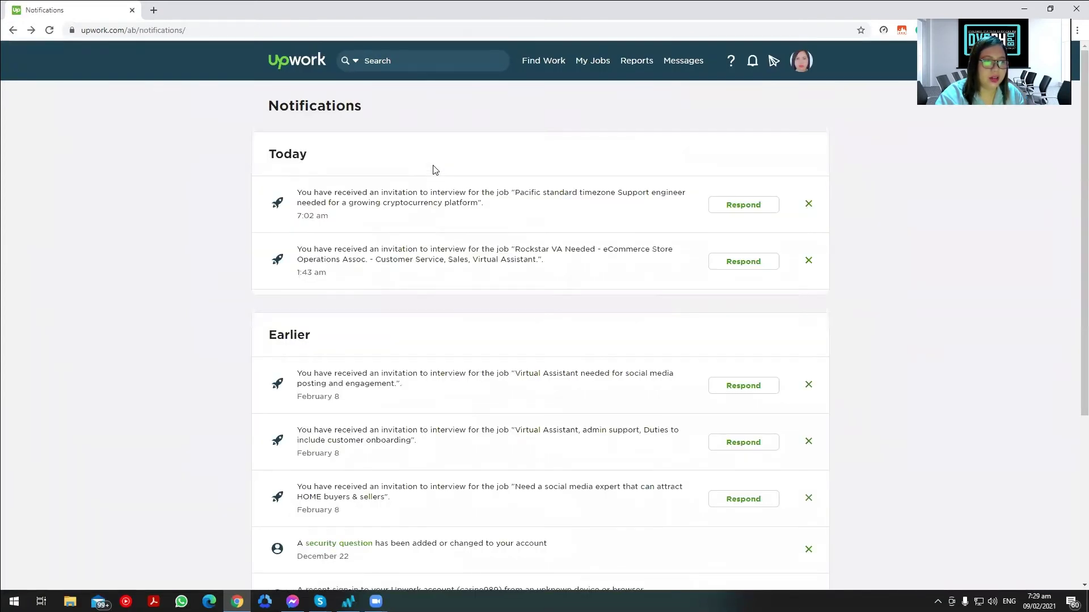
# Open the cryptocurrency platform support engineer invitation, expand its description and review the requirements, job activity and client message.
pyautogui.click(735, 209)
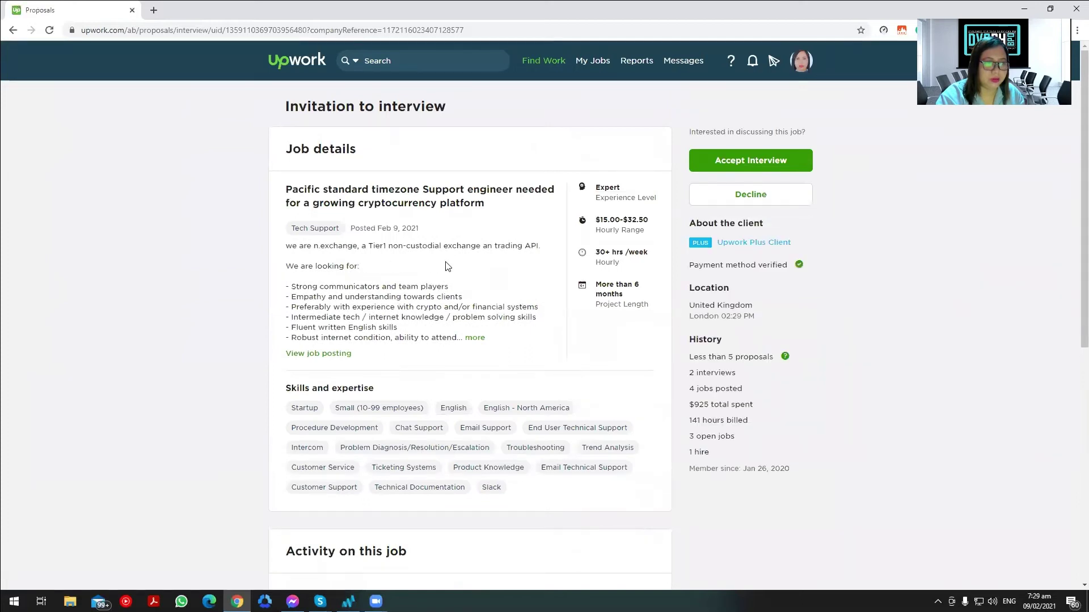
pyautogui.click(475, 339)
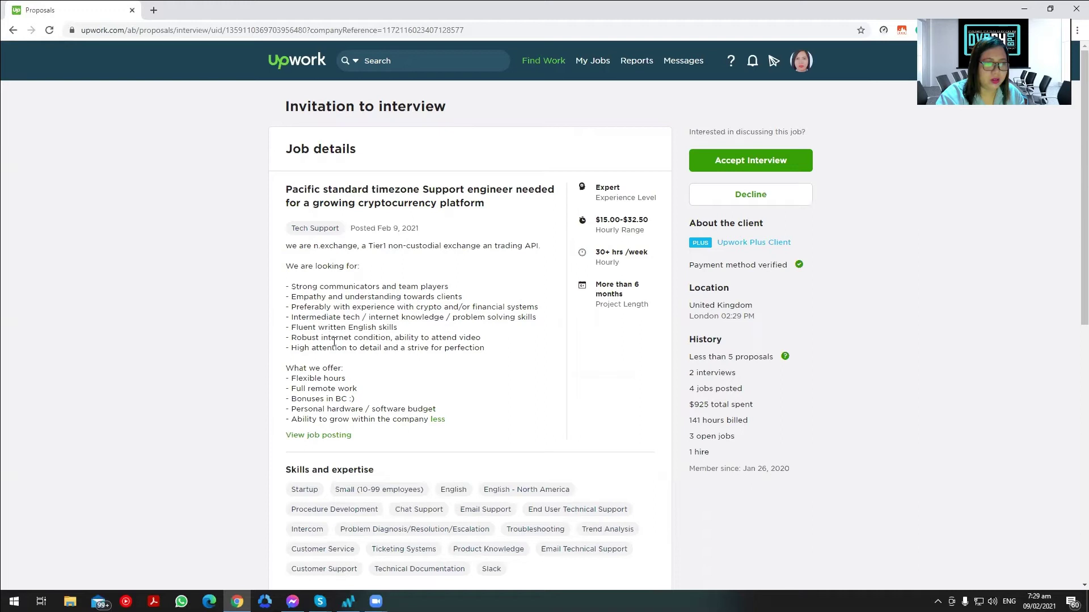
pyautogui.scroll(-8, 369, 357)
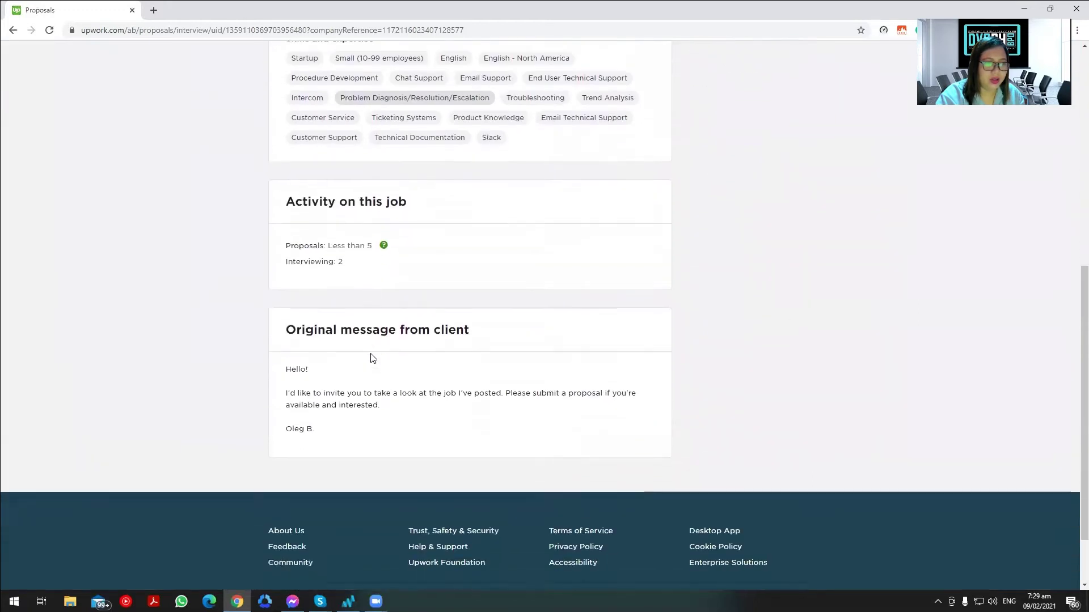
pyautogui.scroll(6, 373, 358)
pyautogui.scroll(-1, 371, 354)
pyautogui.scroll(3, 369, 357)
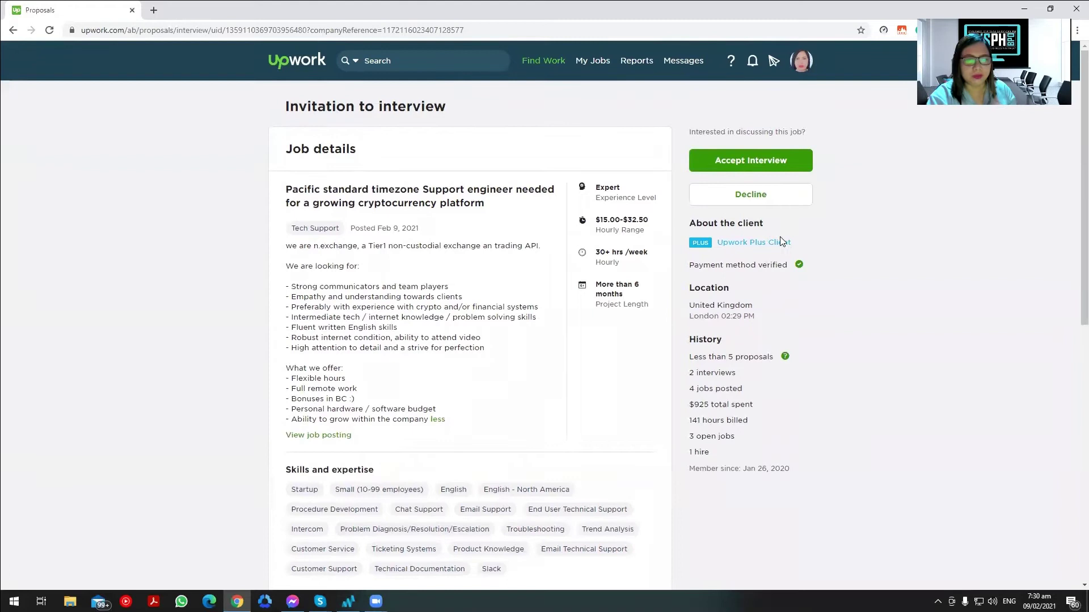
# Check the client's location and history along with the rest of the support engineer invitation.
pyautogui.moveTo(688, 302); pyautogui.dragTo(804, 312)
pyautogui.click(804, 311)
pyautogui.scroll(-9, 627, 327)
pyautogui.scroll(7, 668, 261)
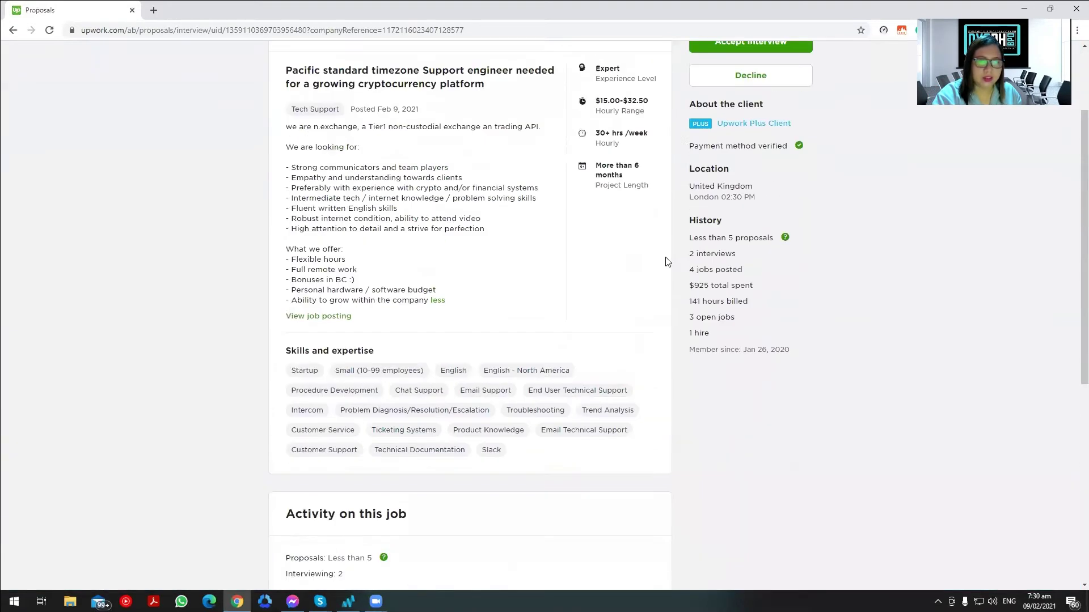
pyautogui.scroll(1, 667, 262)
# Start accepting the support engineer interview and look over the form's terms and screening questions.
pyautogui.click(751, 107)
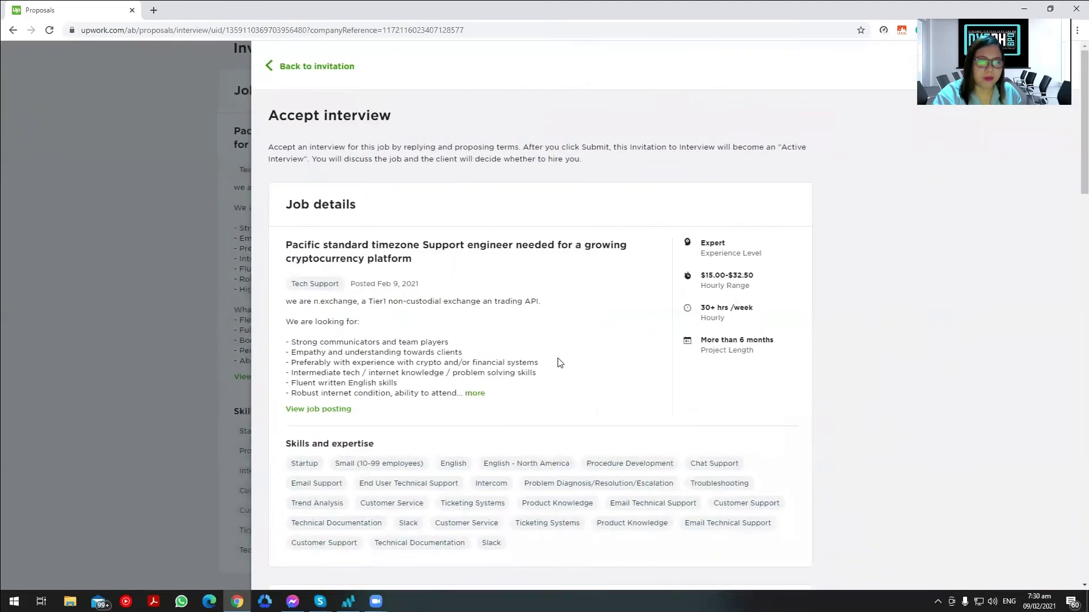
pyautogui.scroll(-10, 560, 363)
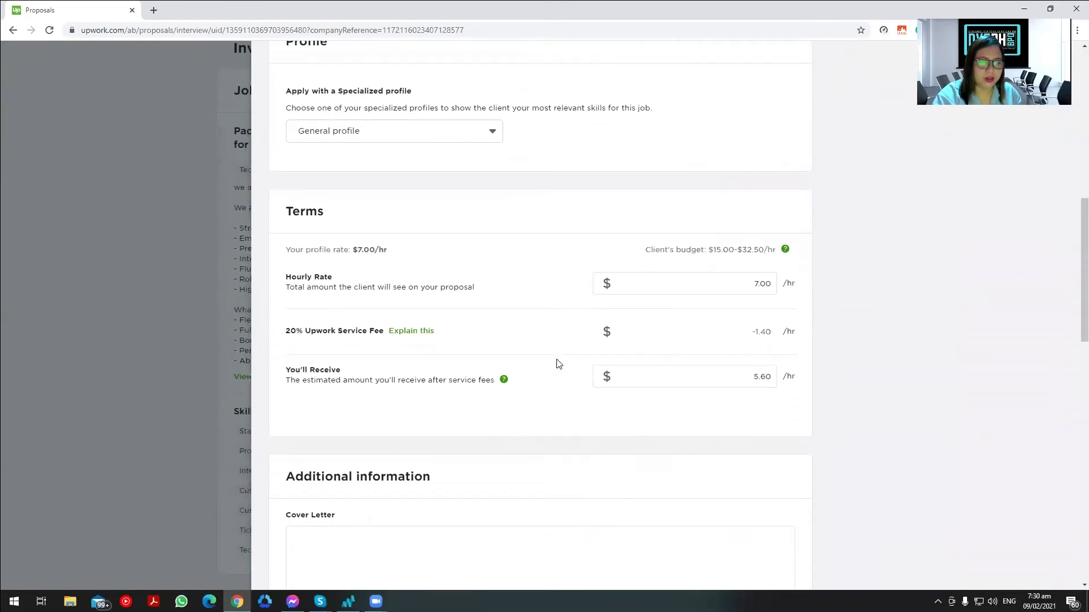
pyautogui.scroll(-15, 559, 363)
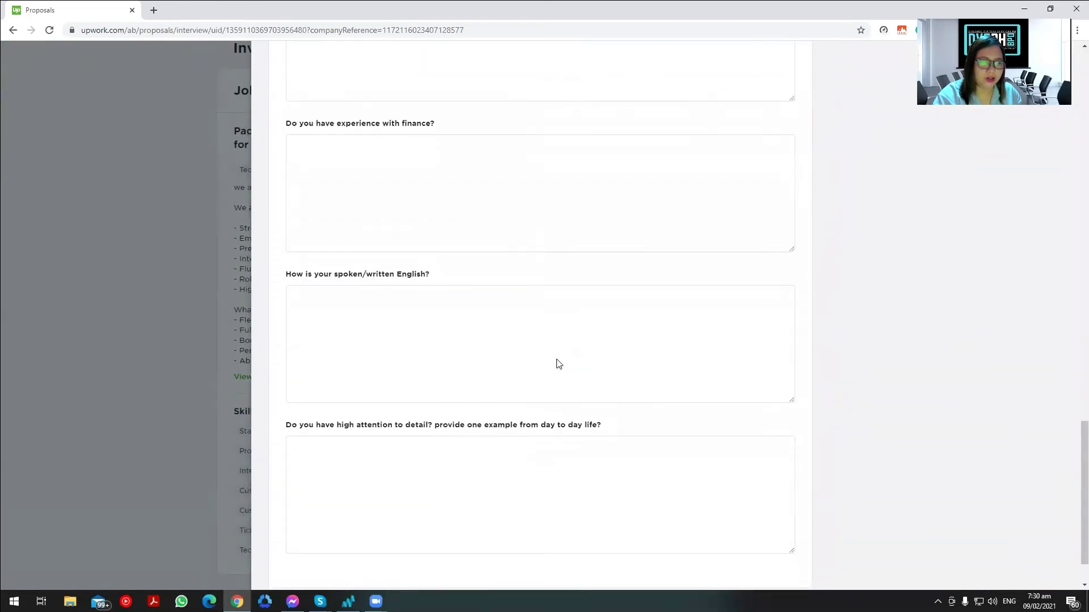
pyautogui.scroll(-2, 559, 364)
# Go back over the form's profile choice, hourly rate, cover letter, attachments and questions on crypto, finance, English and attention to detail.
pyautogui.scroll(10, 559, 364)
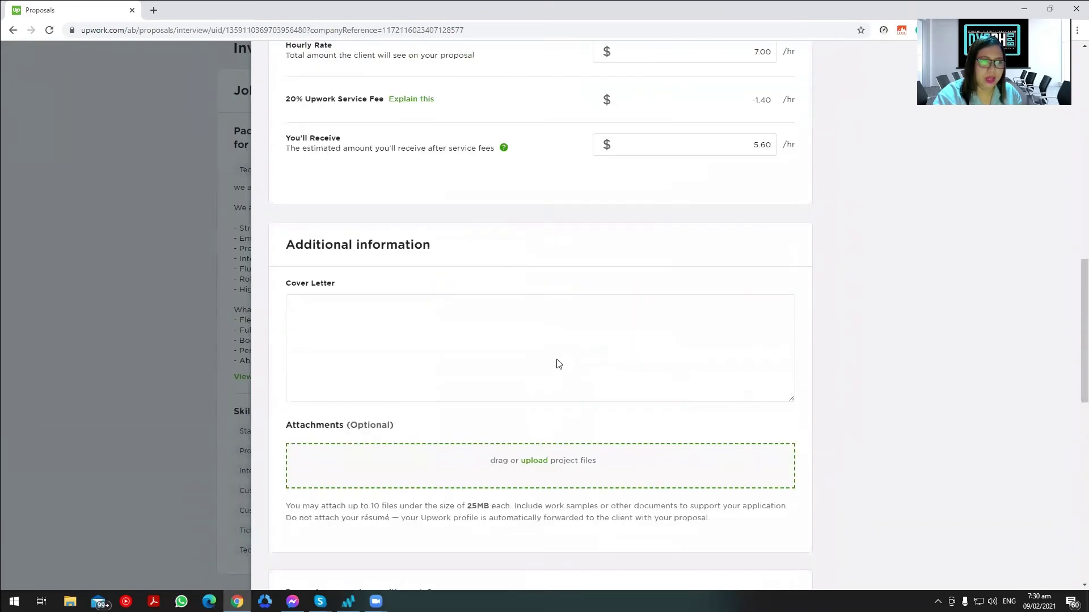
pyautogui.scroll(7, 558, 362)
pyautogui.scroll(-8, 559, 363)
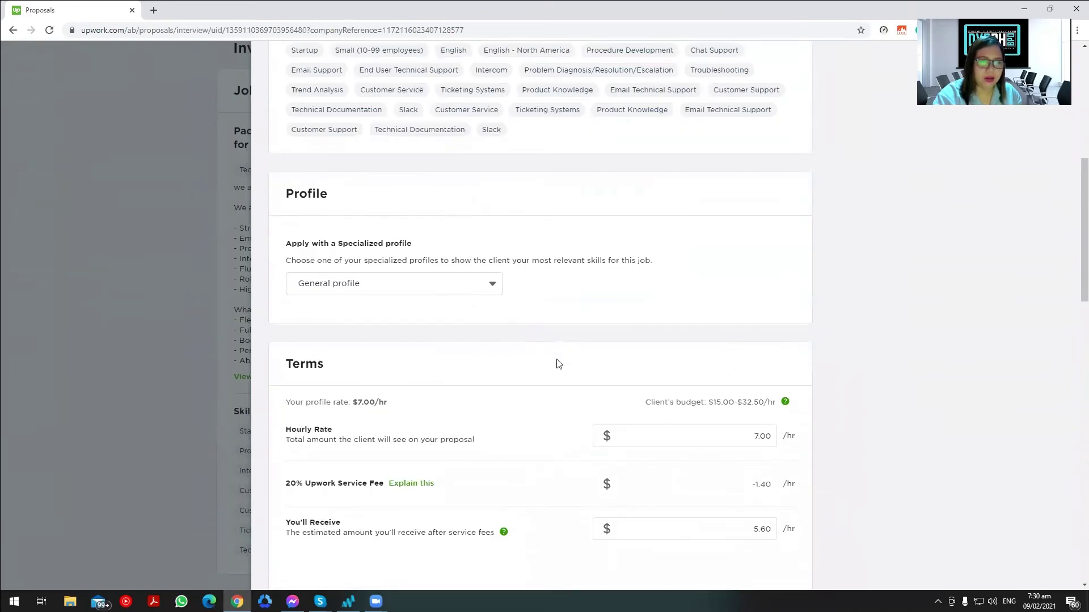
pyautogui.click(429, 270)
pyautogui.scroll(-11, 550, 414)
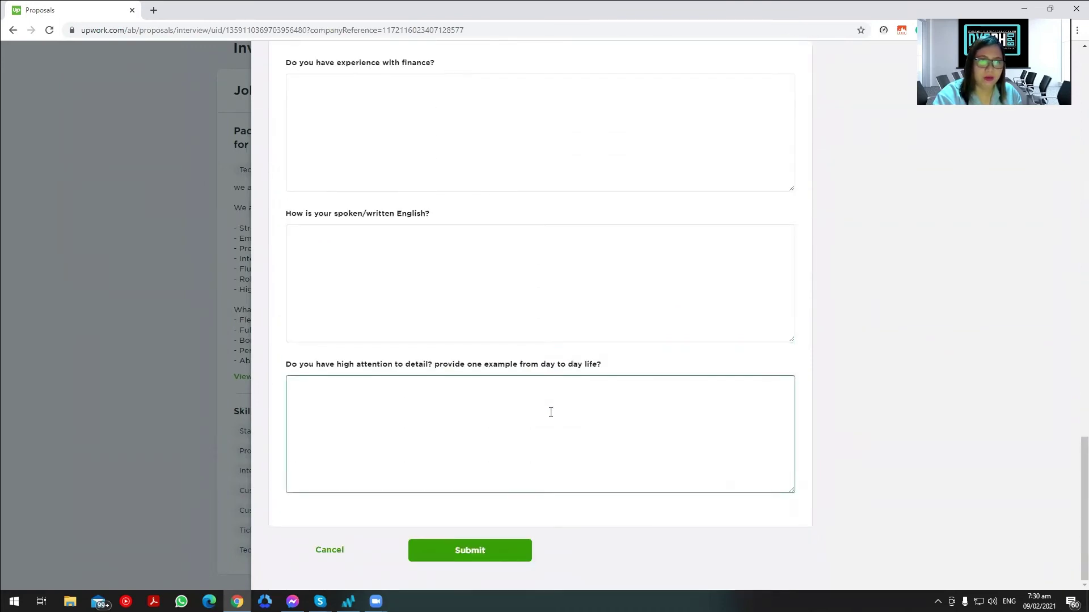
pyautogui.scroll(6, 550, 412)
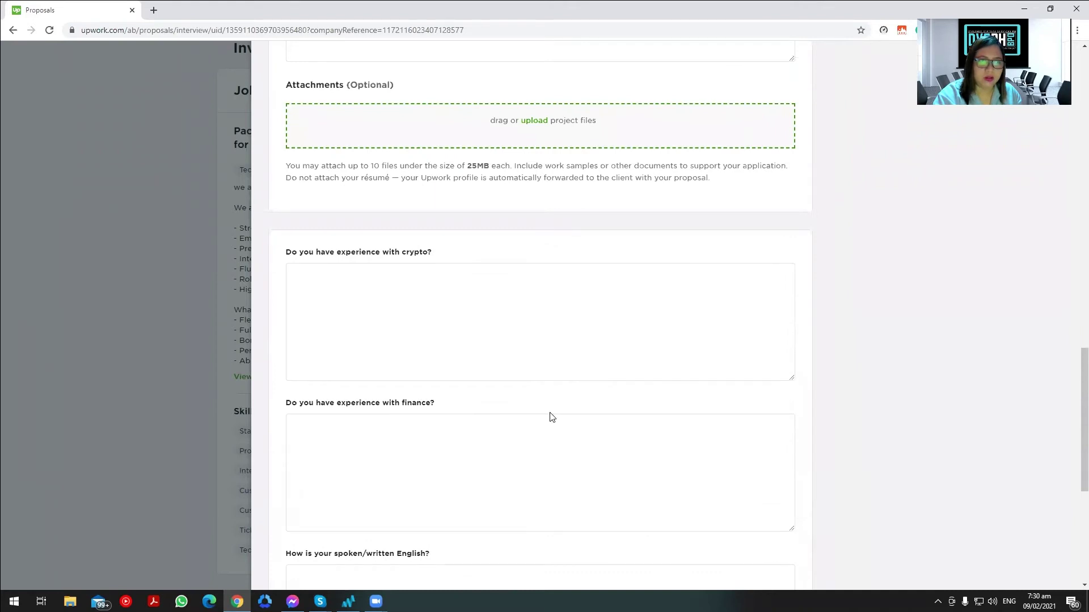
# Go back up the acceptance form, expand the full job description to reread it, and return to the invitation.
pyautogui.scroll(6, 552, 417)
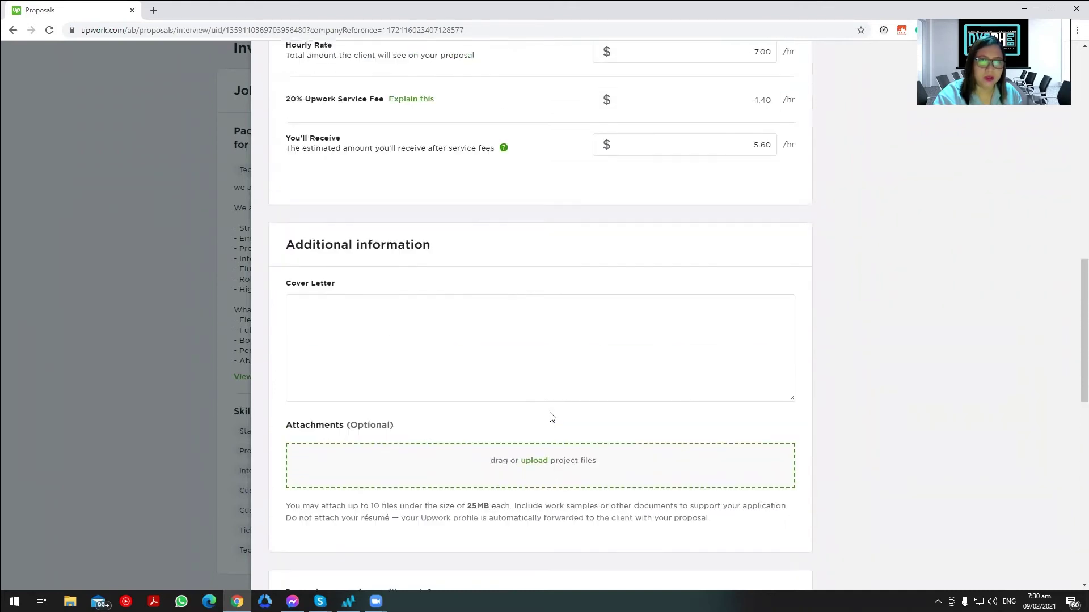
pyautogui.scroll(6, 550, 418)
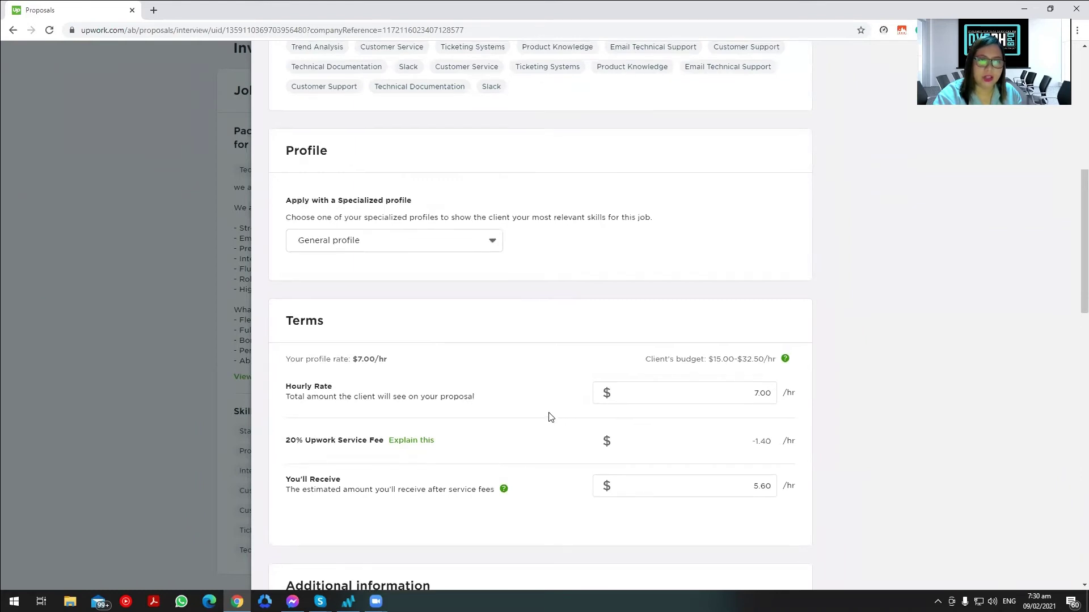
pyautogui.scroll(6, 549, 417)
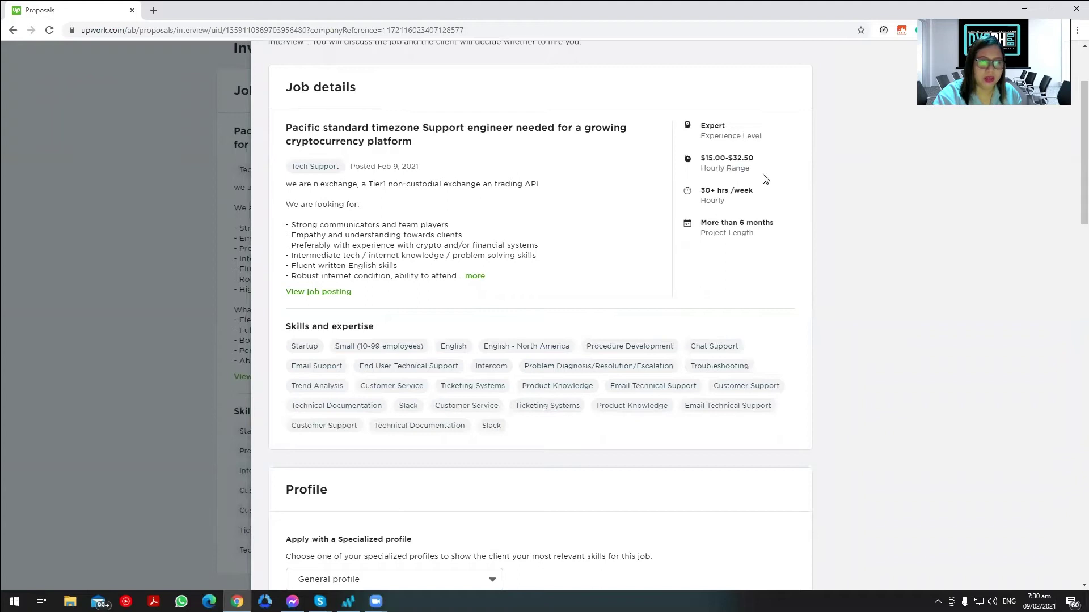
pyautogui.click(474, 277)
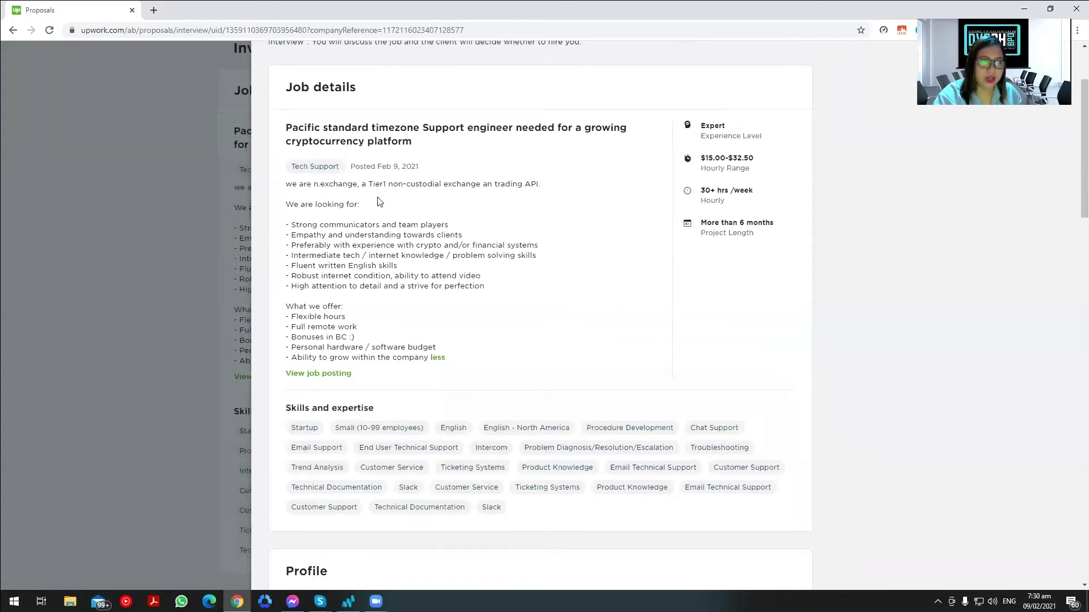
pyautogui.moveTo(411, 143); pyautogui.dragTo(275, 145)
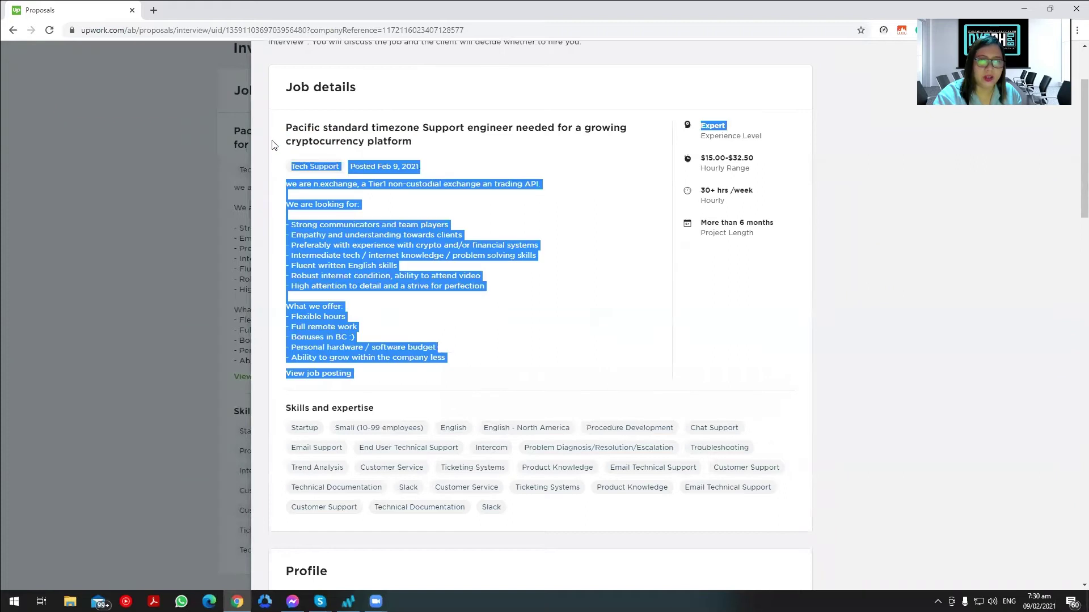
pyautogui.click(548, 289)
pyautogui.scroll(2, 552, 296)
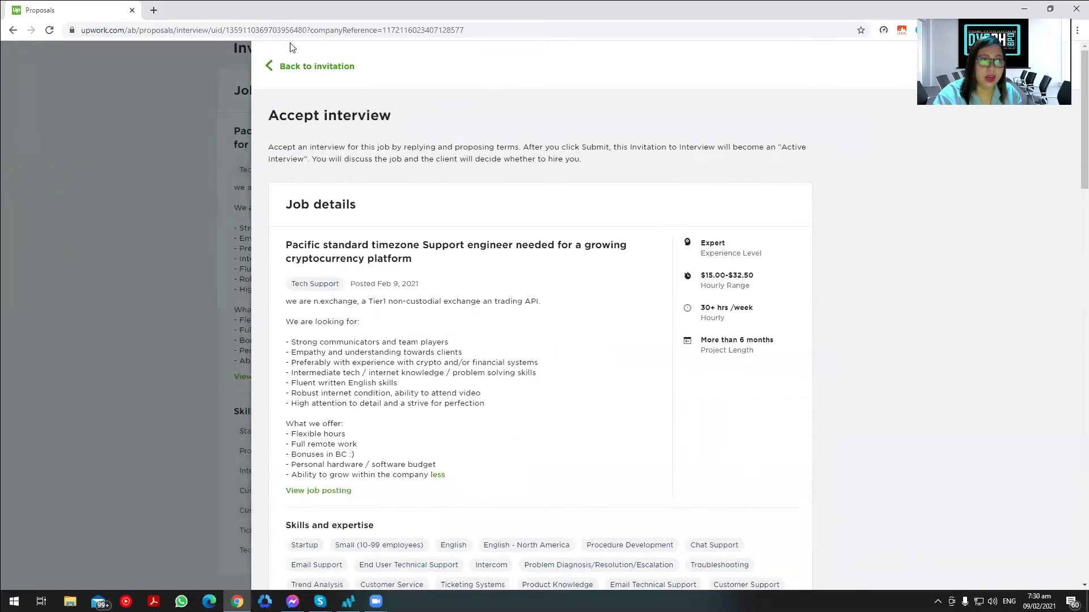
pyautogui.click(275, 66)
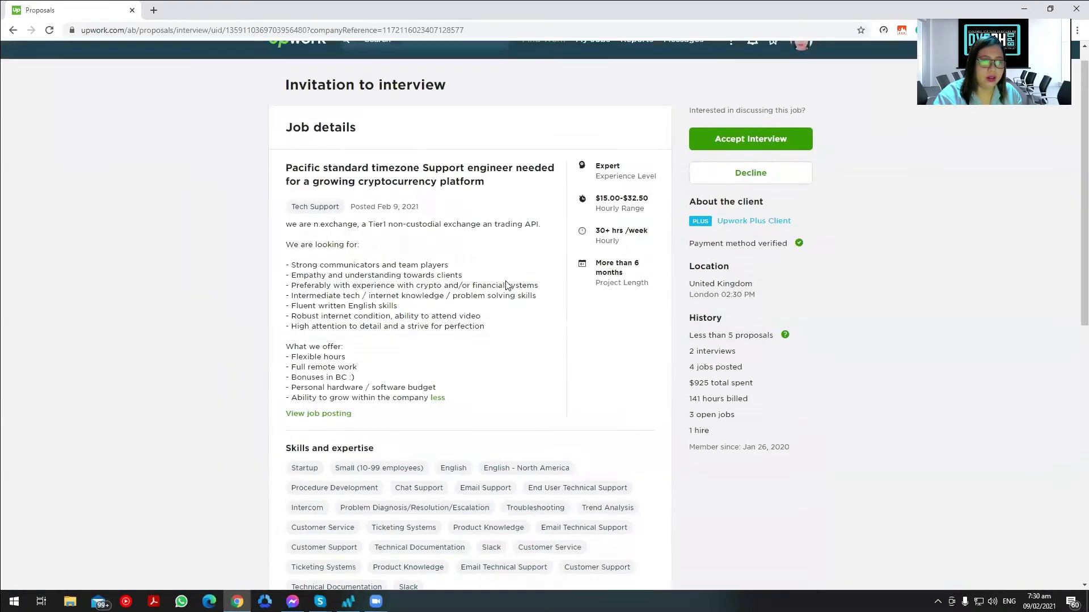
pyautogui.scroll(1, 506, 285)
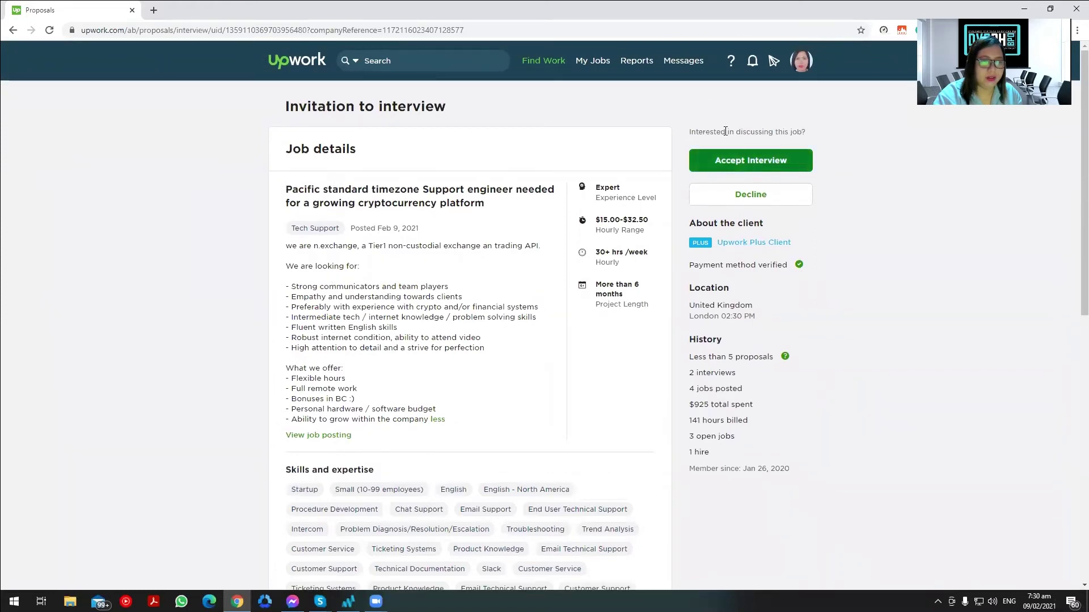
# Open the messages, dismiss the feedback survey, and look through the Direct Contracts and transcriptionist conversations.
pyautogui.click(677, 61)
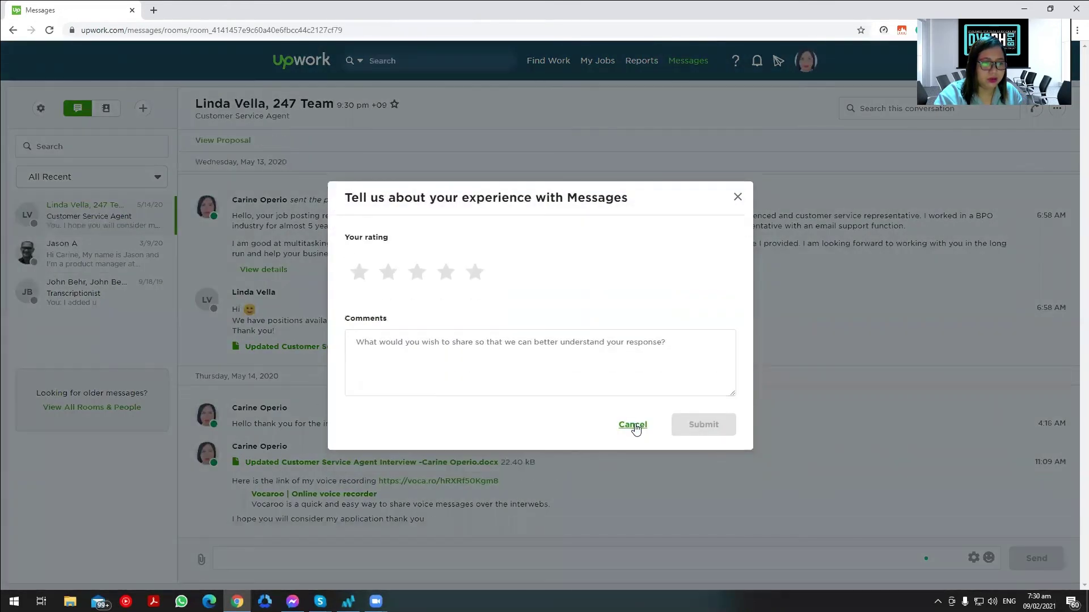
pyautogui.click(632, 425)
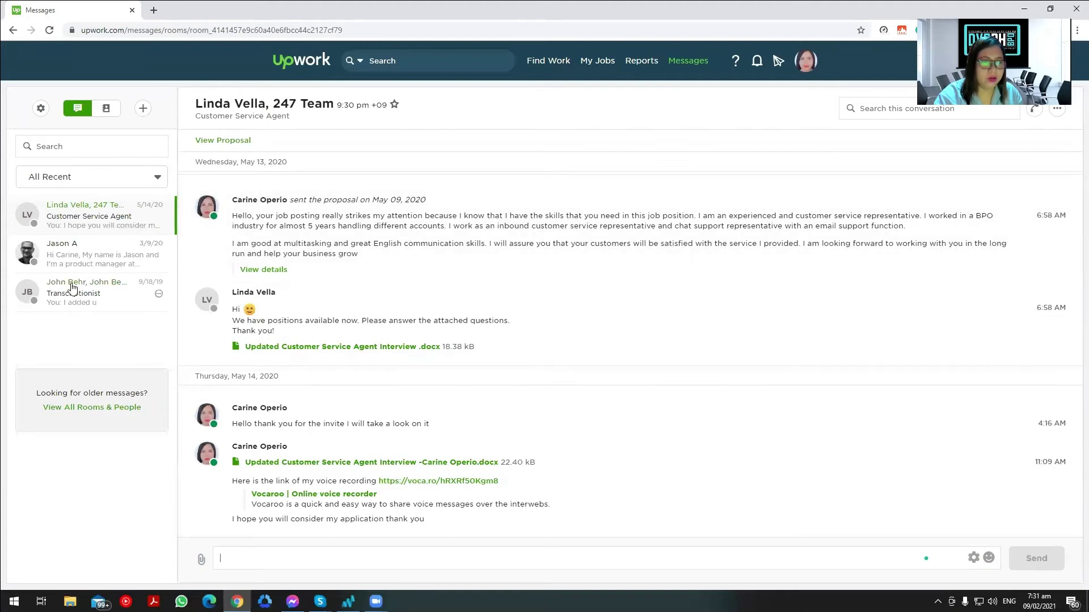
pyautogui.click(82, 253)
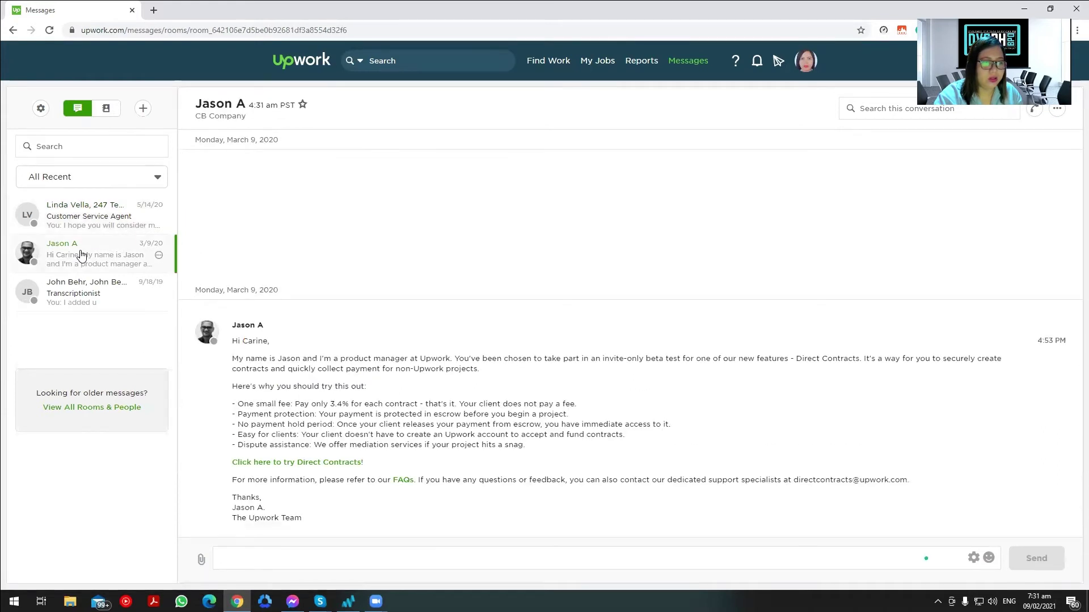
pyautogui.click(75, 295)
pyautogui.scroll(1, 355, 355)
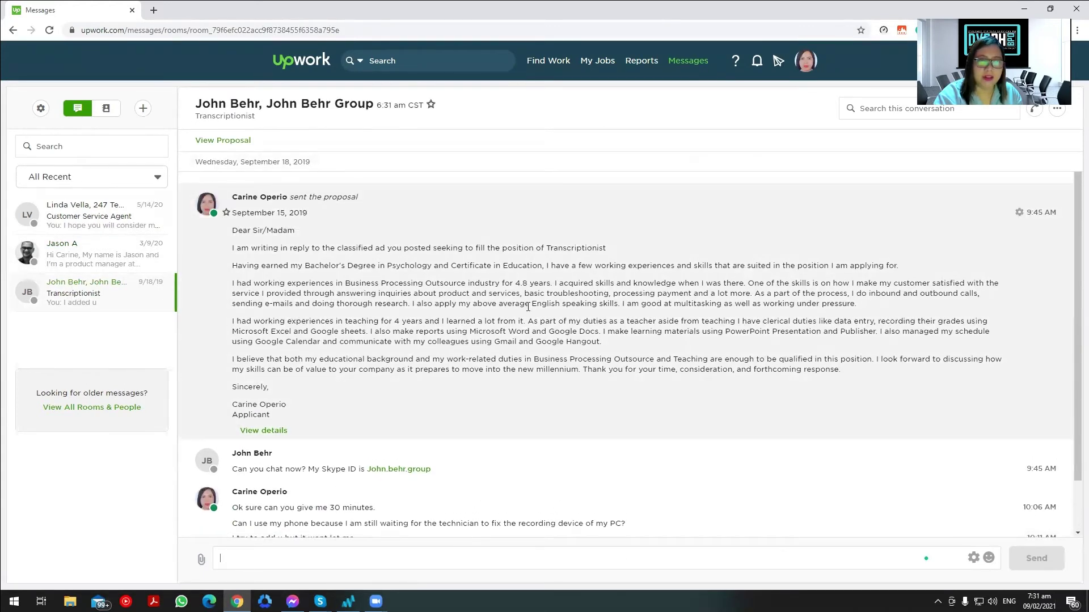
pyautogui.scroll(-1, 506, 341)
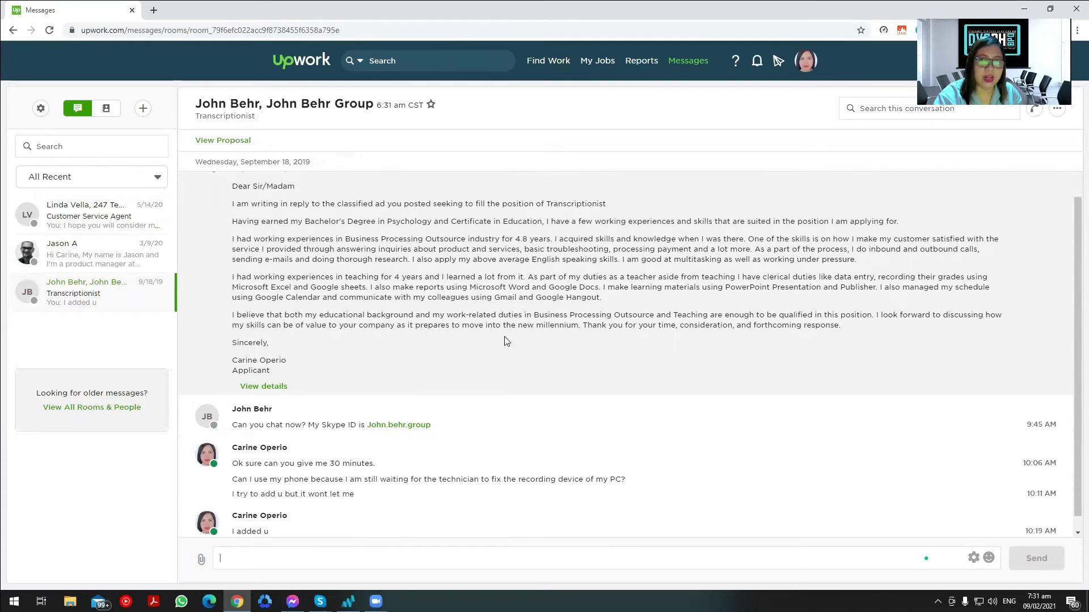
pyautogui.scroll(1, 506, 342)
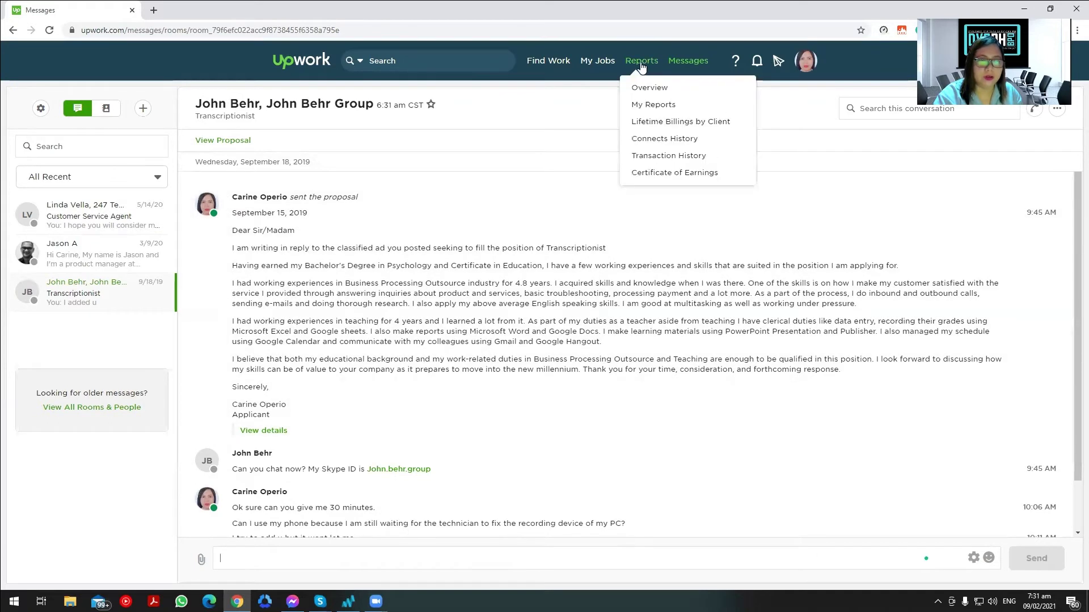
# Go to the job feed and search for "cold calling" jobs.
pyautogui.moveTo(606, 63)
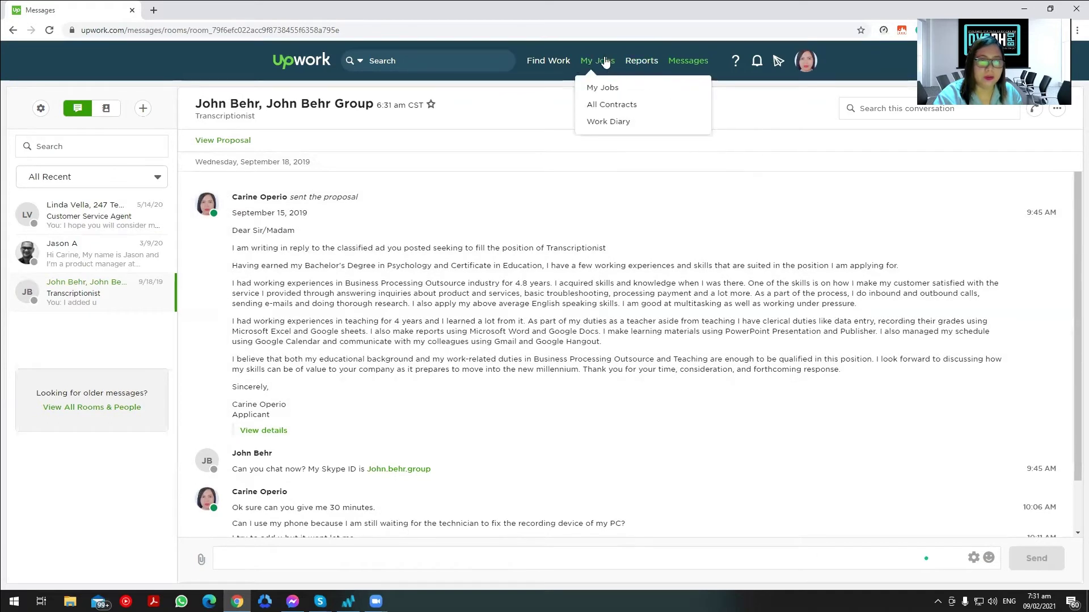
pyautogui.moveTo(555, 68)
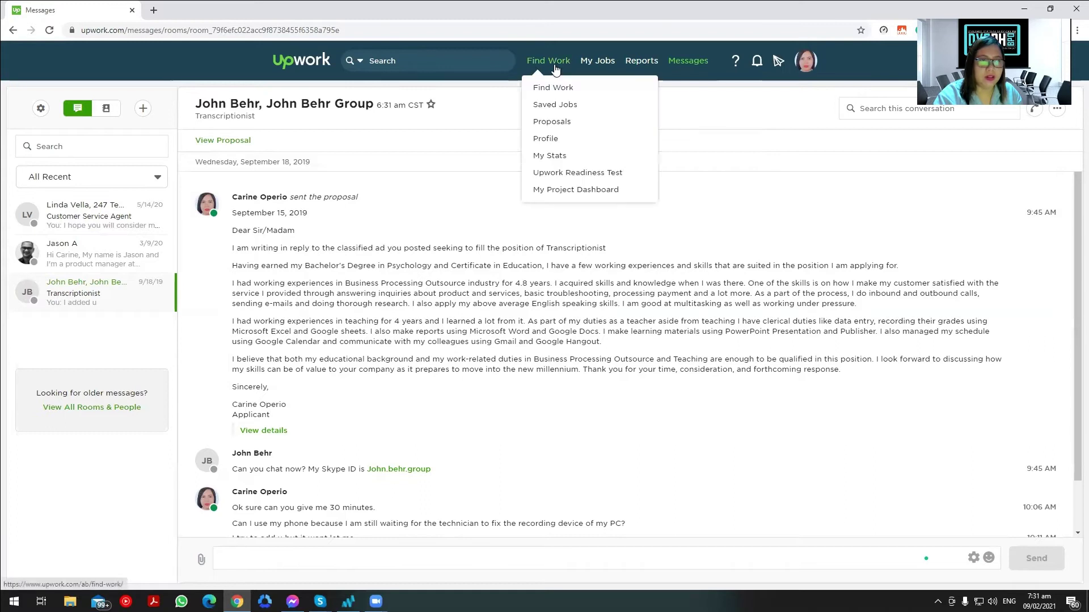
pyautogui.click(555, 65)
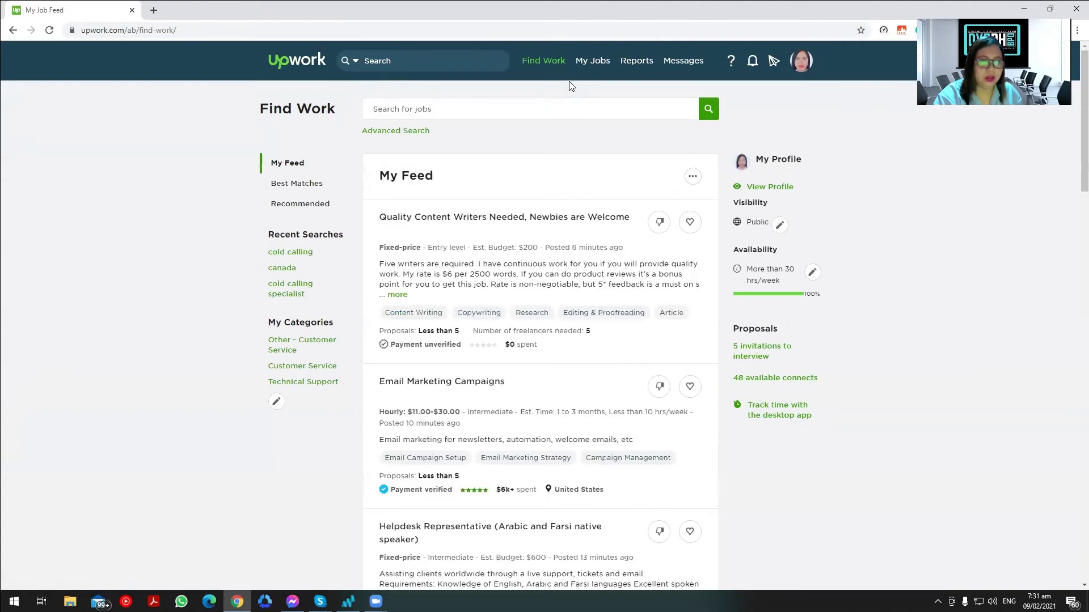
pyautogui.click(387, 109)
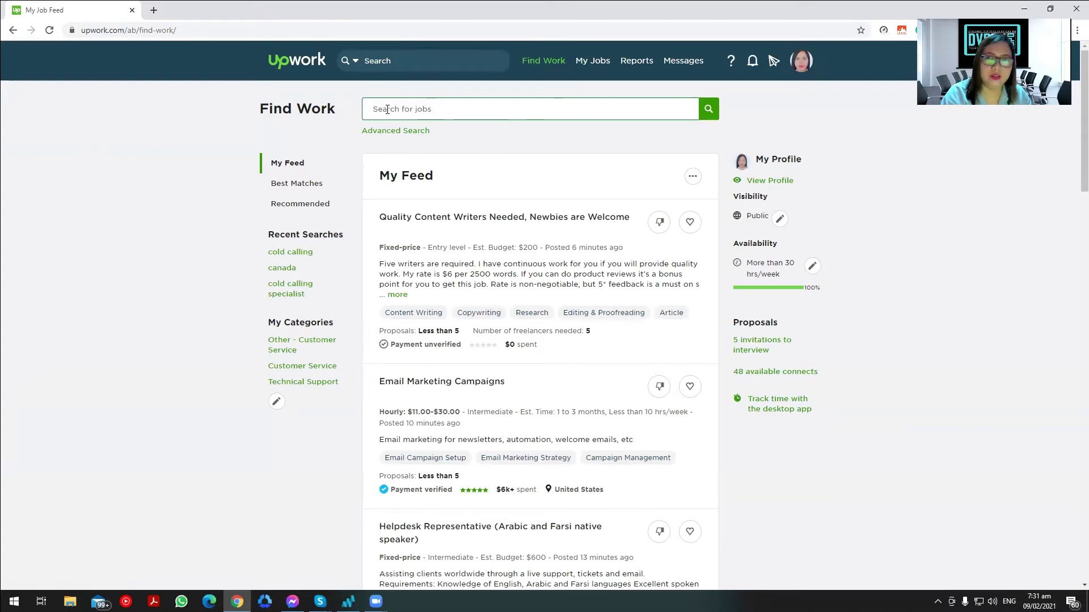
pyautogui.write('cold calling')
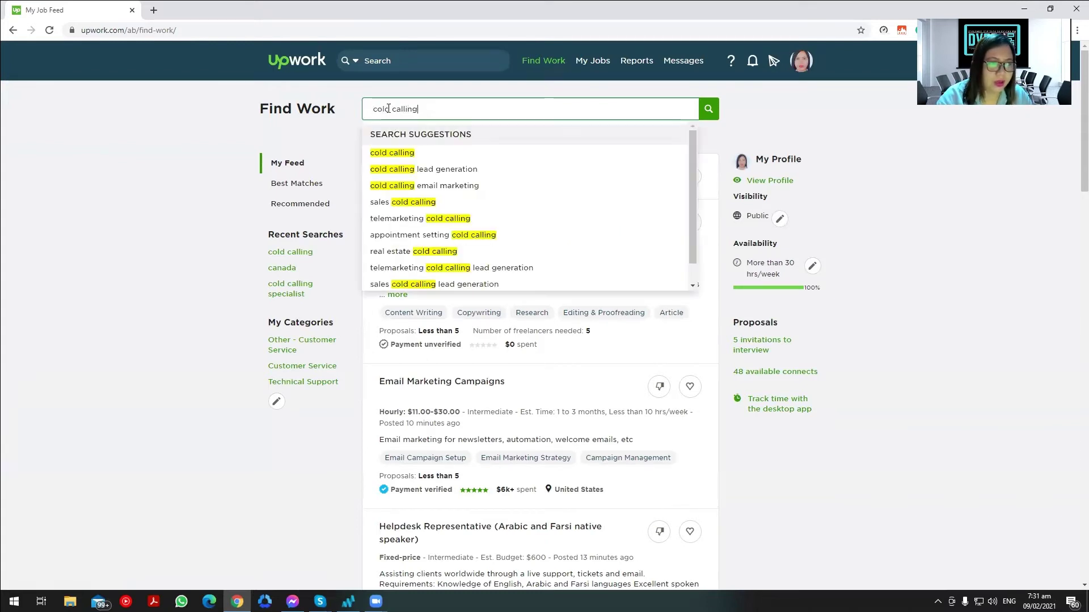
pyautogui.click(399, 161)
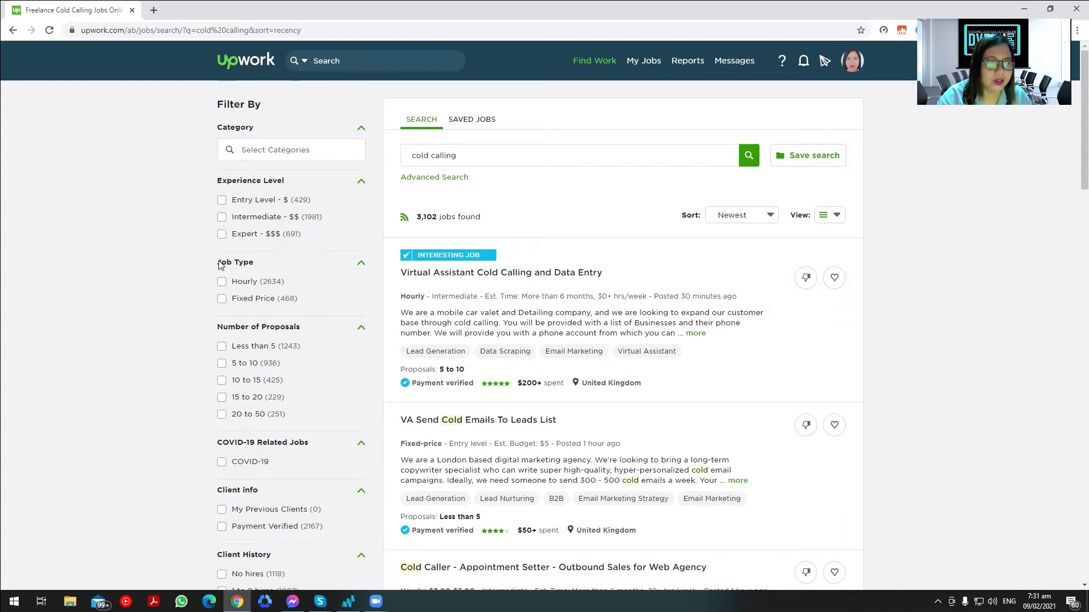
# Filter the job results to entry level, hourly, less than 5 proposals and clients with no hires.
pyautogui.click(221, 200)
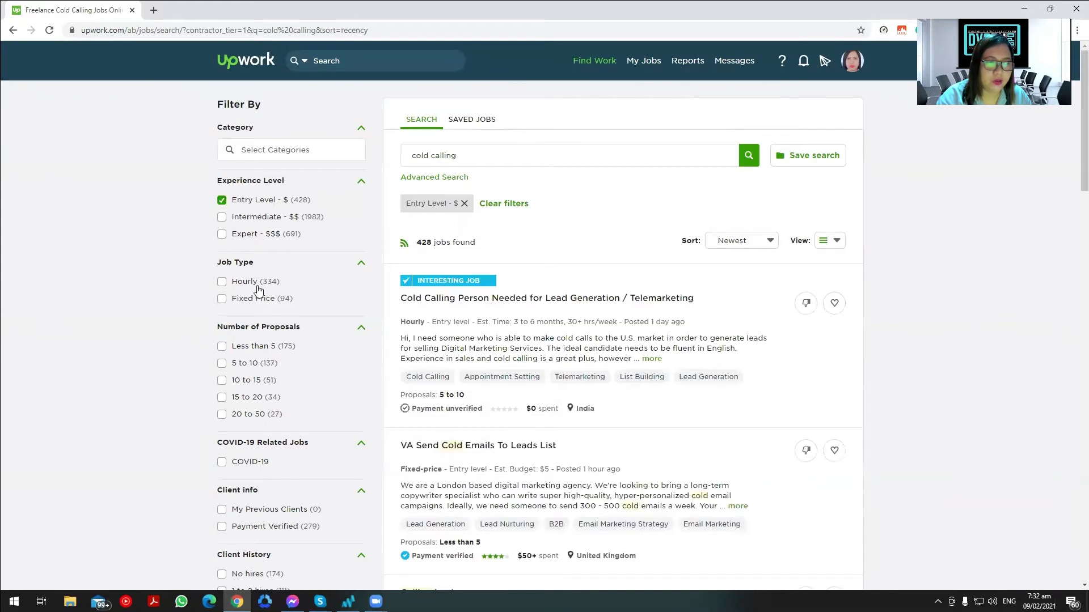
pyautogui.click(221, 284)
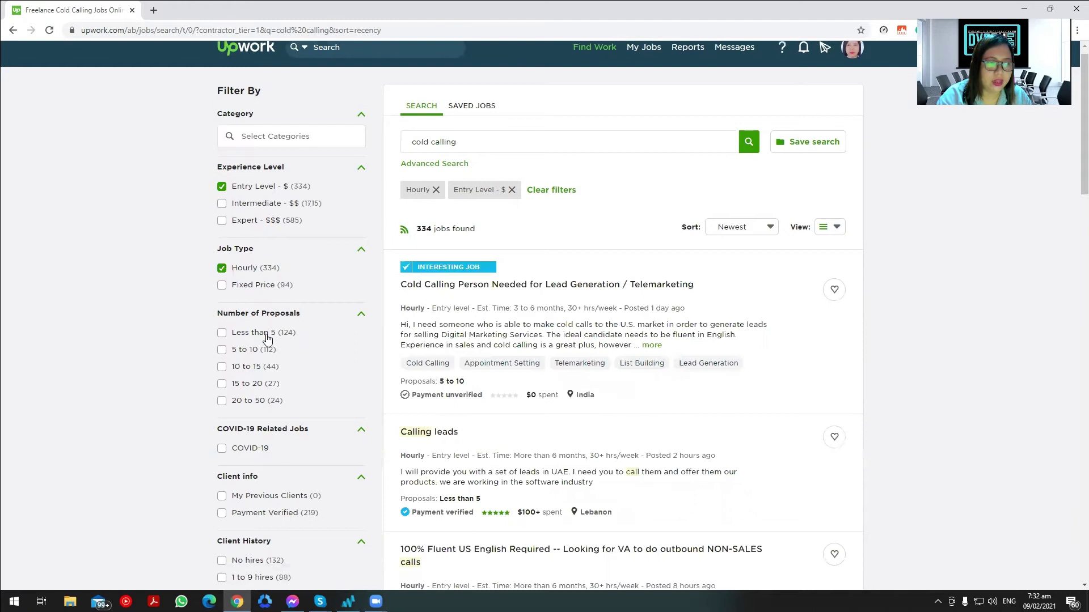
pyautogui.scroll(-1, 268, 339)
pyautogui.scroll(-1, 268, 339)
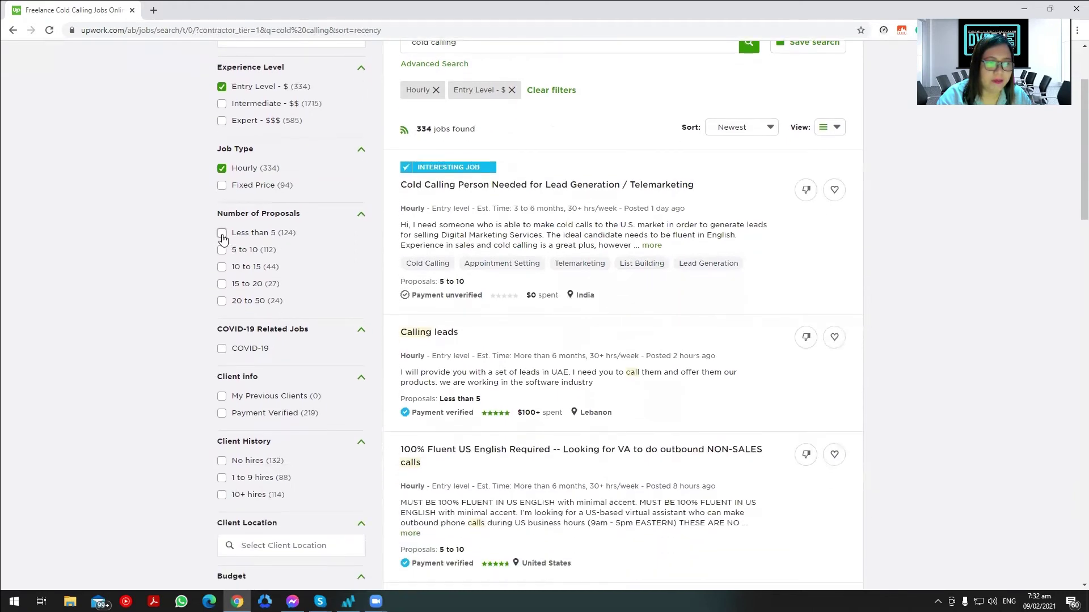
pyautogui.click(222, 235)
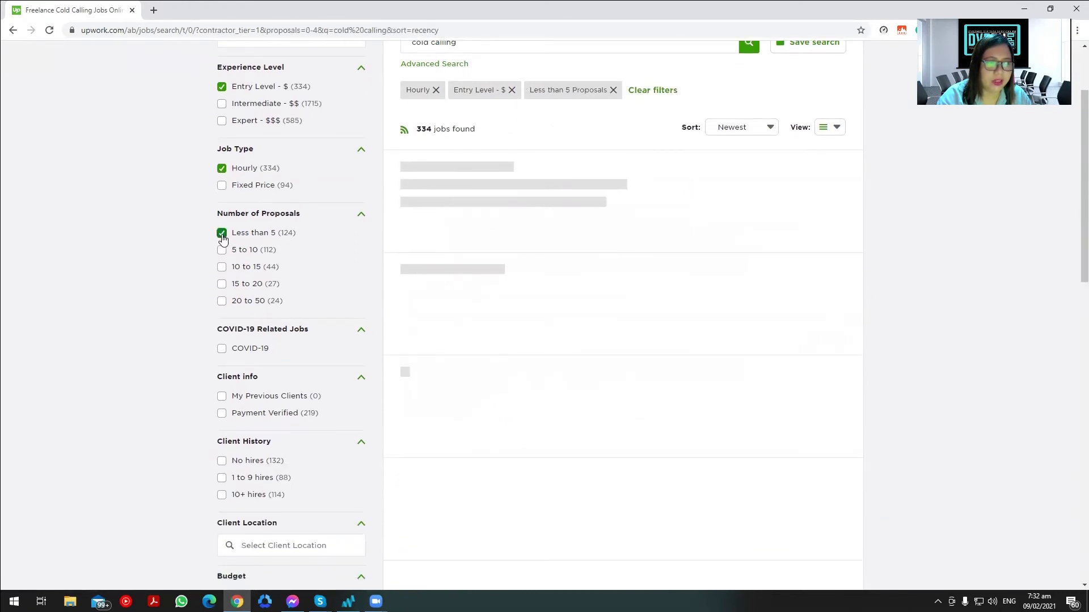
pyautogui.scroll(-2, 271, 312)
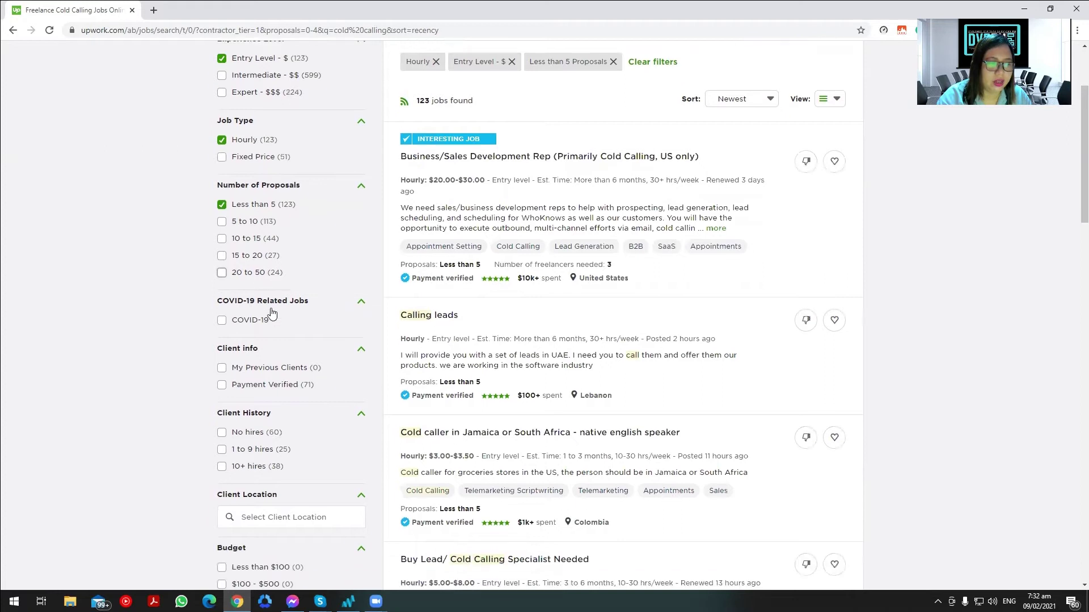
pyautogui.click(222, 351)
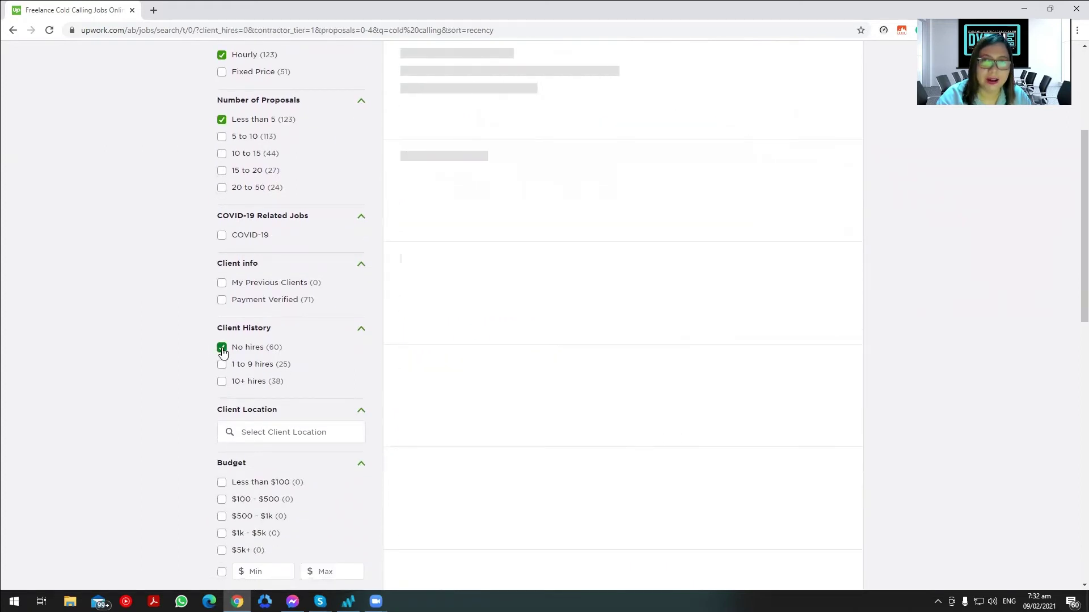
# Look through the filtered cold calling listings, checking their rates, proposal counts and client details.
pyautogui.scroll(3, 583, 325)
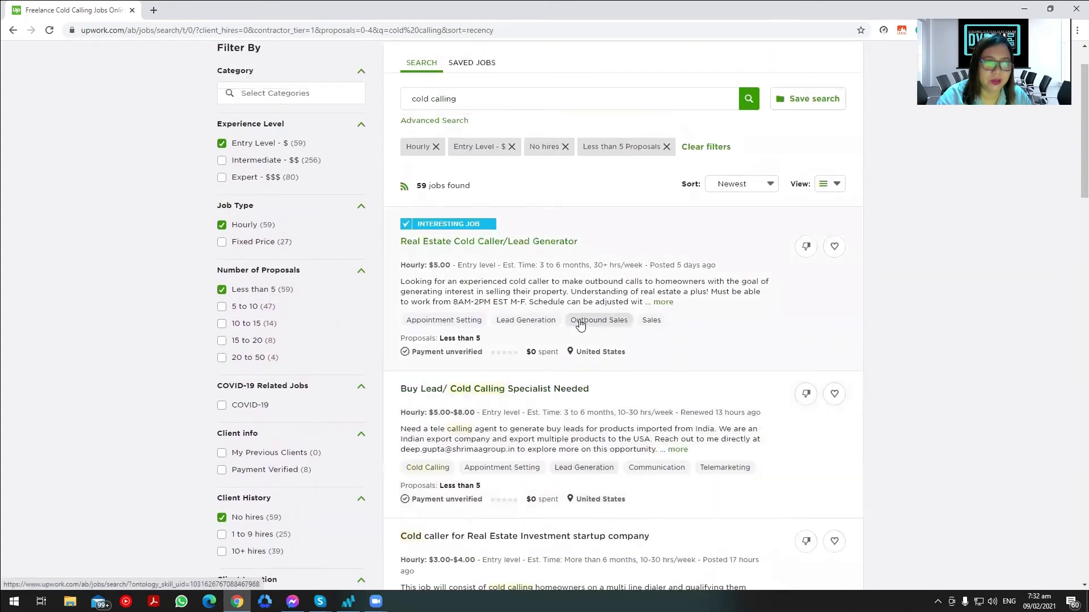
pyautogui.scroll(-8, 579, 324)
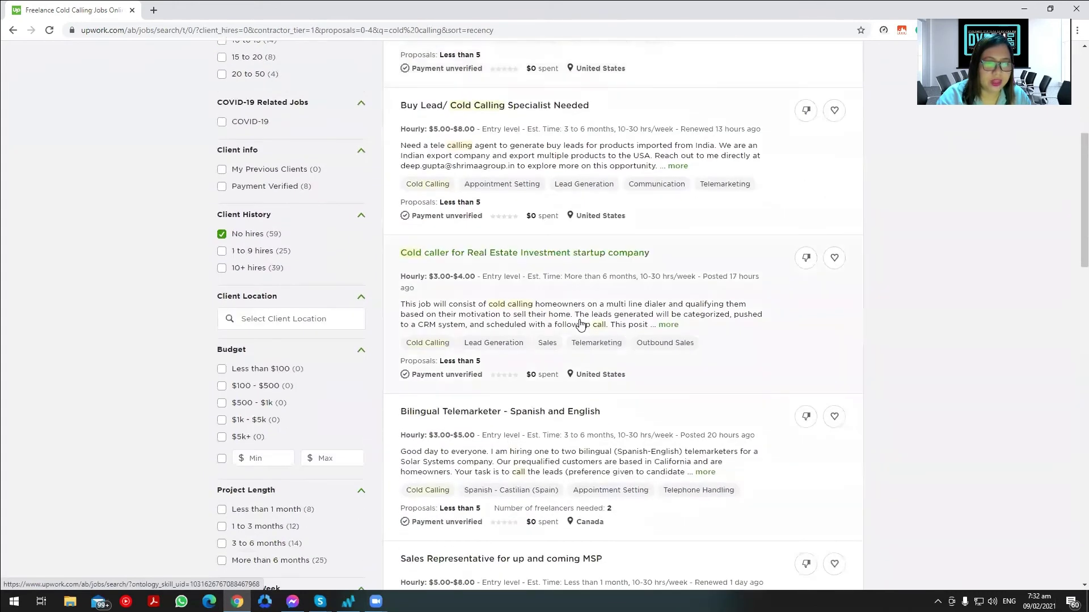
pyautogui.scroll(-3, 579, 324)
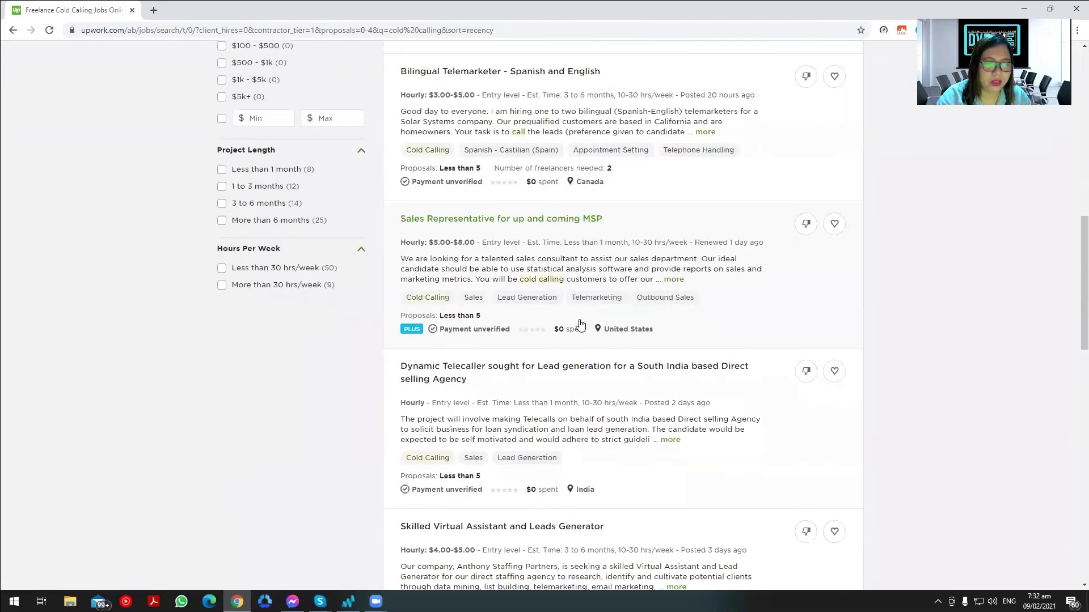
pyautogui.scroll(-5, 511, 393)
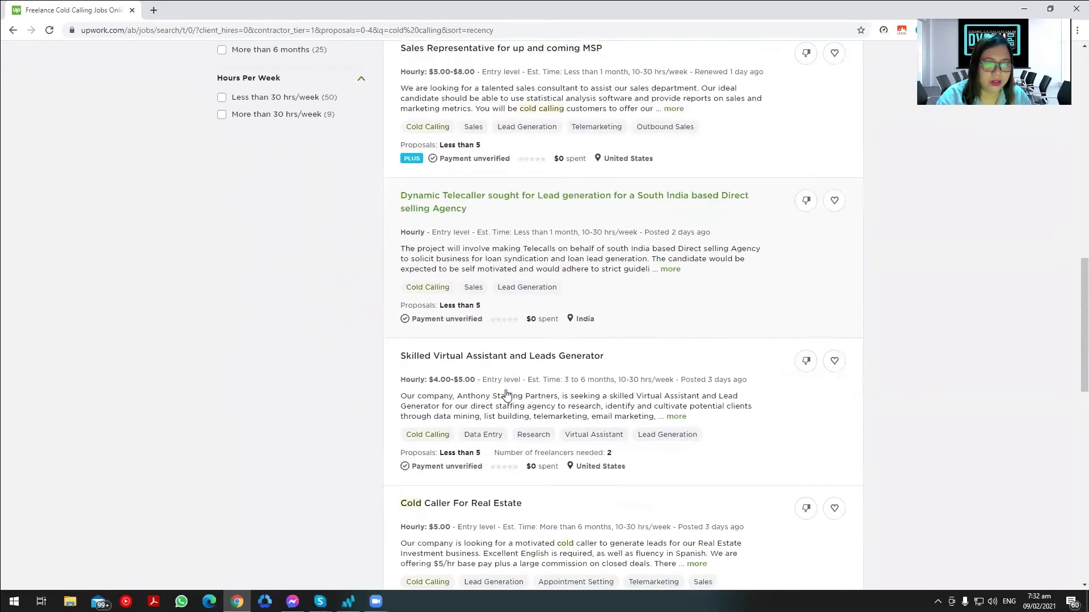
pyautogui.scroll(-2, 499, 375)
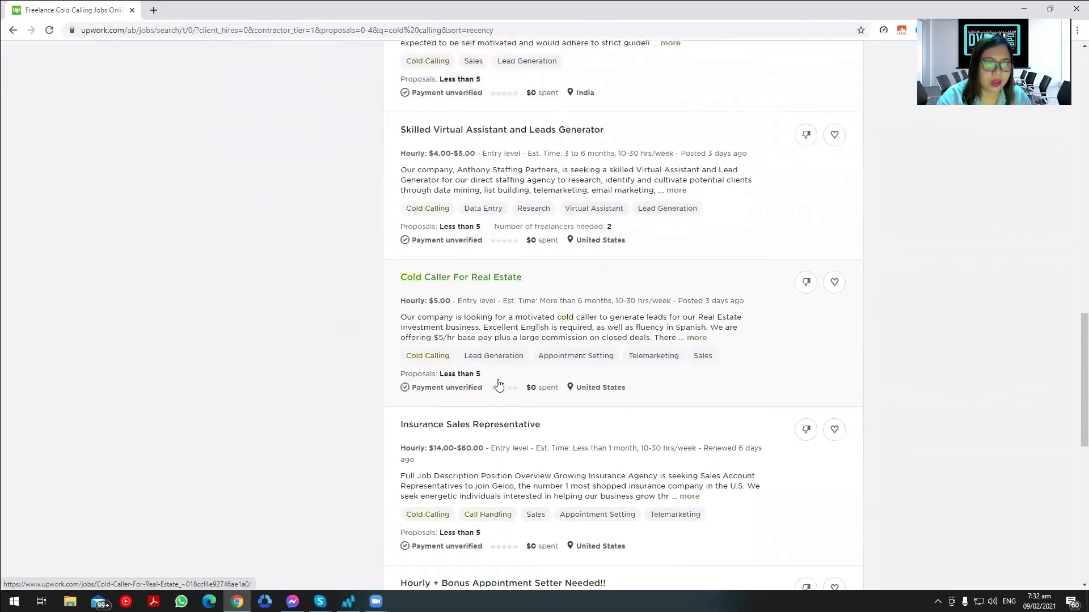
pyautogui.scroll(-2, 476, 327)
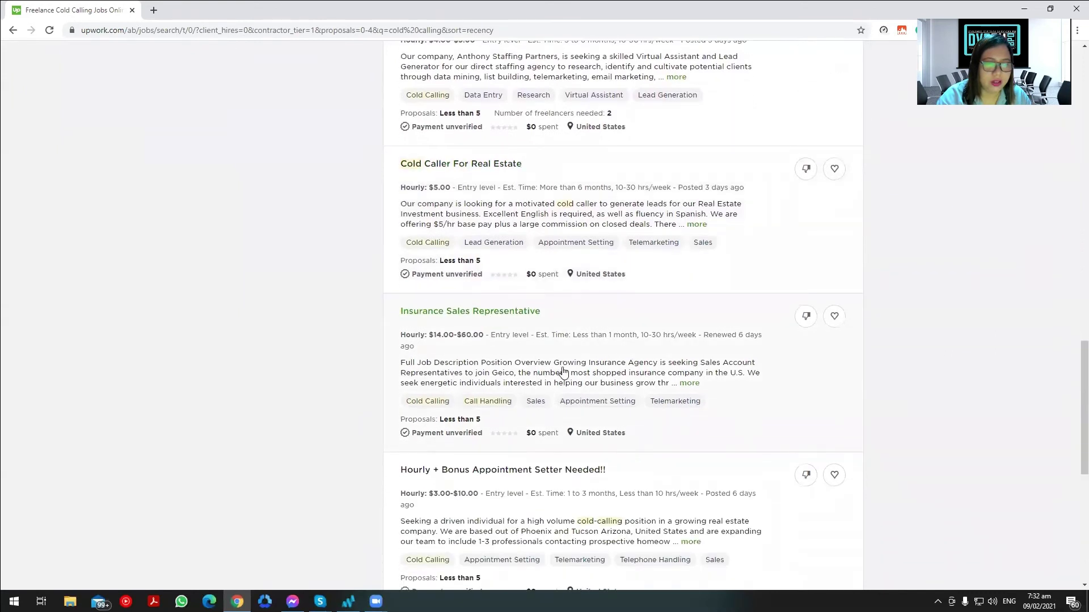
pyautogui.scroll(20, 563, 372)
pyautogui.scroll(3, 563, 371)
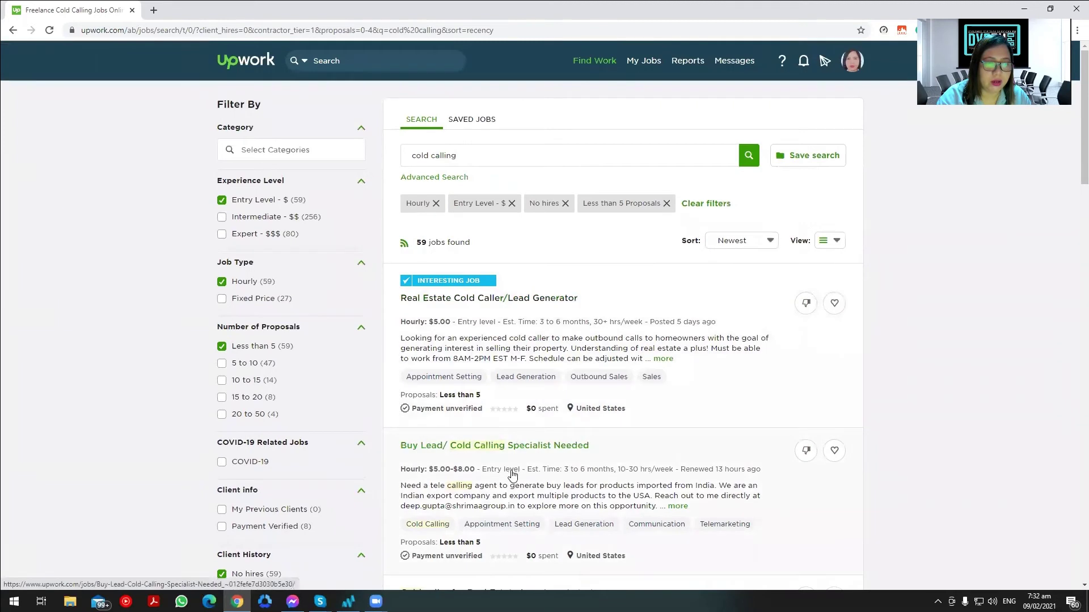
# Open the "Buy Lead/ Cold Calling Specialist Needed" job, review its description, qualifications and client details, and return to the results.
pyautogui.click(509, 448)
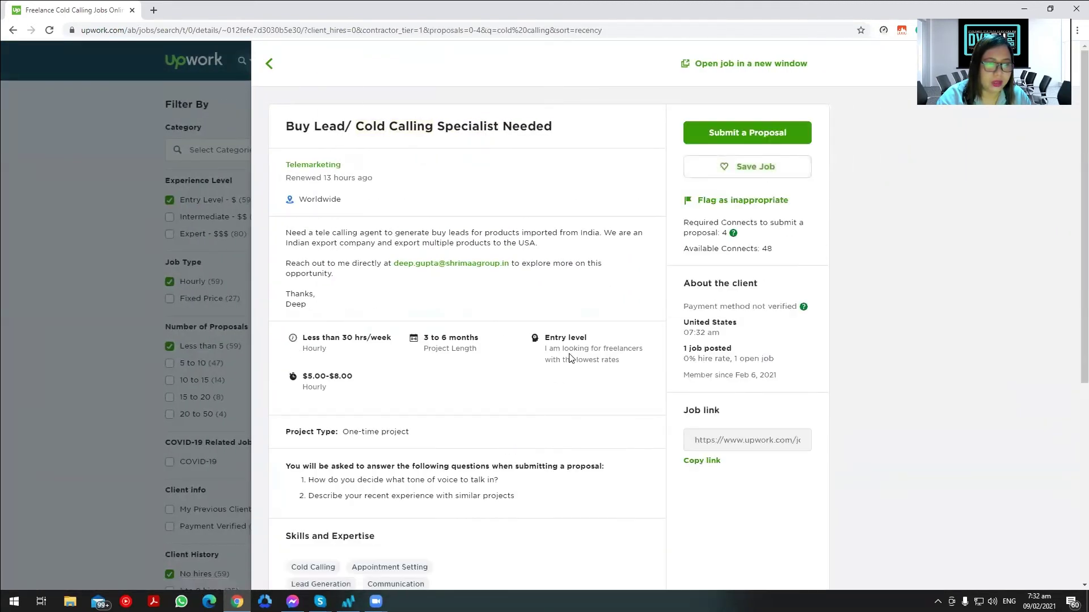
pyautogui.scroll(-5, 578, 370)
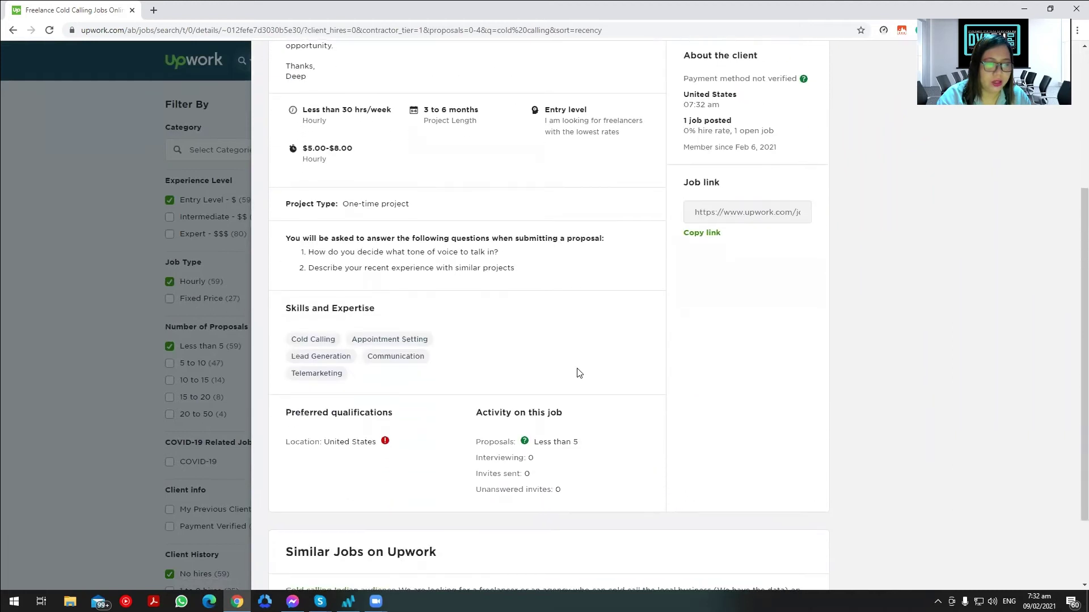
pyautogui.scroll(-1, 393, 391)
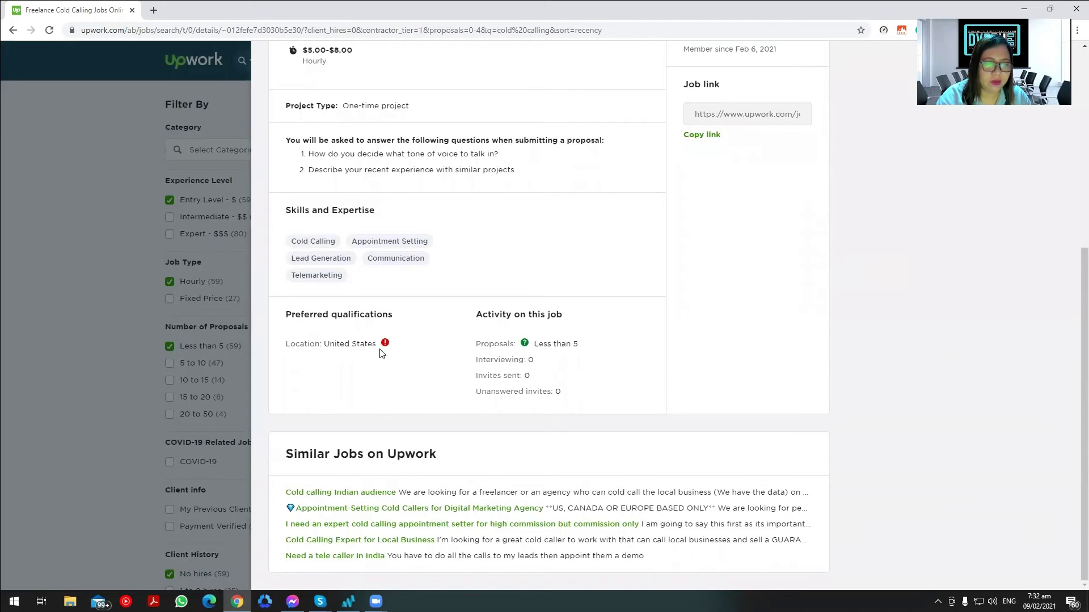
pyautogui.scroll(5, 398, 349)
pyautogui.scroll(-5, 398, 351)
pyautogui.scroll(4, 385, 349)
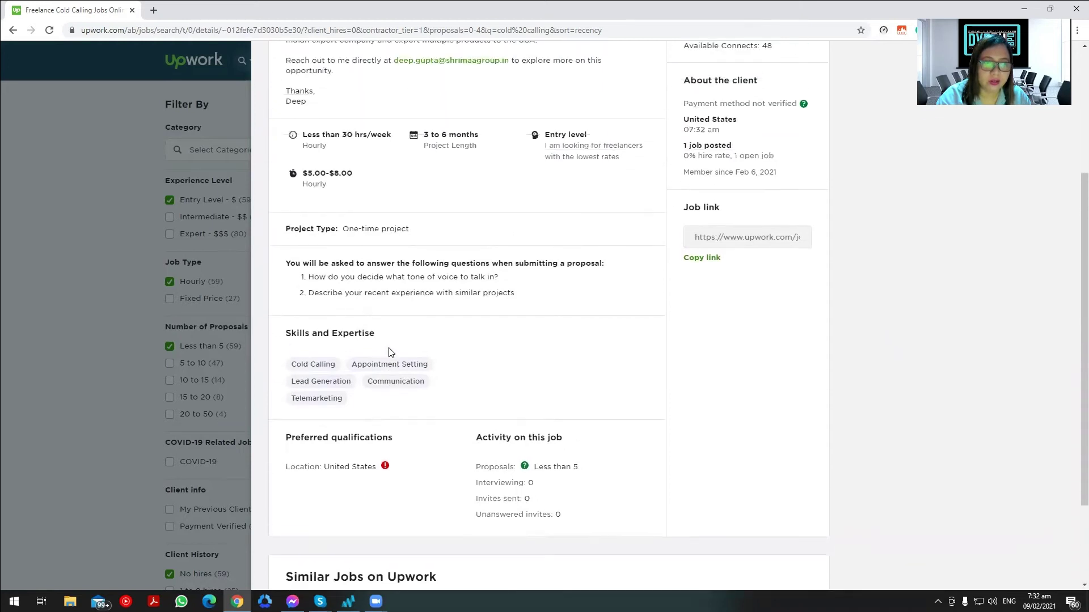
pyautogui.scroll(2, 389, 352)
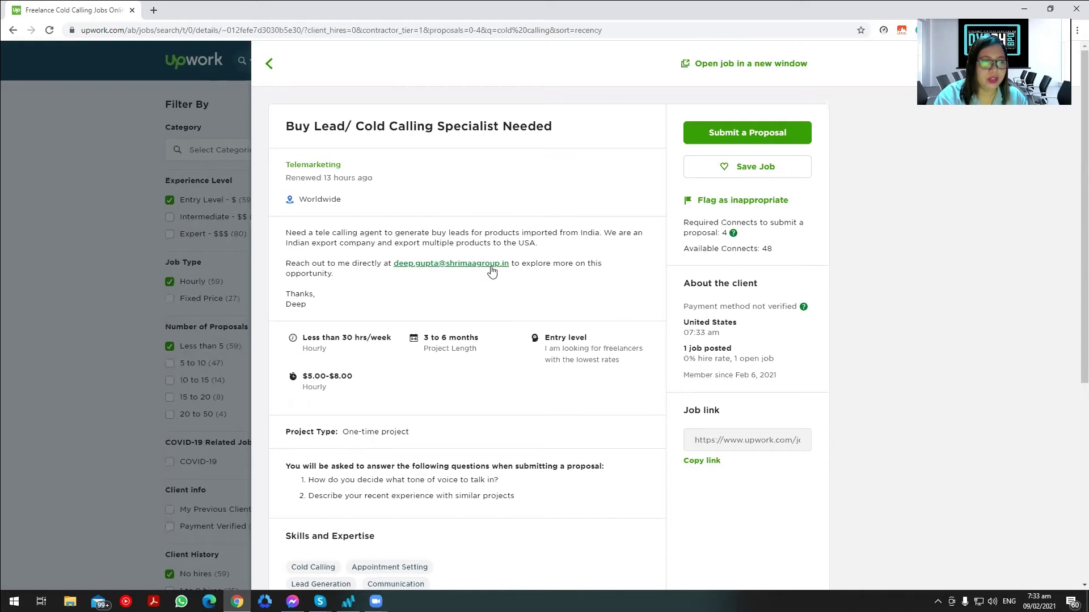
pyautogui.click(270, 62)
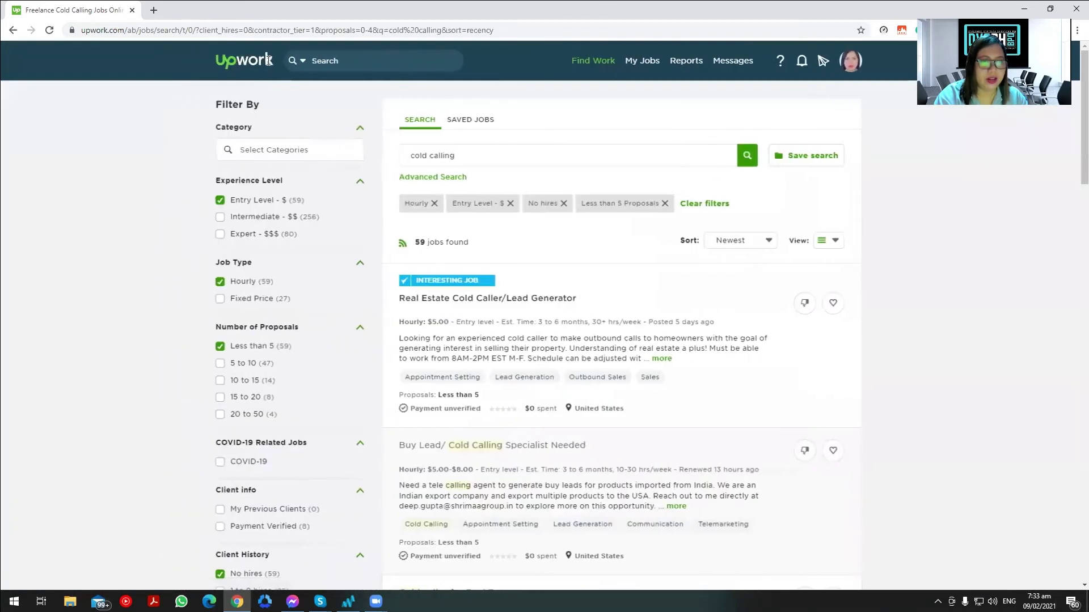
# Open the "Cold caller for Real Estate Investment startup company" job, check its requirements and preferred location, and return to the results.
pyautogui.scroll(-3, 527, 333)
pyautogui.scroll(-1, 527, 334)
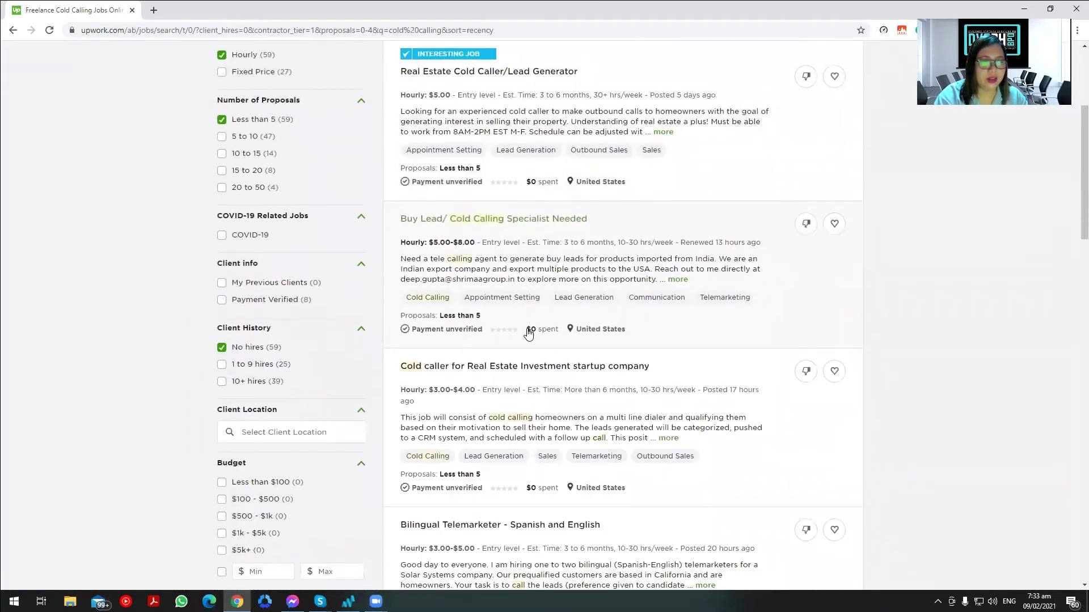
pyautogui.click(547, 372)
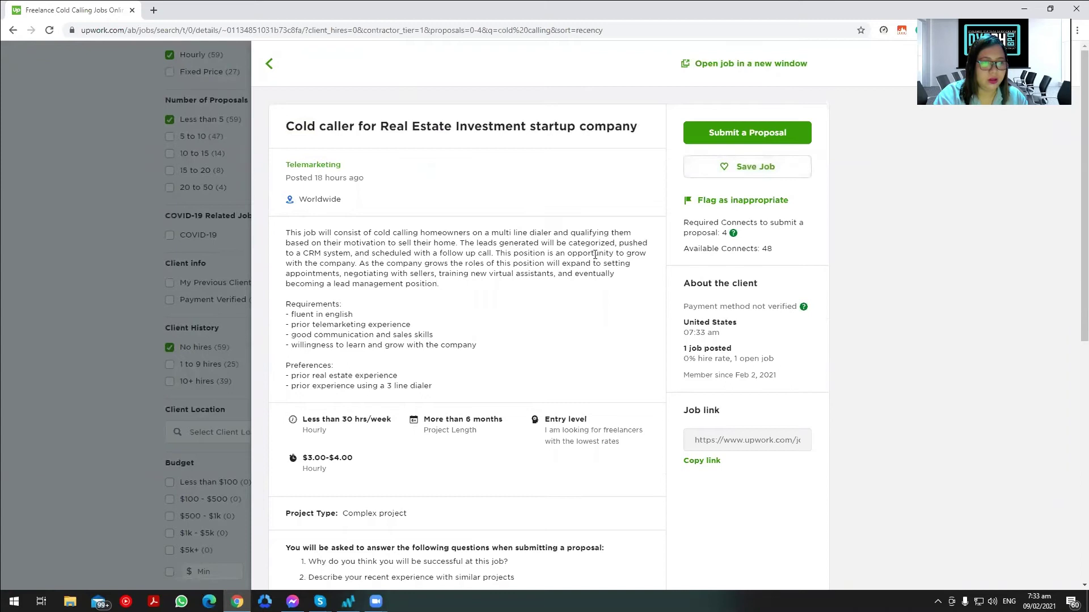
pyautogui.scroll(-6, 466, 321)
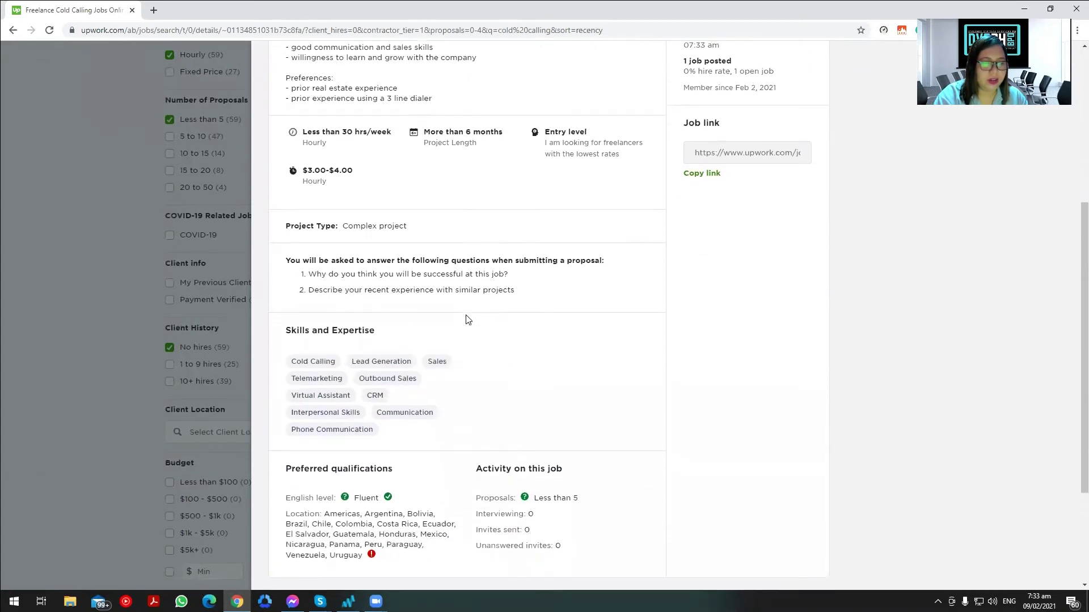
pyautogui.scroll(-2, 466, 321)
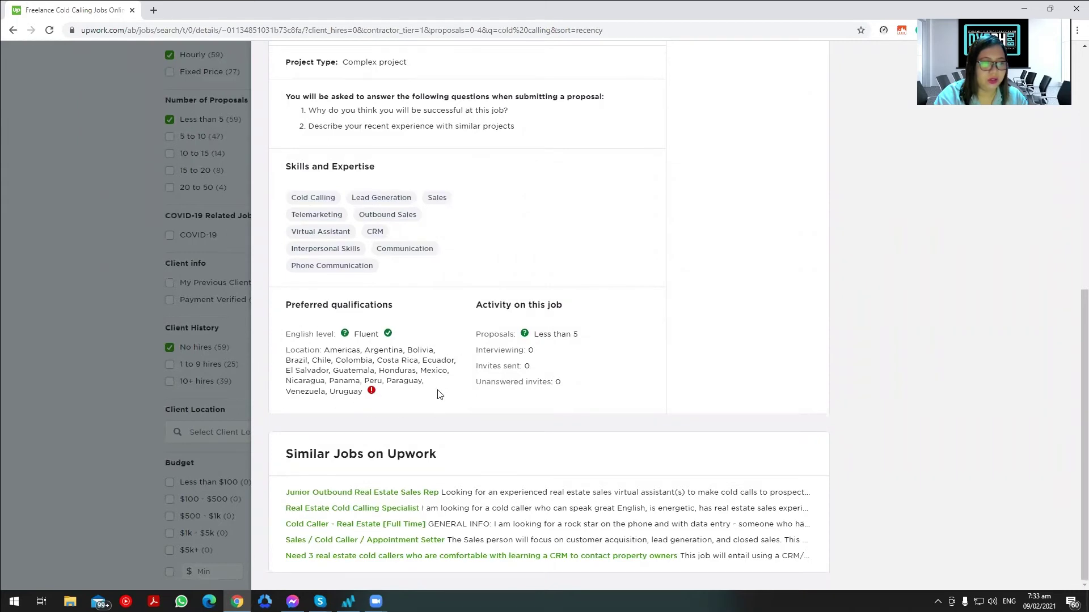
pyautogui.scroll(8, 439, 394)
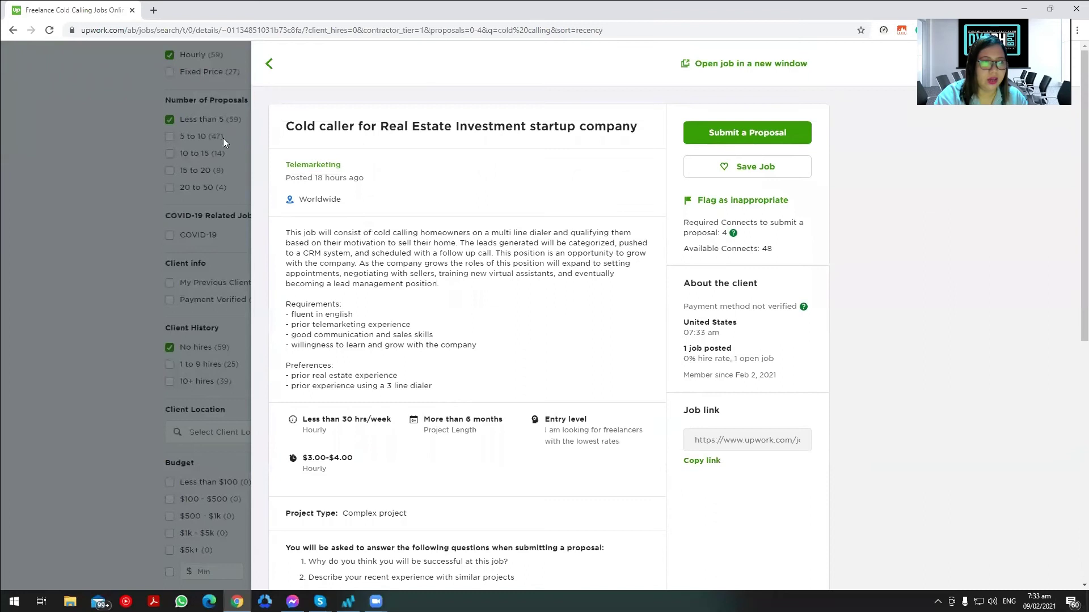
pyautogui.click(268, 64)
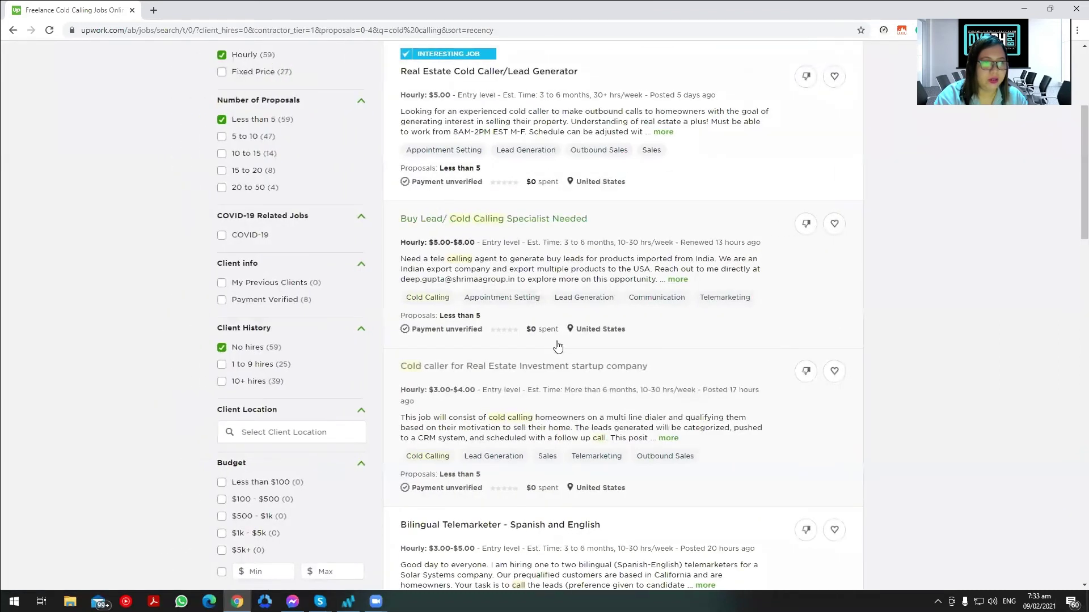
# Open the "Skilled Virtual Assistant and Leads Generator" job and review its duties, preferred qualifications and activity.
pyautogui.scroll(-4, 557, 345)
pyautogui.scroll(-6, 556, 345)
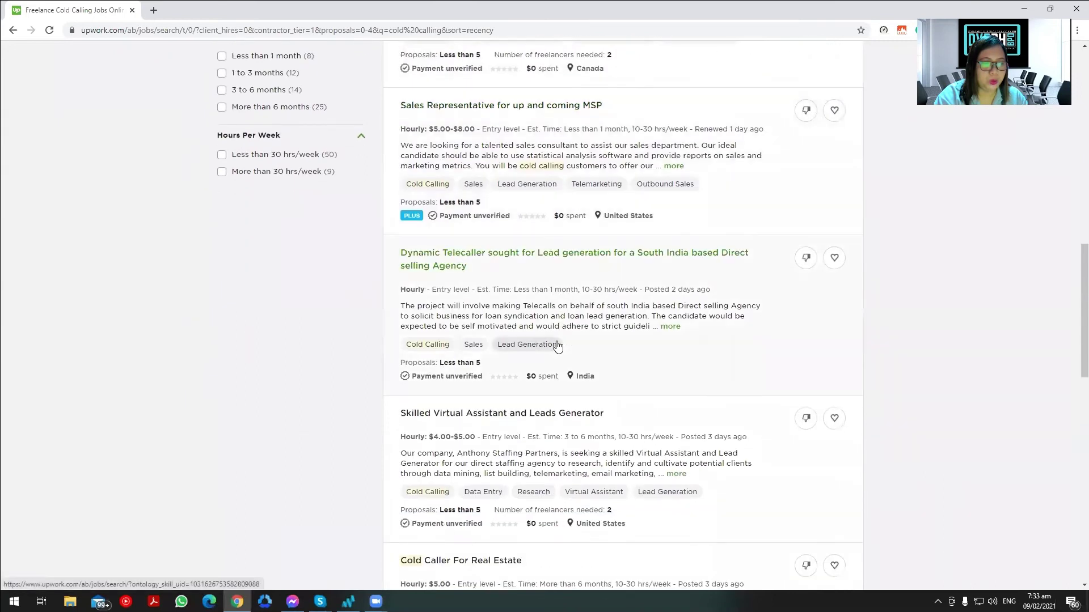
pyautogui.click(556, 413)
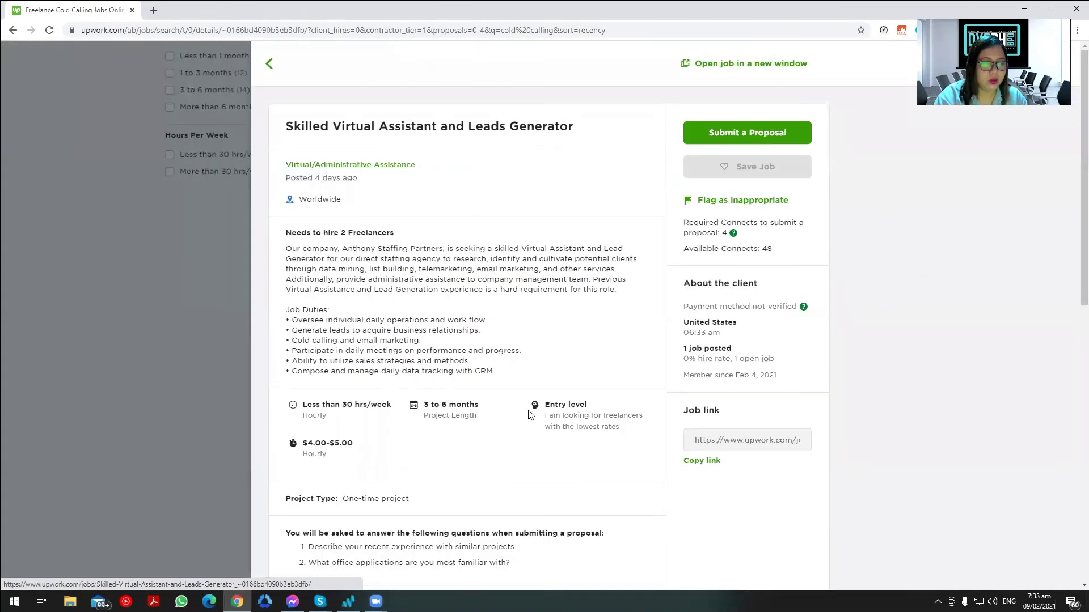
pyautogui.scroll(-10, 527, 412)
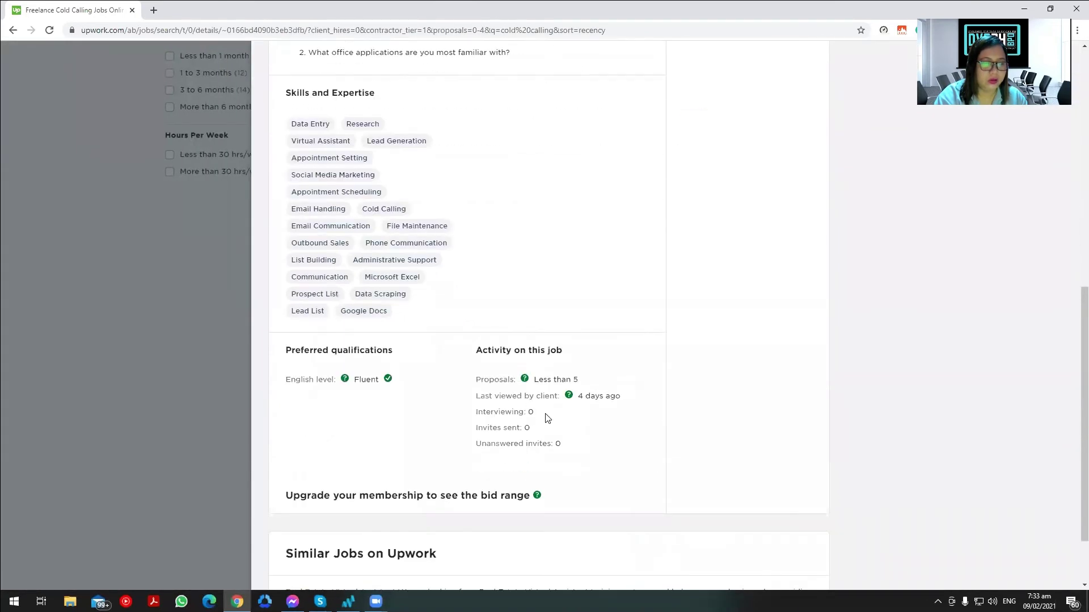
pyautogui.scroll(-2, 587, 423)
pyautogui.scroll(5, 587, 423)
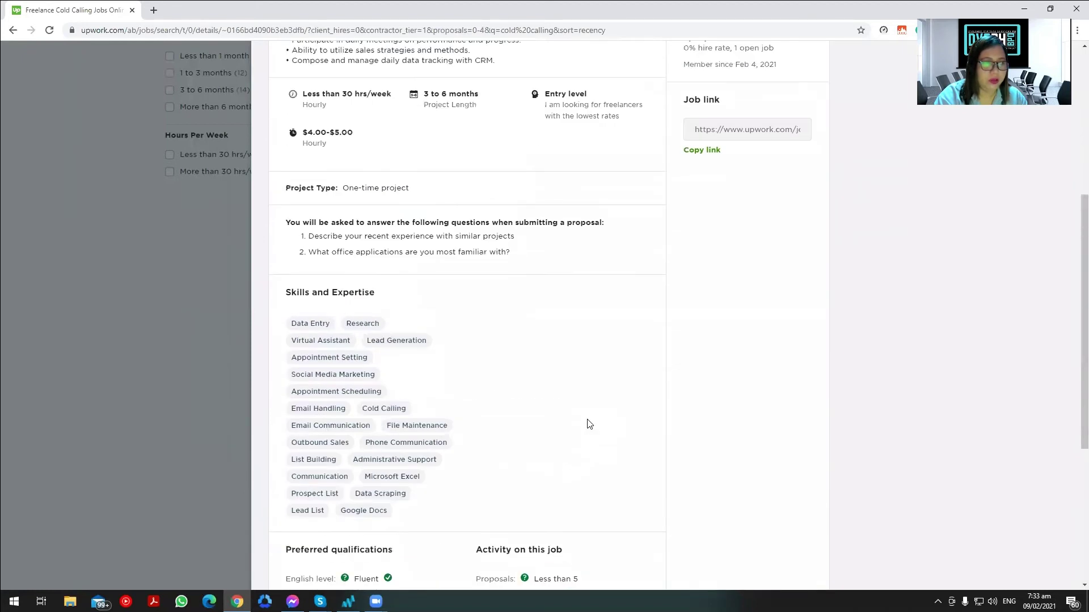
pyautogui.scroll(5, 586, 423)
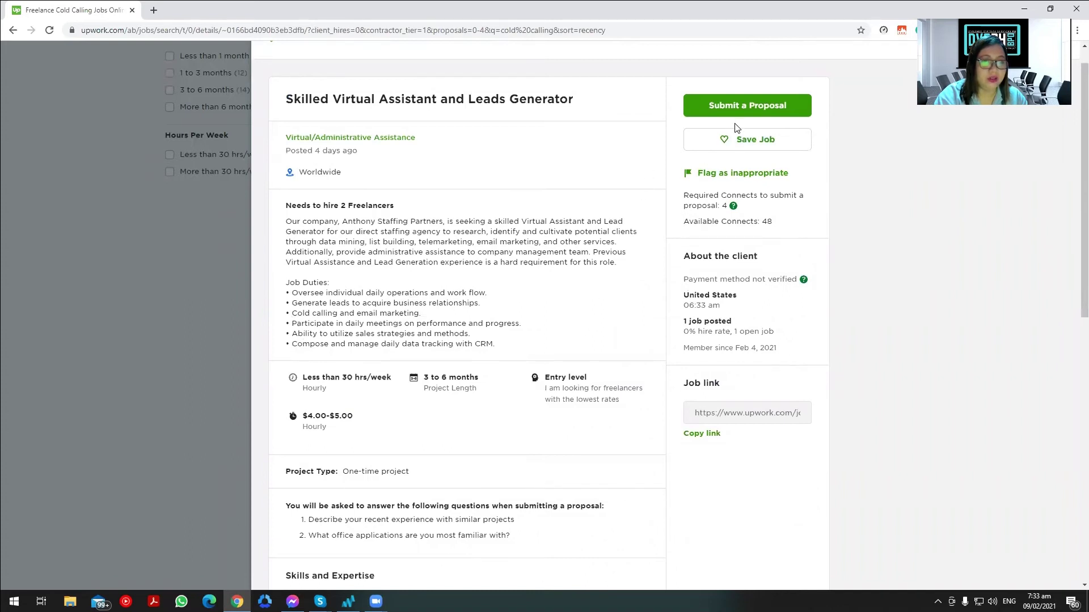
# Start a proposal for the Skilled Virtual Assistant and Leads Generator job, check the available Connects on its posting, and return to the proposal form.
pyautogui.click(743, 107)
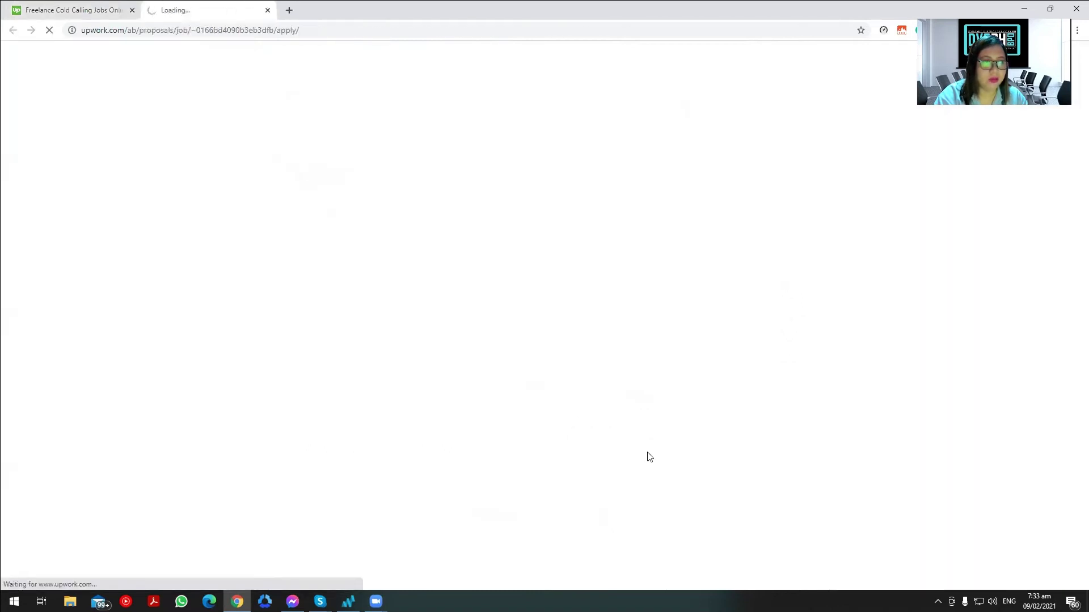
pyautogui.click(78, 15)
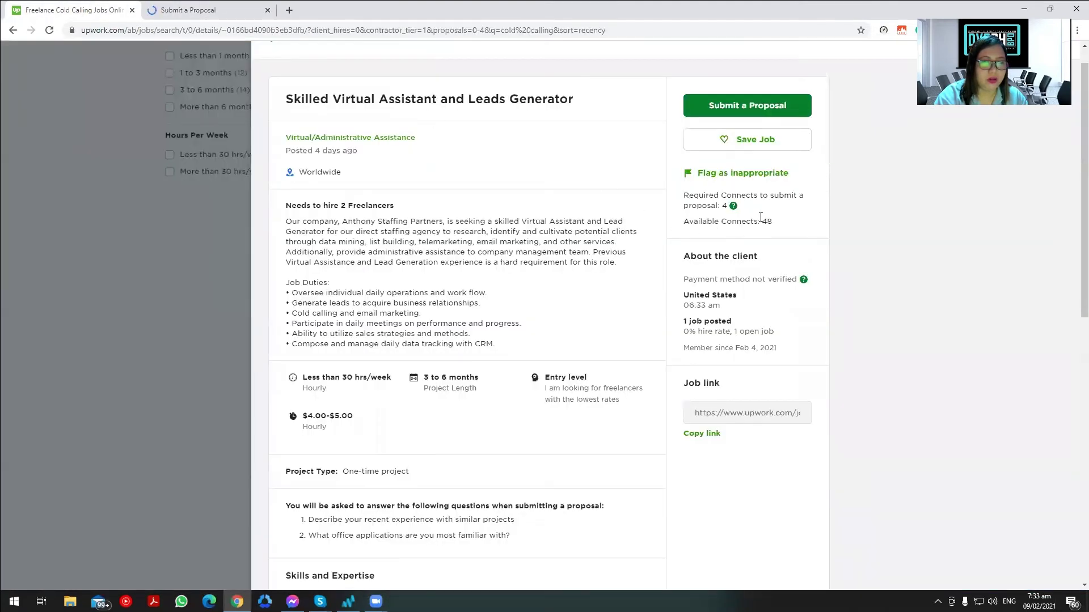
pyautogui.moveTo(773, 223); pyautogui.dragTo(761, 223)
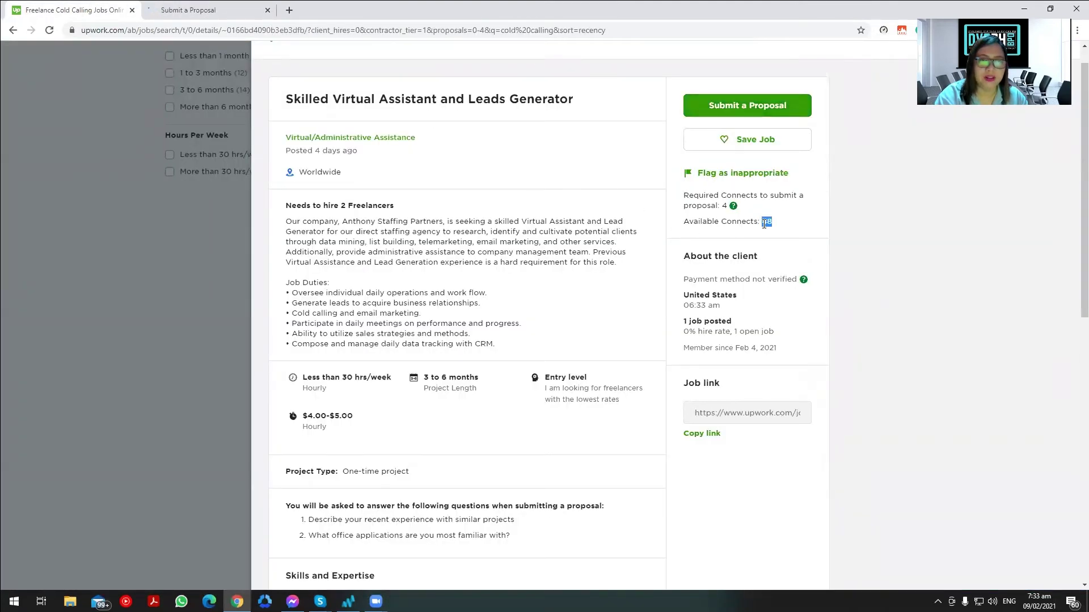
pyautogui.click(788, 226)
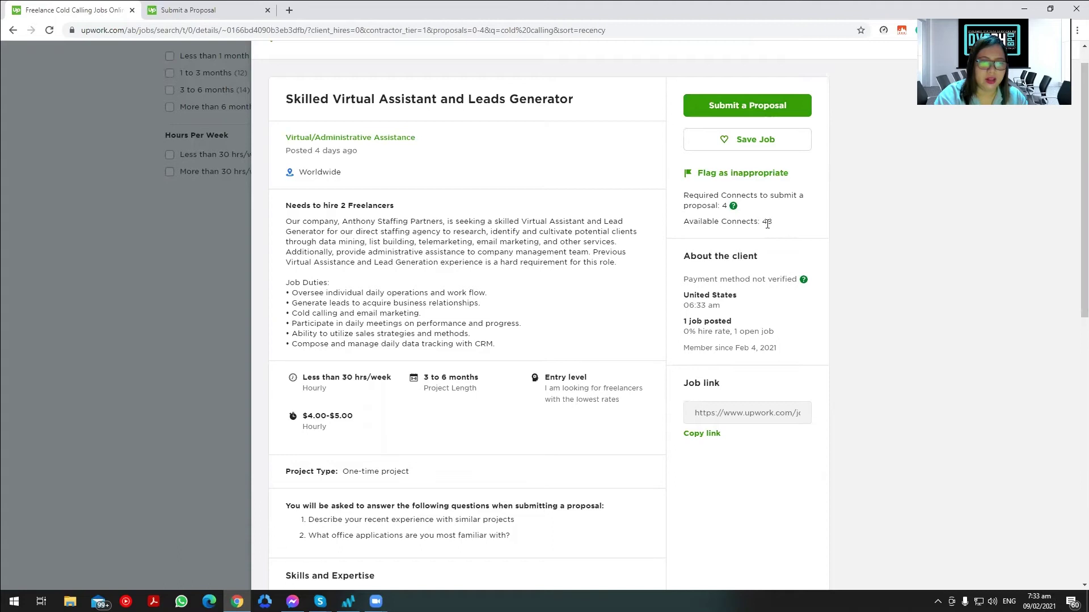
pyautogui.moveTo(773, 223); pyautogui.dragTo(762, 224)
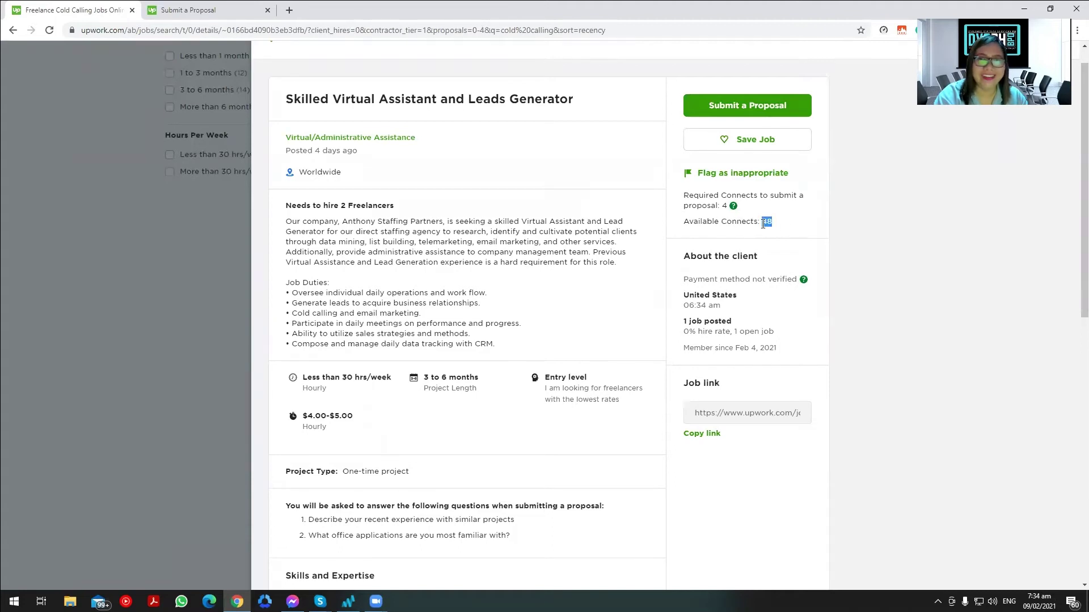
pyautogui.click(223, 12)
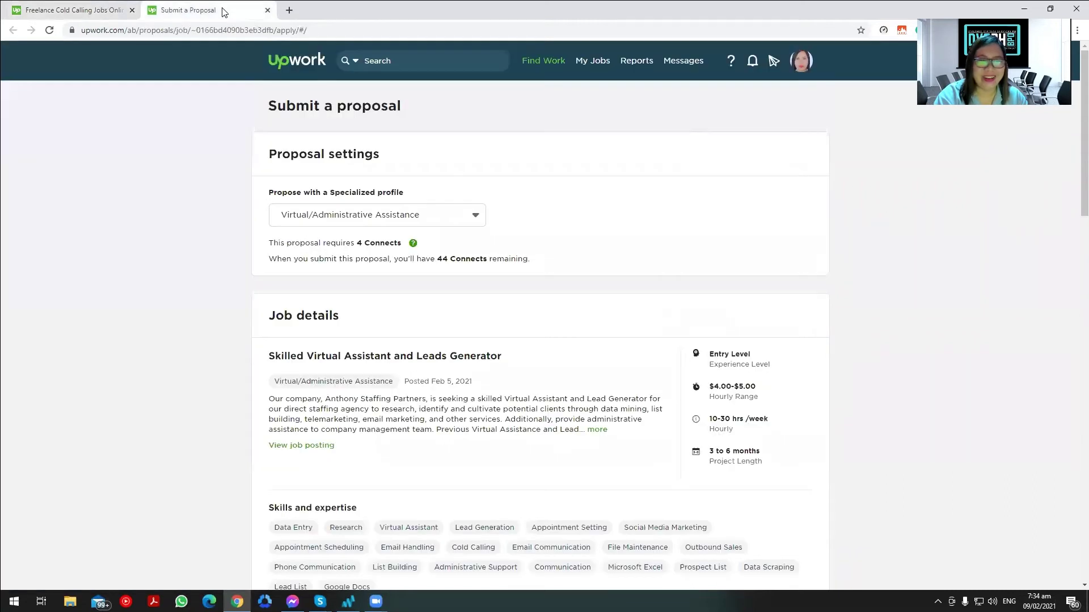
# Look through the proposal form's rate terms, cover letter, two screening questions and attachments section.
pyautogui.scroll(-5, 377, 235)
pyautogui.scroll(-15, 377, 234)
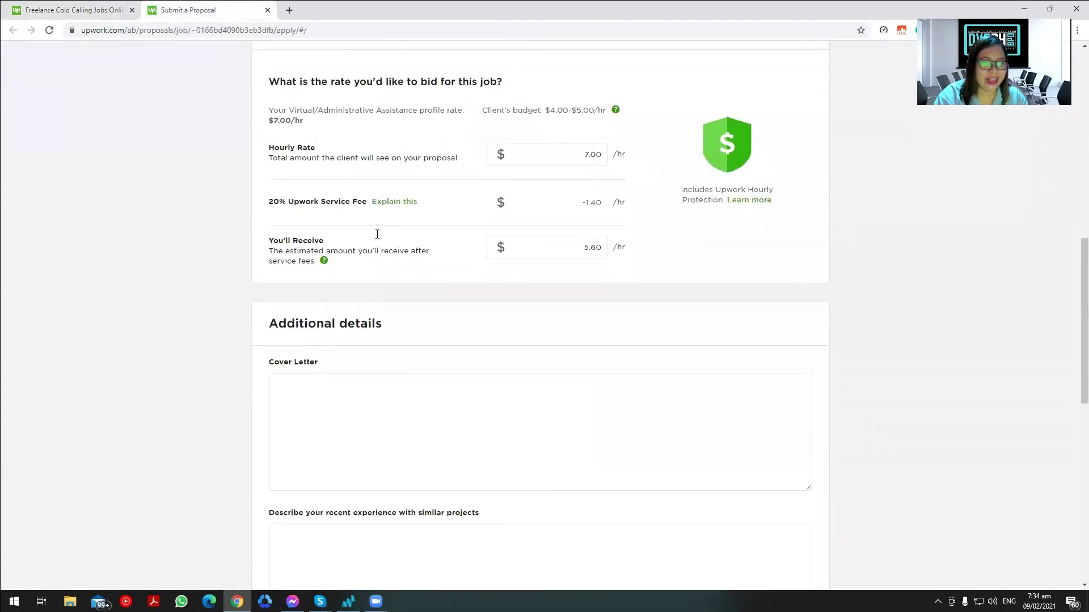
pyautogui.scroll(10, 377, 236)
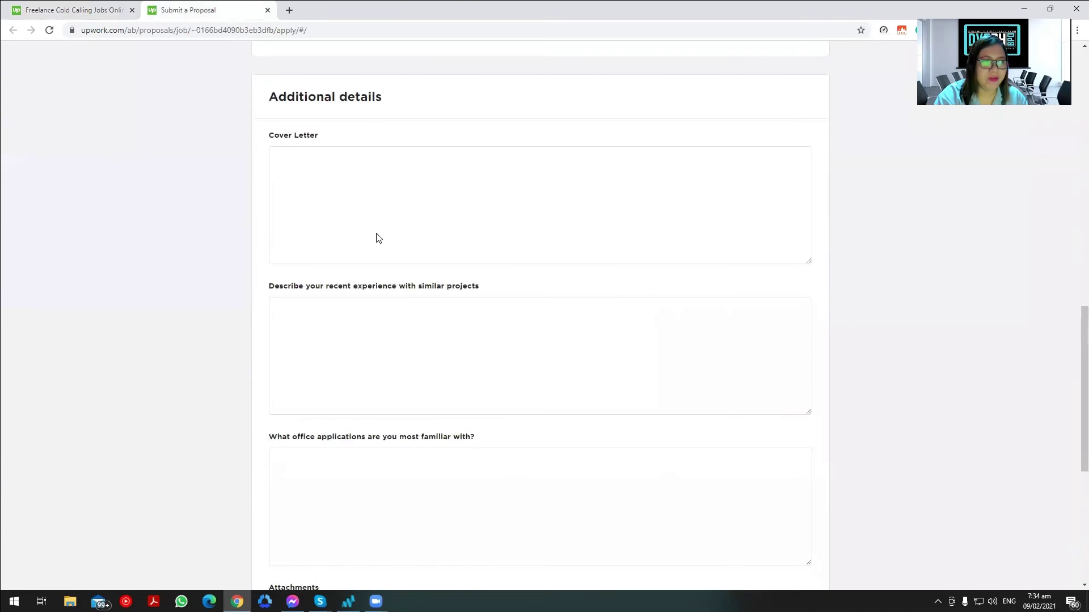
pyautogui.scroll(-2, 392, 272)
pyautogui.click(403, 316)
pyautogui.click(411, 439)
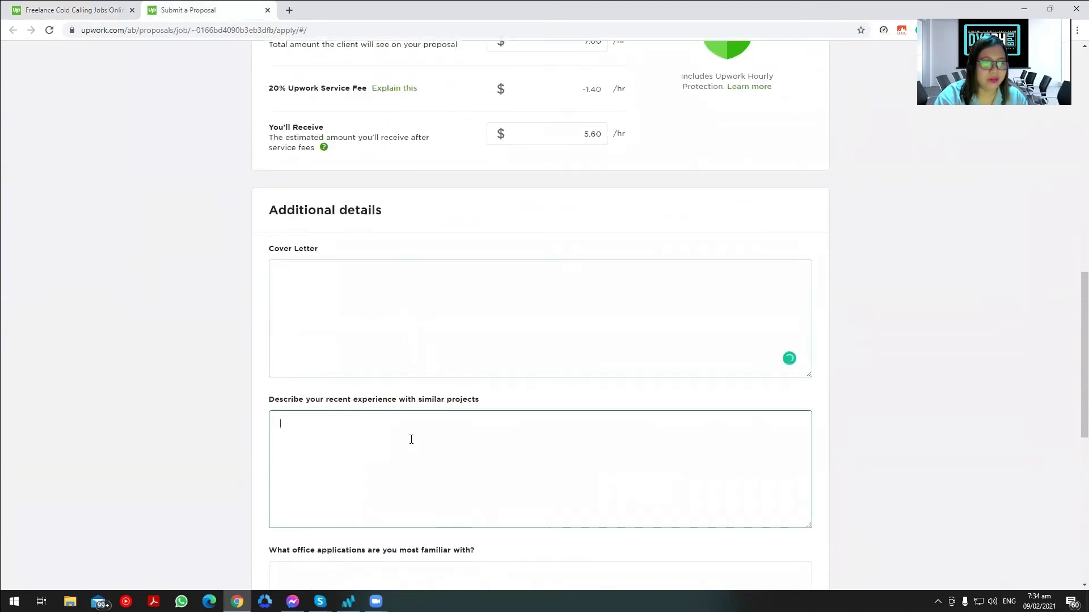
pyautogui.scroll(-4, 411, 440)
pyautogui.click(388, 387)
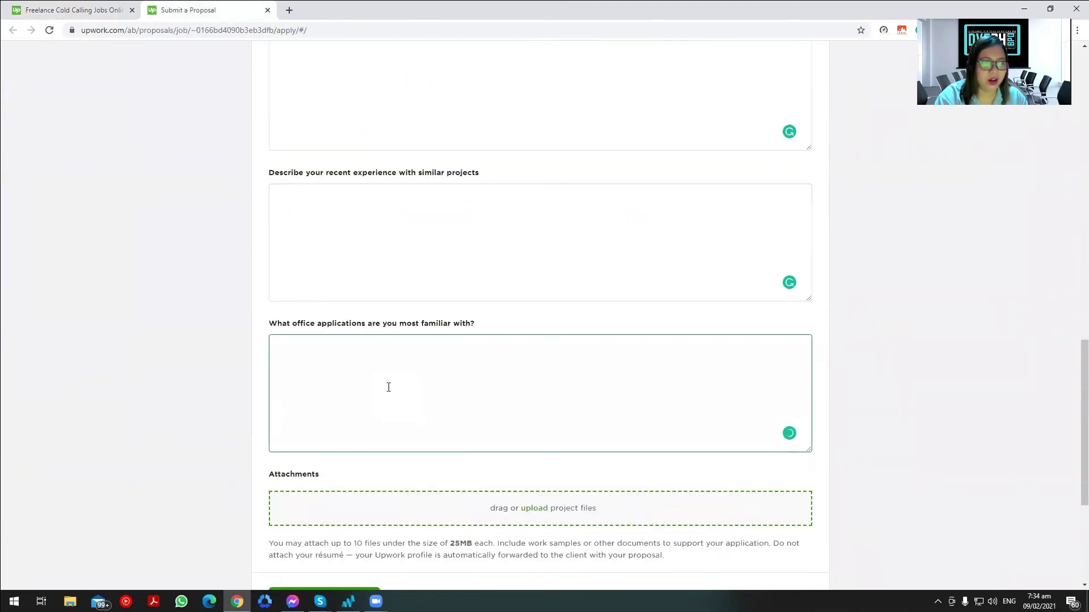
# Check the client's hourly range in the job details and set the proposal's hourly rate to $5.00.
pyautogui.scroll(13, 388, 387)
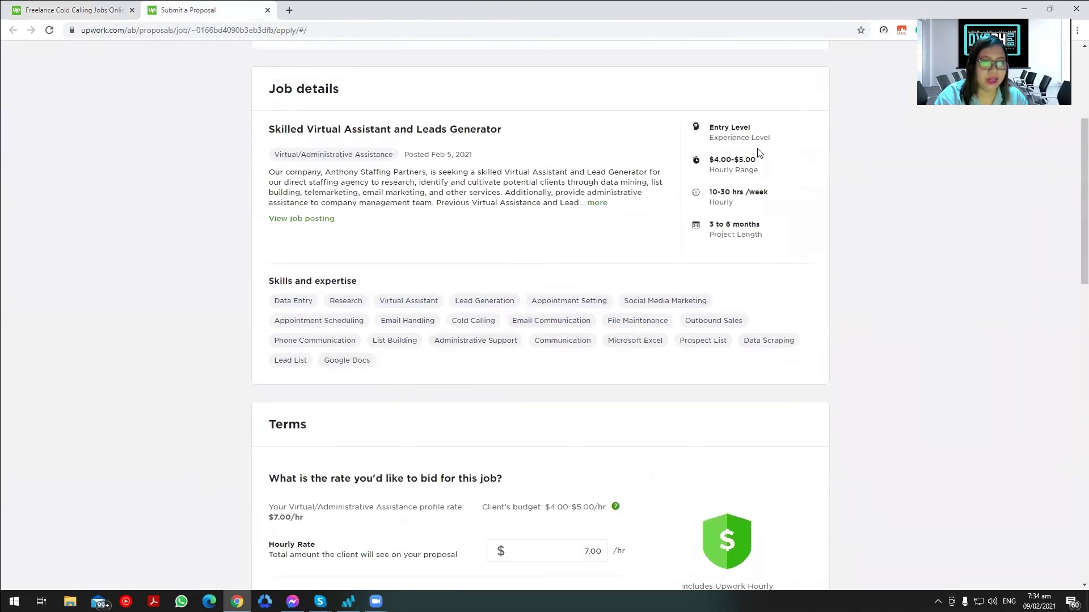
pyautogui.moveTo(759, 163); pyautogui.dragTo(703, 164)
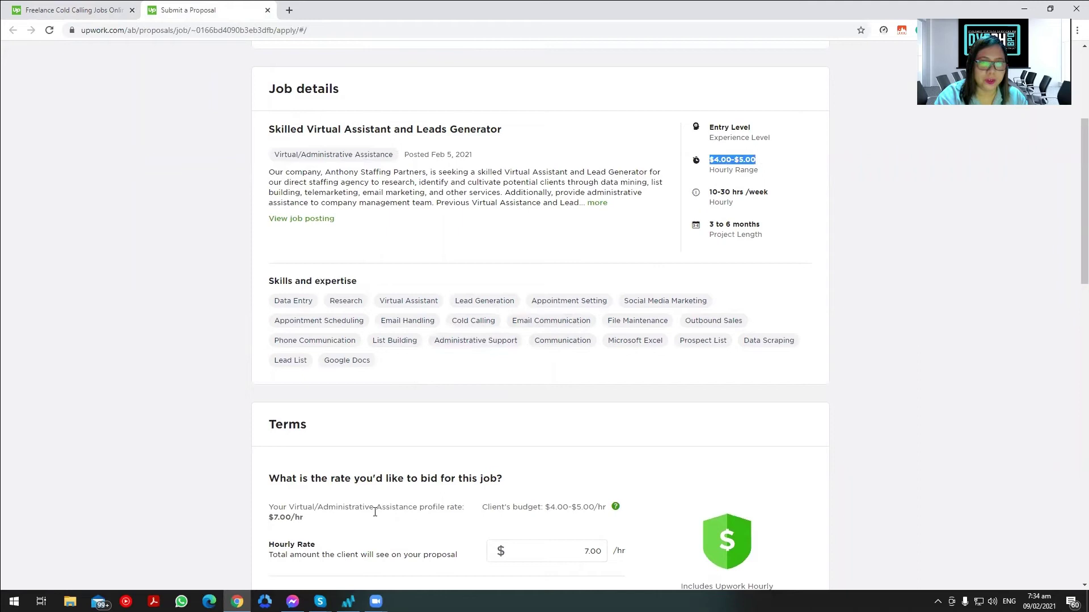
pyautogui.scroll(-1, 358, 525)
pyautogui.scroll(-3, 358, 526)
pyautogui.scroll(4, 640, 281)
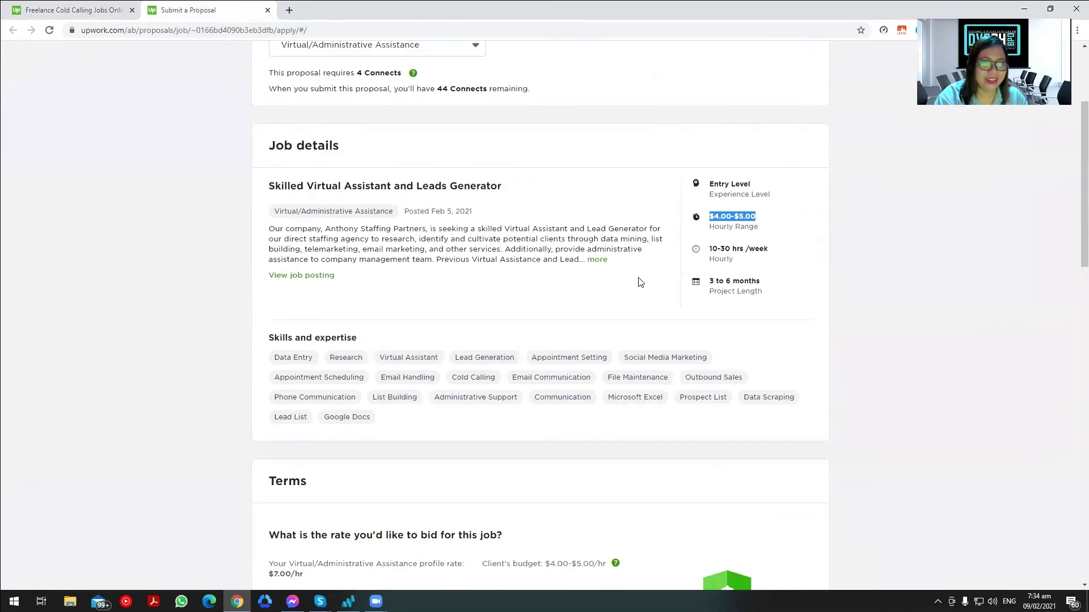
pyautogui.scroll(-6, 647, 394)
pyautogui.click(590, 270)
pyautogui.moveTo(583, 268); pyautogui.dragTo(604, 269)
pyautogui.write('5')
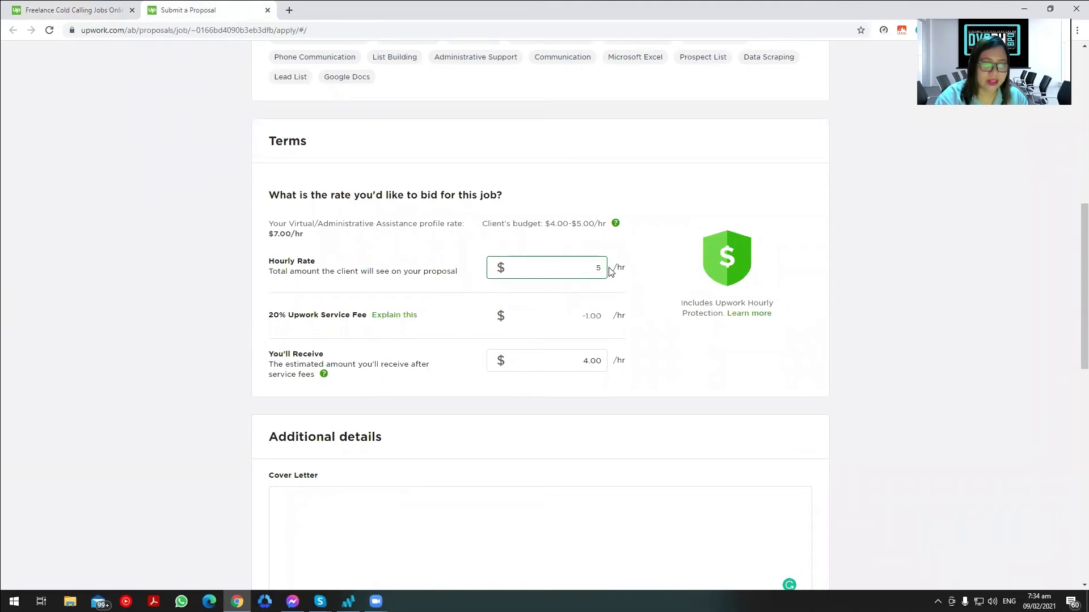
pyautogui.click(696, 359)
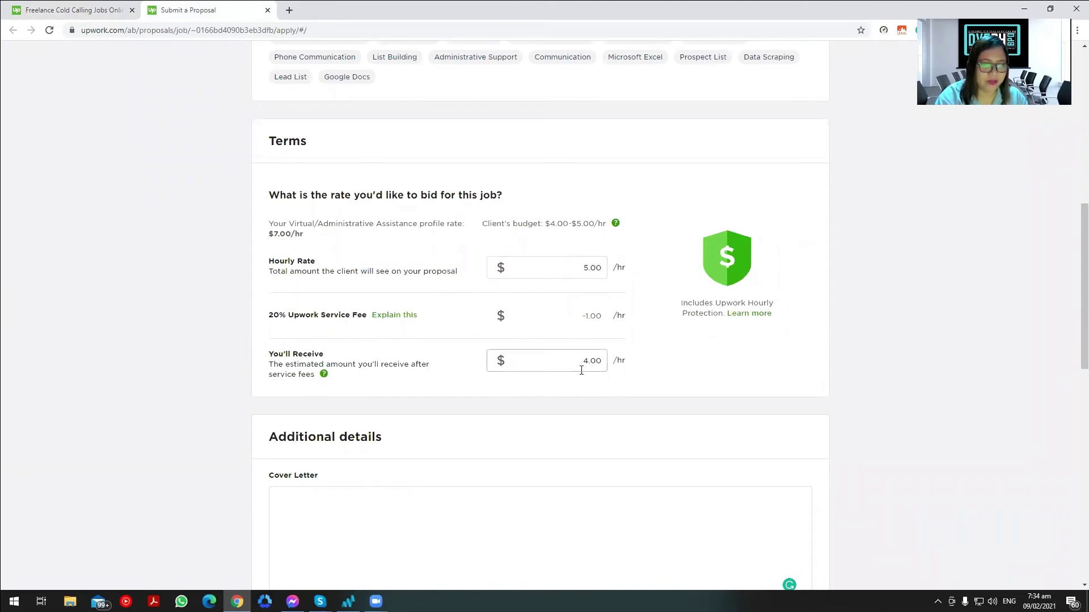
# Begin the cover letter with a short self-introduction and "I am expressing my interest in the job position a virtual assistant.".
pyautogui.scroll(-2, 469, 462)
pyautogui.click(402, 418)
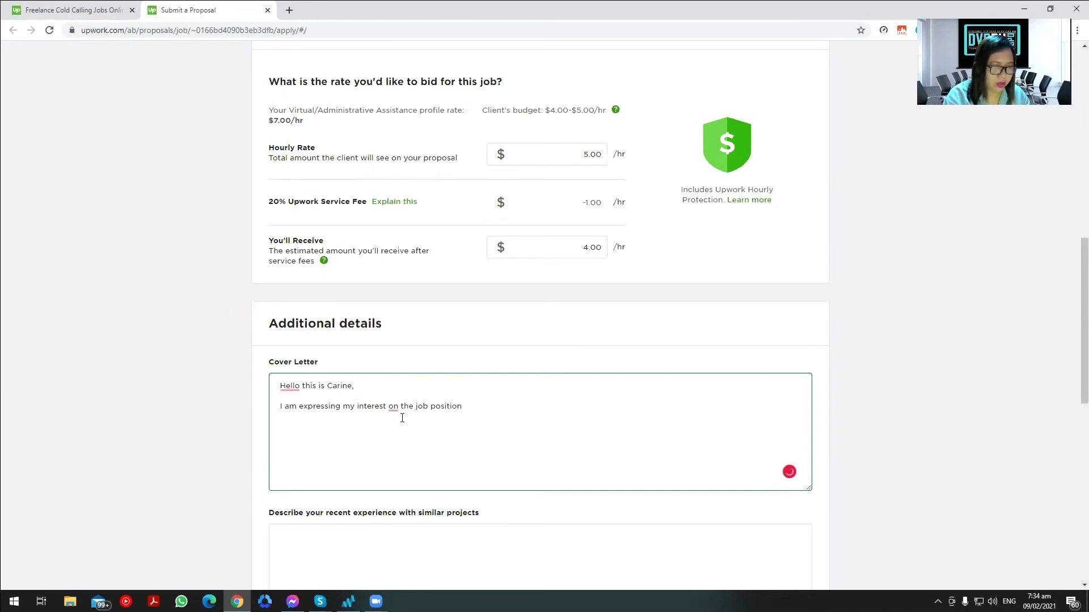
pyautogui.moveTo(395, 411)
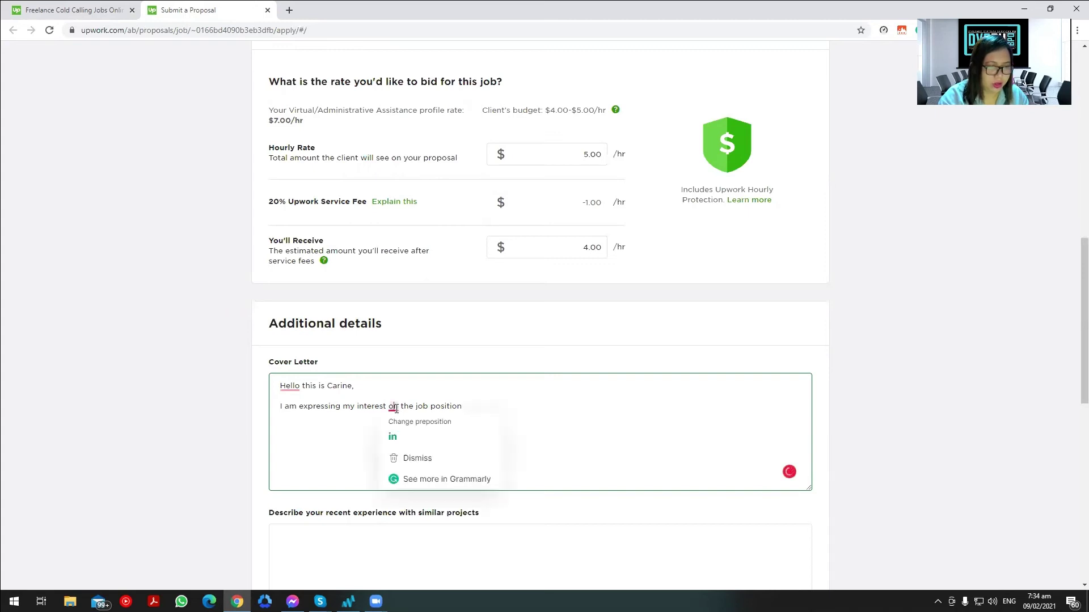
pyautogui.click(400, 433)
pyautogui.scroll(3, 488, 402)
pyautogui.scroll(8, 488, 402)
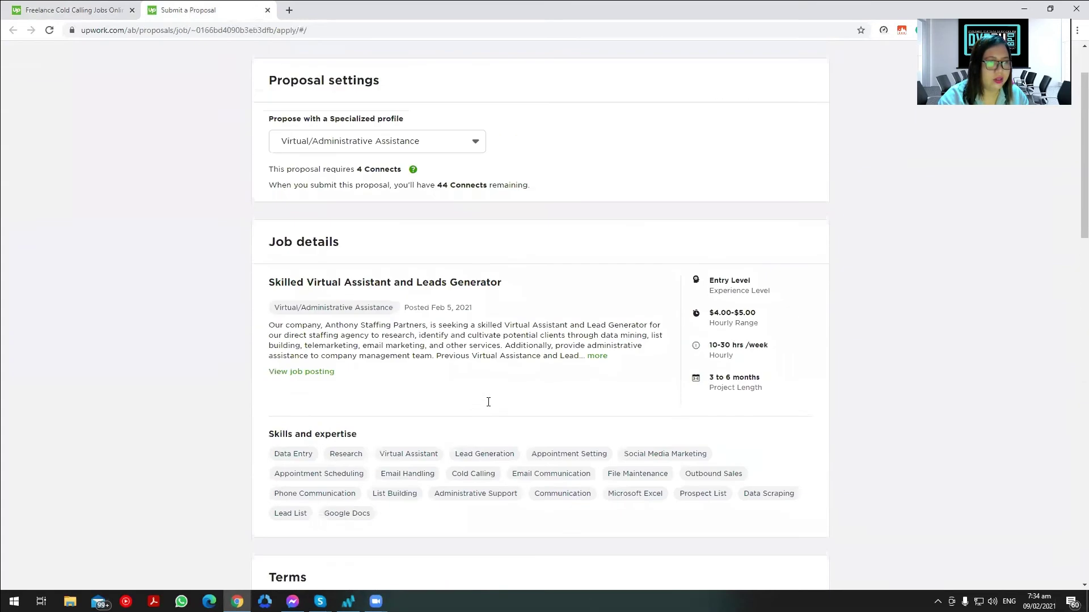
pyautogui.scroll(-13, 488, 402)
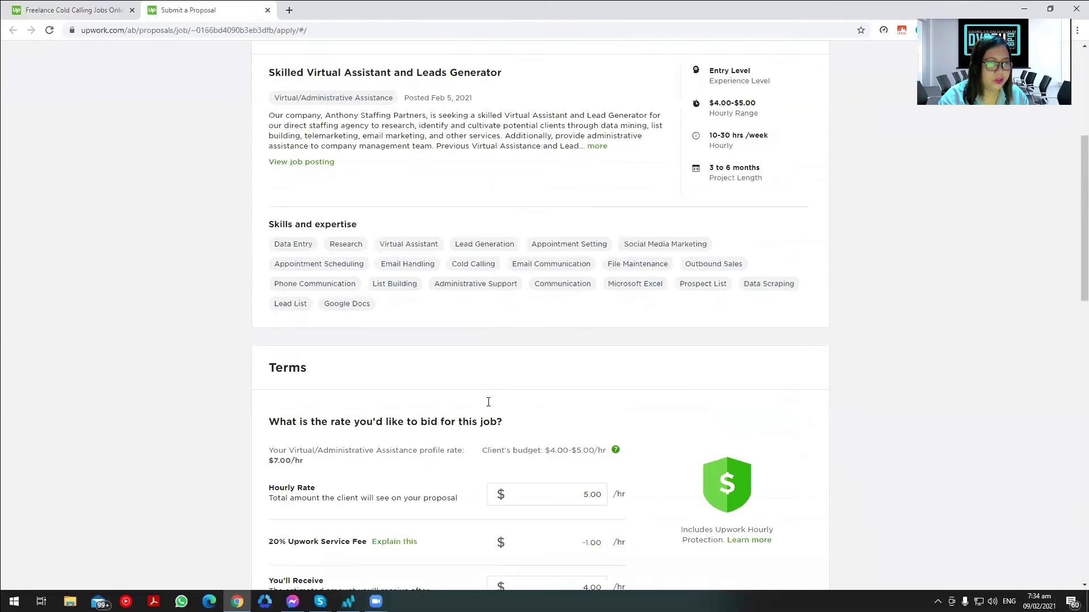
pyautogui.write('a virtual assistant')
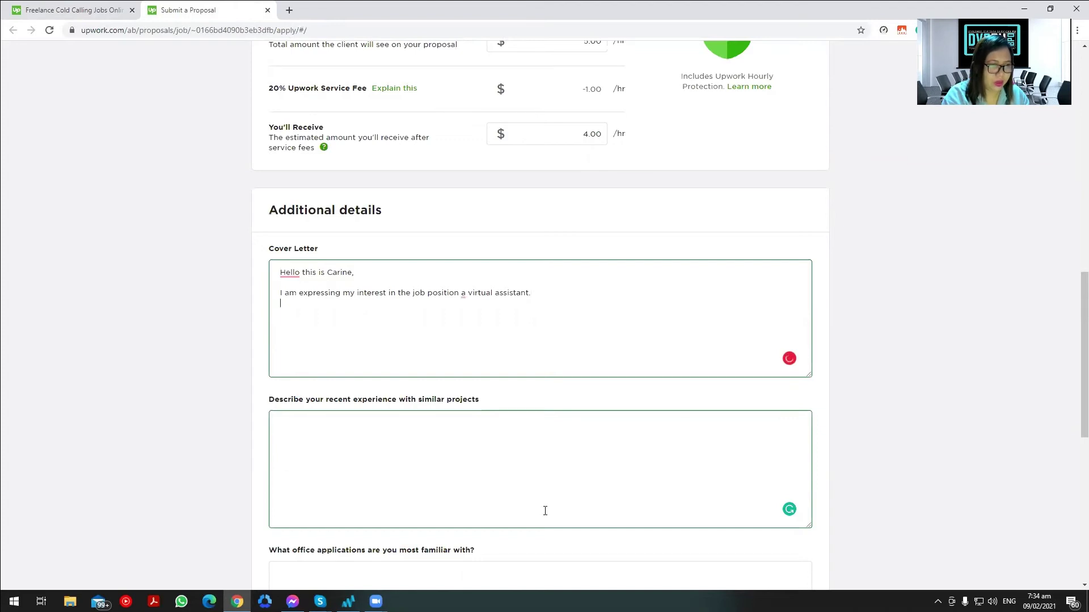
pyautogui.write('.')
# Add "I have work experience as a cold calling specialist and real estate social media manager." and correct the position phrase to "of a virtual assistant".
pyautogui.press('Return')
pyautogui.write('I ahm')
pyautogui.press('BackSpace')
pyautogui.write('e work')
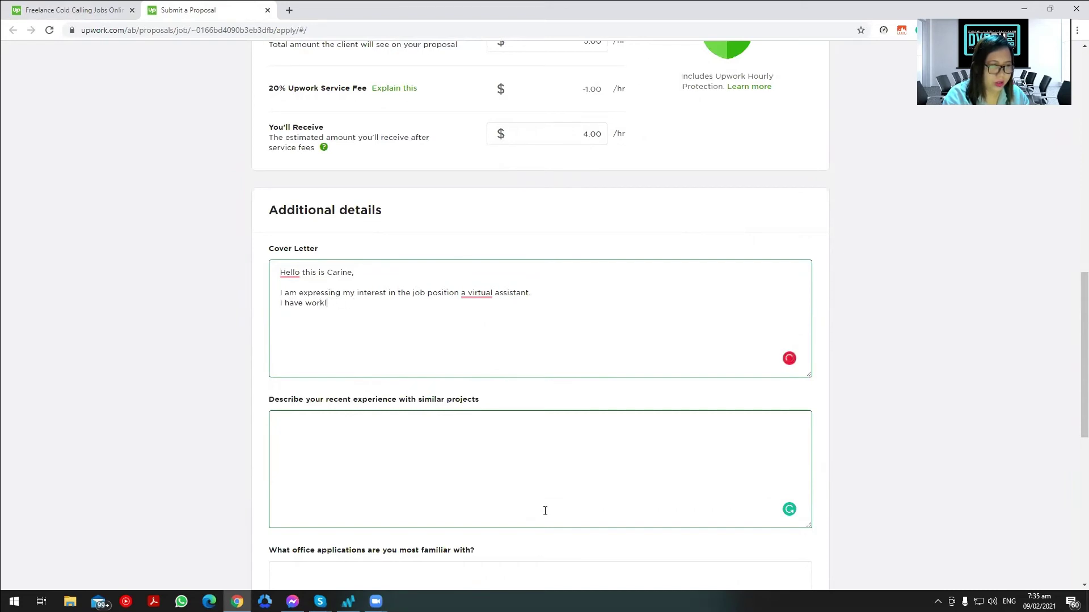
pyautogui.write(' experiemnce')
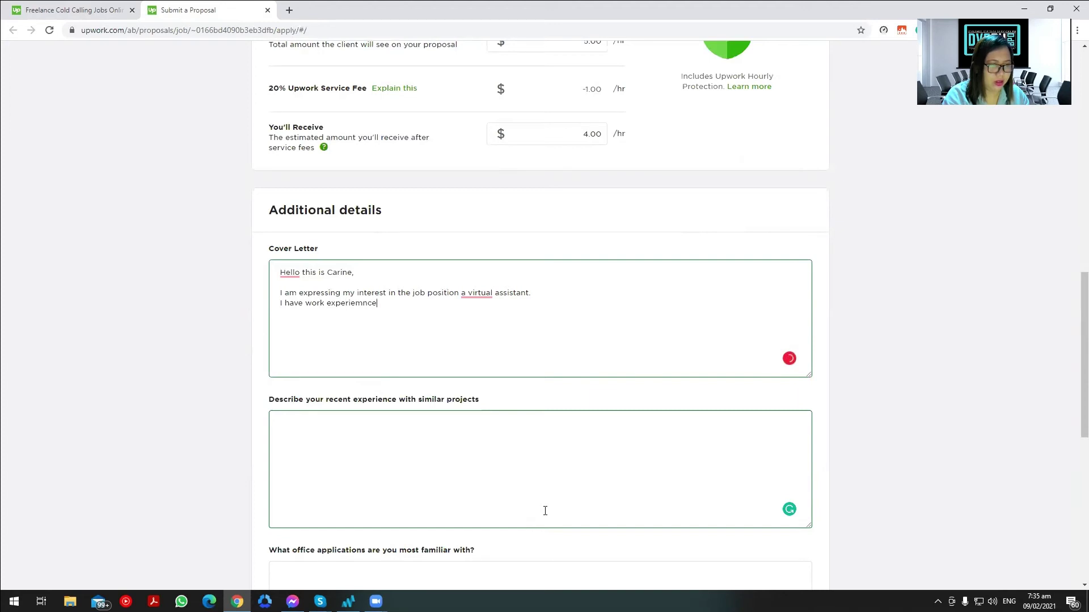
pyautogui.write('s cold calling specialist and real estate')
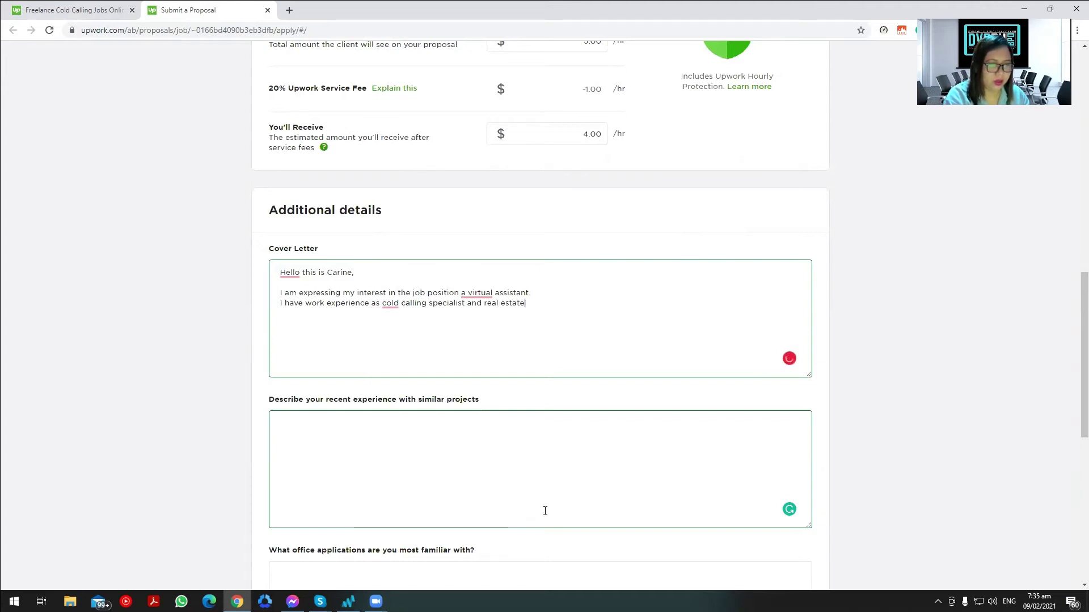
pyautogui.write(' social media manager')
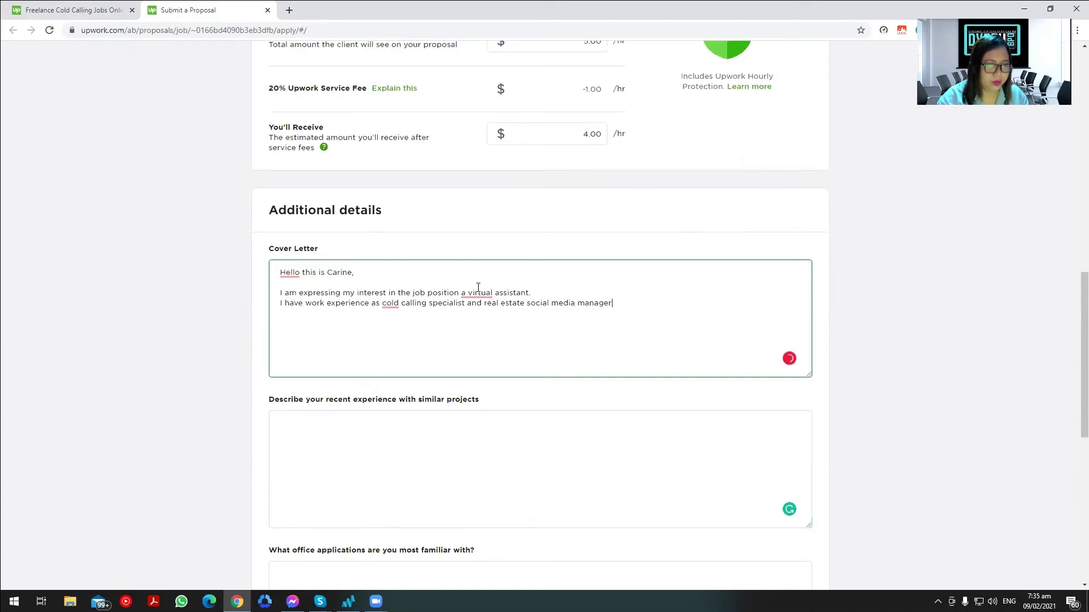
pyautogui.moveTo(479, 294)
pyautogui.click(485, 321)
pyautogui.moveTo(390, 306)
pyautogui.click(404, 332)
pyautogui.moveTo(498, 297)
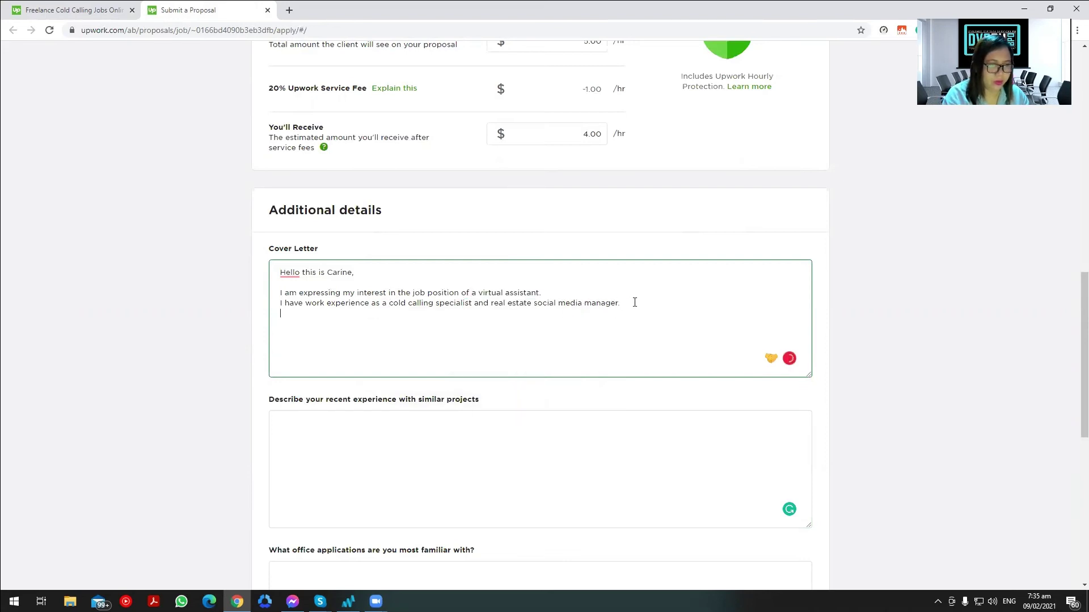
# Add "I believe I can be a good asset in your business" and explain that the provided leads helped a previous client close 6 properties last 2020.
pyautogui.press('Return')
pyautogui.write('I believe I can ')
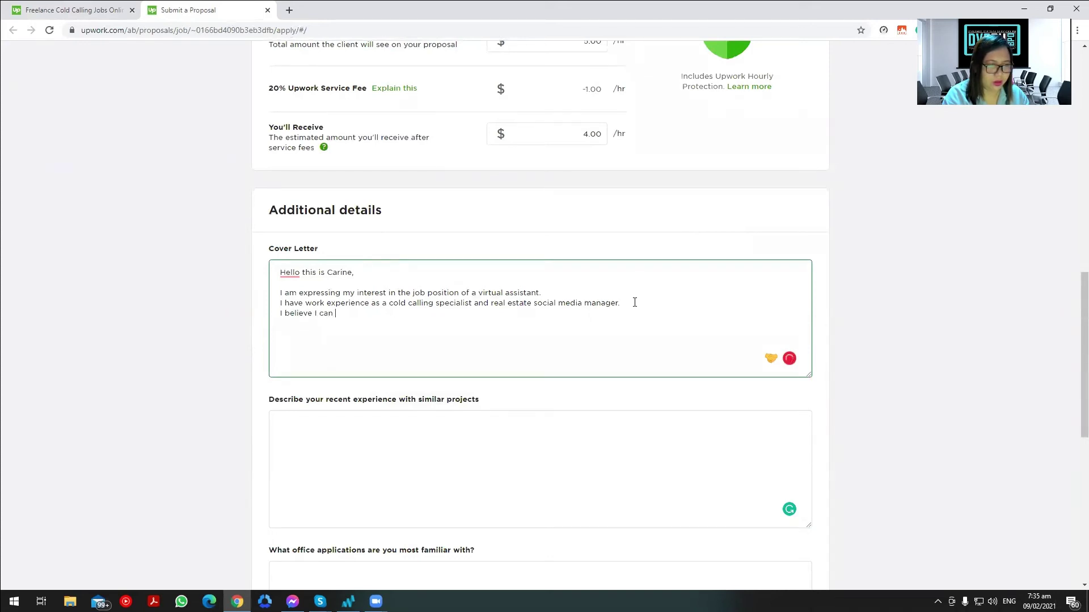
pyautogui.write('be a goo')
pyautogui.press('BackSpace')
pyautogui.press('BackSpace')
pyautogui.write('ion o')
pyautogui.press('BackSpace')
pyautogui.press('BackSpace')
pyautogui.press('BackSpace')
pyautogui.write('ood asset in your business because through the leads I provided I w')
pyautogui.press('BackSpace')
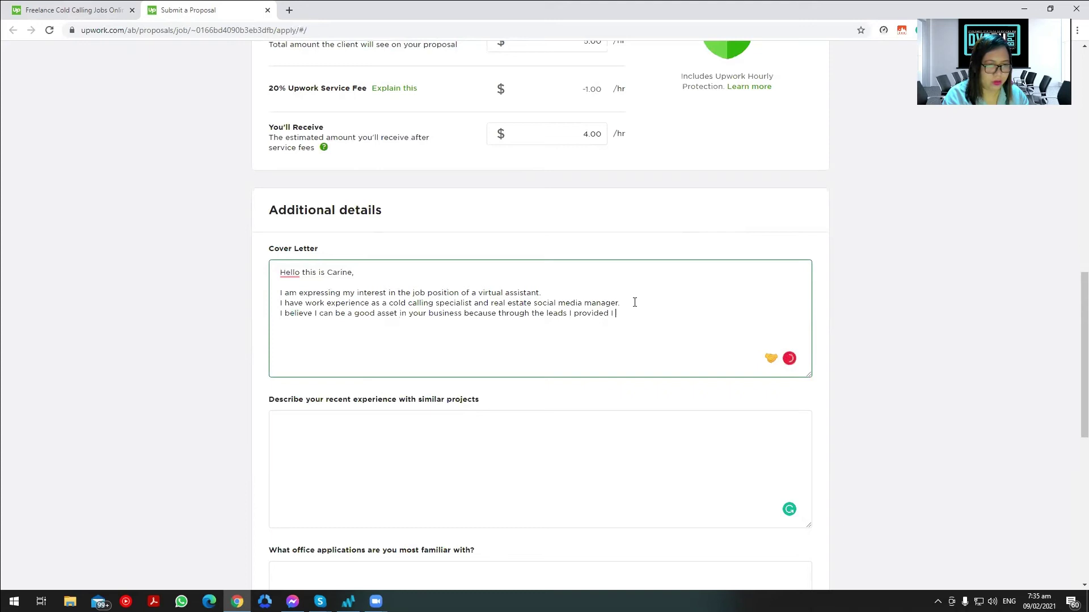
pyautogui.write('y previiou')
pyautogui.press('BackSpace')
pyautogui.press('BackSpace')
pyautogui.write('ugh the leads I provided my previous client able to close 6 properties lasty')
pyautogui.press('BackSpace')
pyautogui.write('2020.')
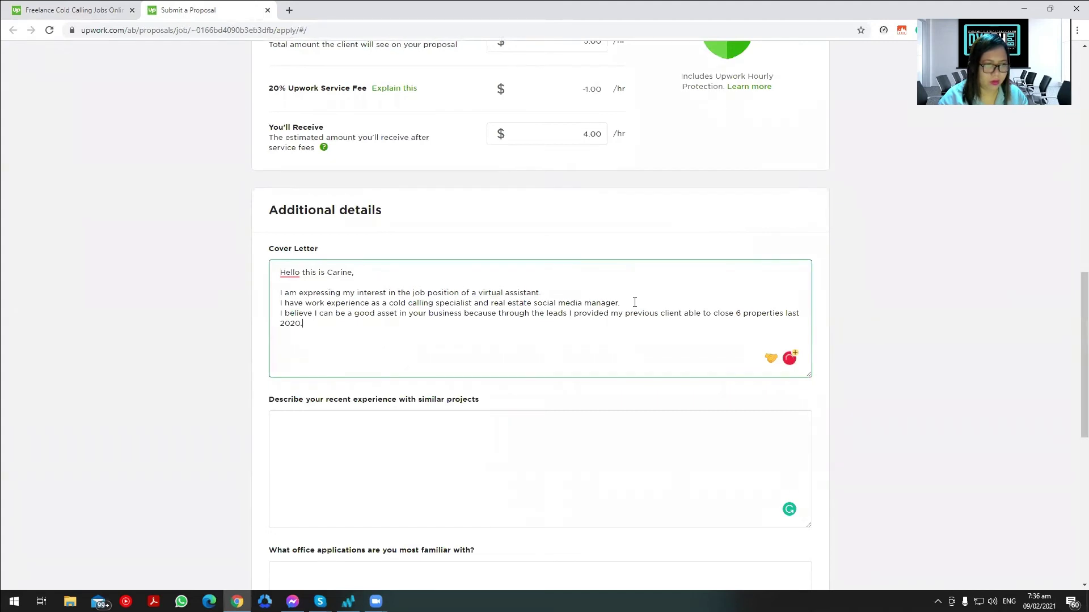
# Add a comma after "Hello" and close with "If you are interested to get to know more about me, please invite me for an interview." and "Thank you.".
pyautogui.click(280, 273)
pyautogui.click(291, 301)
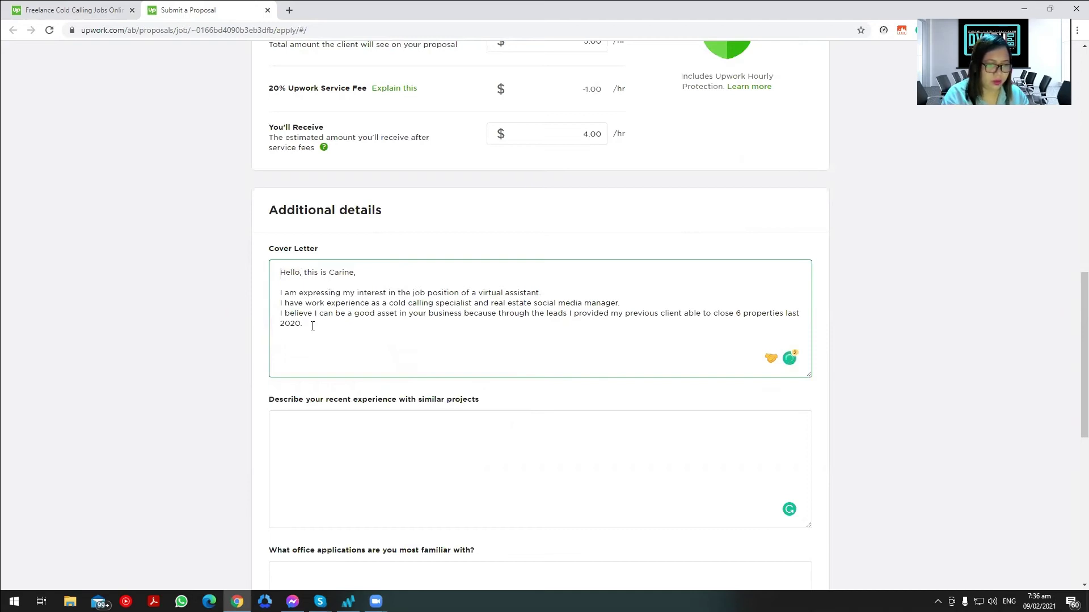
pyautogui.write('ou are inter')
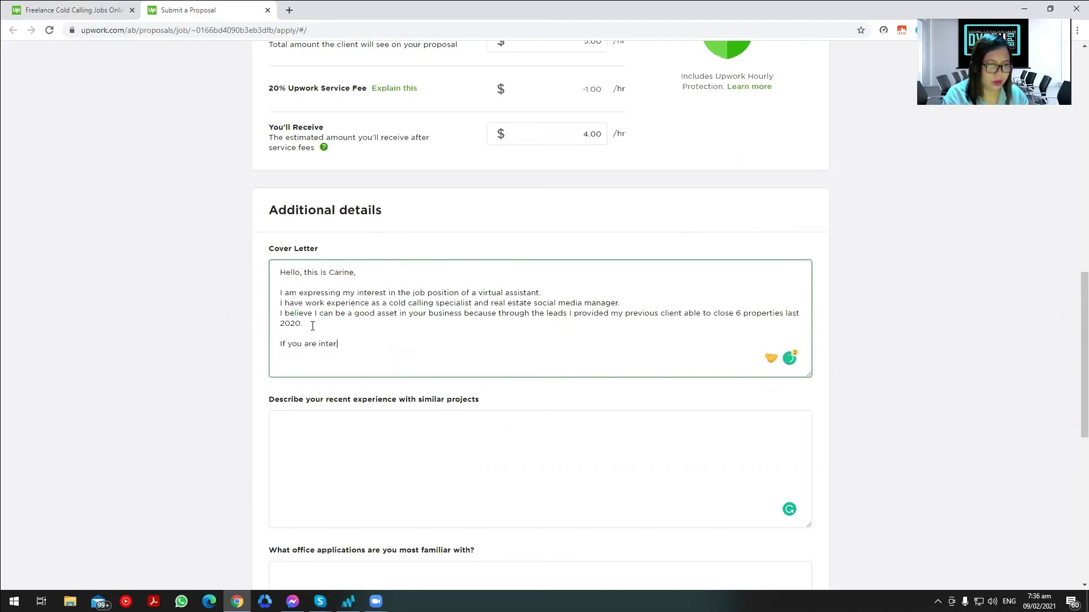
pyautogui.write('ested to')
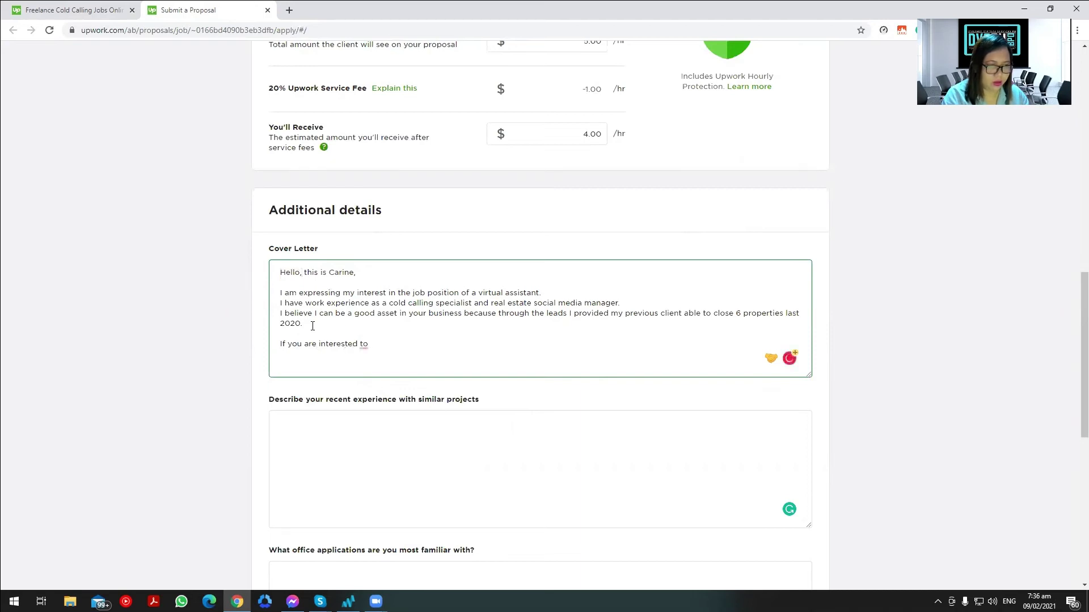
pyautogui.write(' get to know more ab')
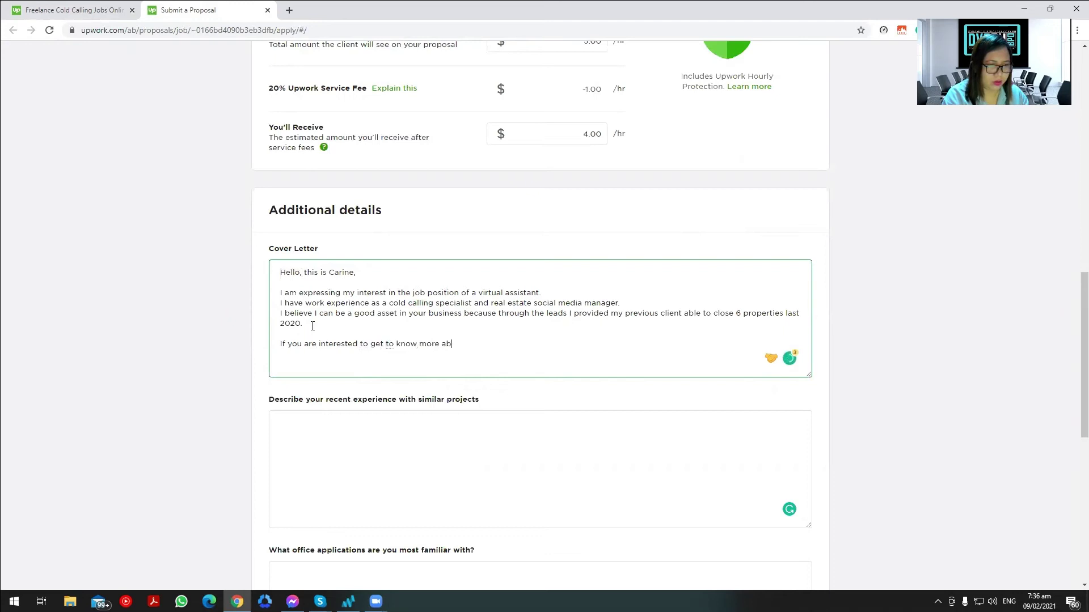
pyautogui.write('out me, please invite me in an interview.')
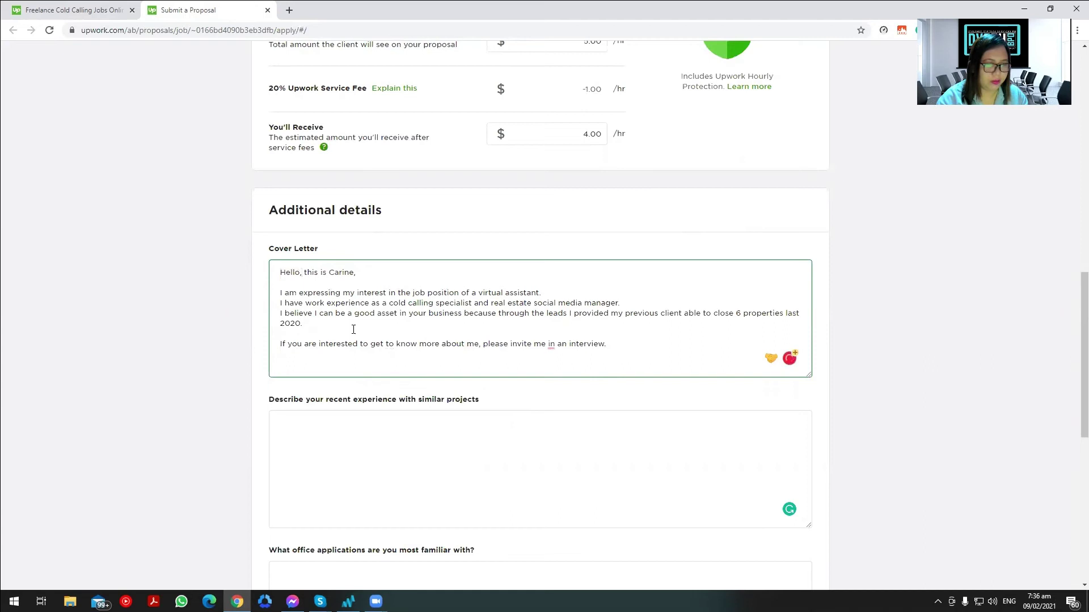
pyautogui.click(551, 346)
pyautogui.click(559, 371)
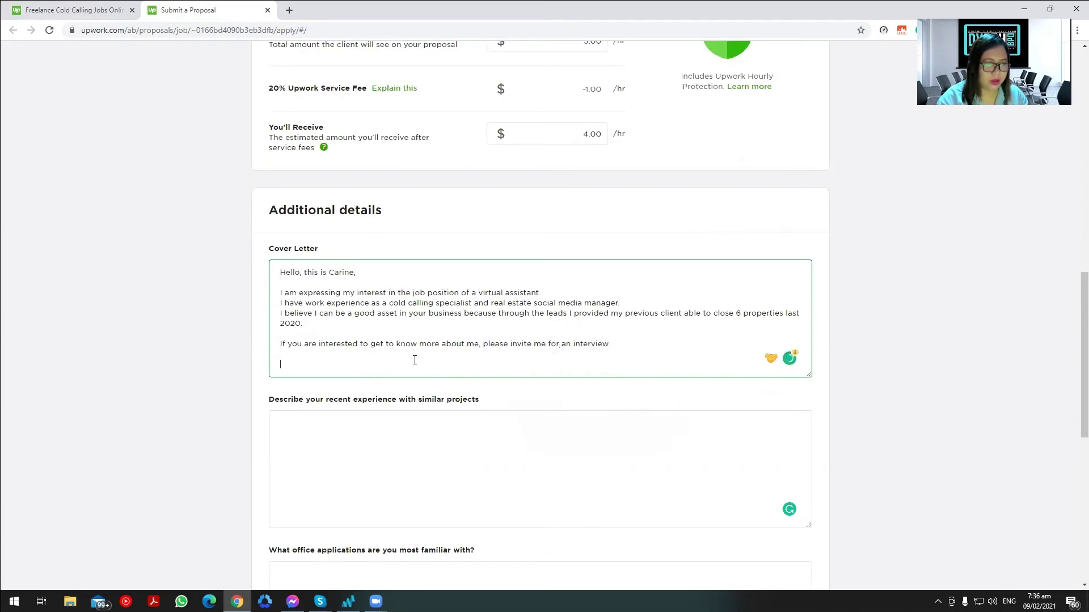
pyautogui.write('Thank you.')
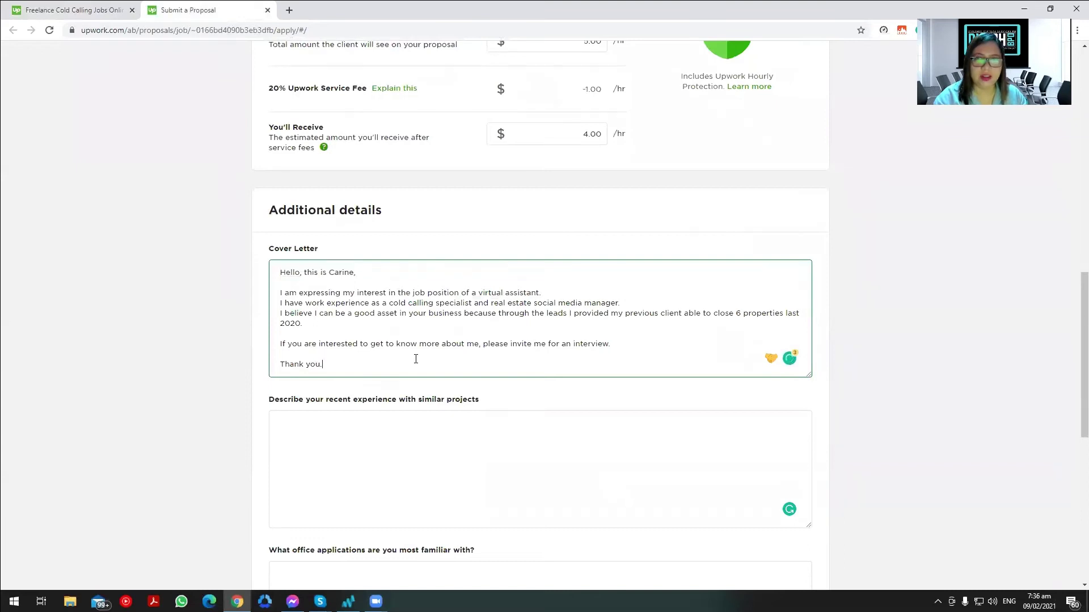
# Answer the question about recent similar projects with the lines "-I work as a cold calling specialist" and "-I also manage social media account".
pyautogui.scroll(3, 603, 223)
pyautogui.scroll(-5, 451, 397)
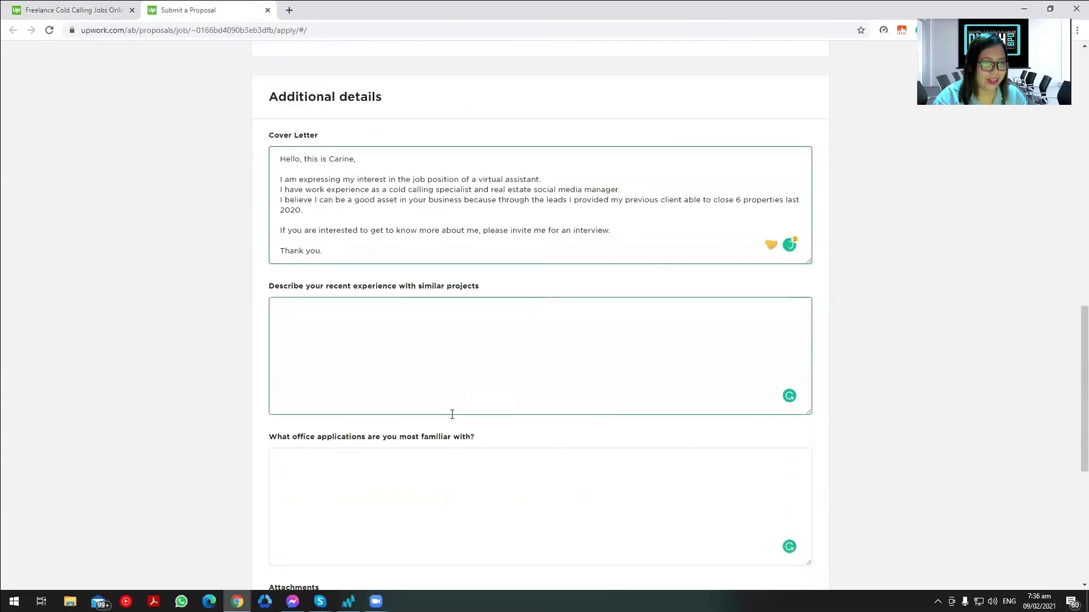
pyautogui.click(360, 340)
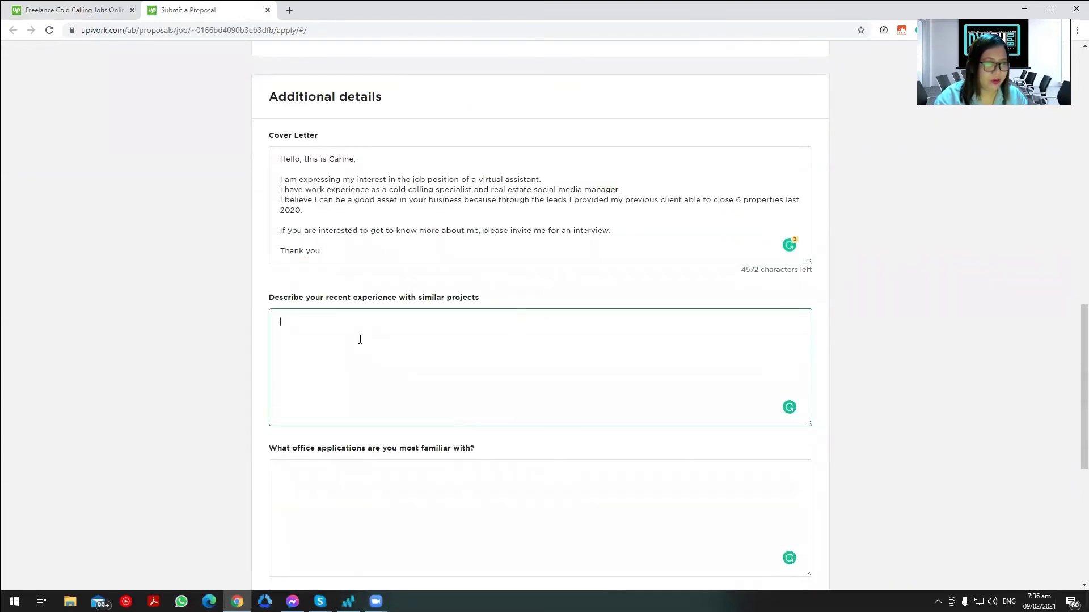
pyautogui.write('-I we')
pyautogui.write('rk as a cold calling specialist')
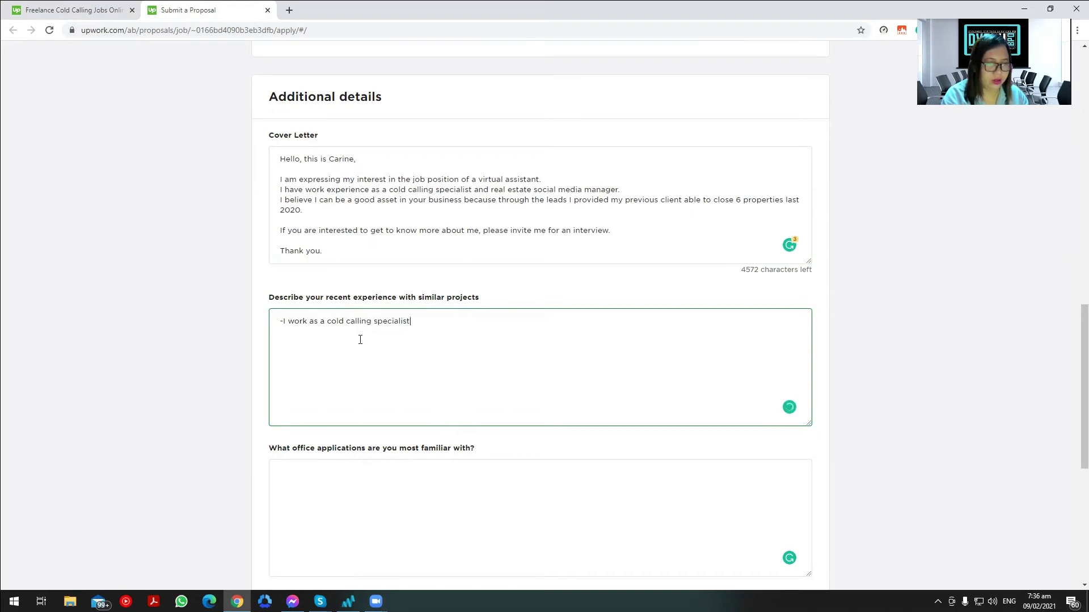
pyautogui.write(' in d')
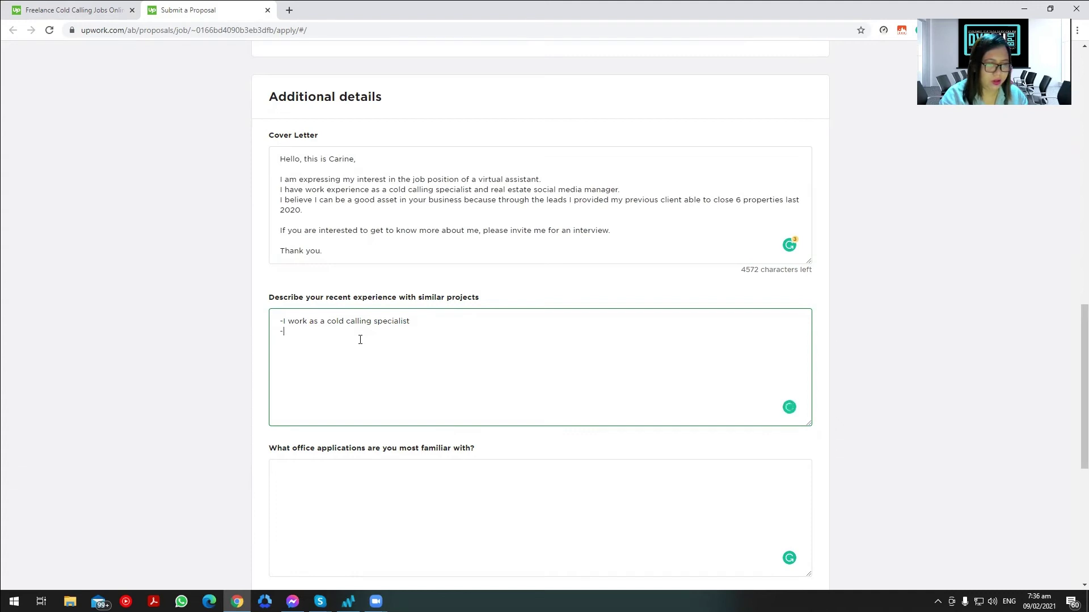
pyautogui.write(' also manage social me')
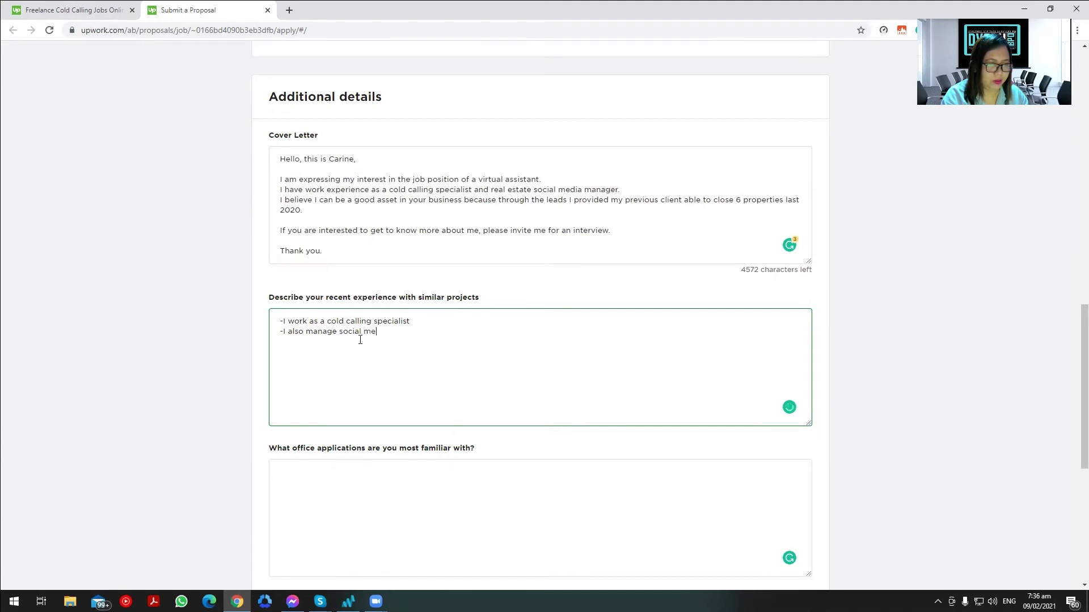
pyautogui.write('dia account')
pyautogui.press('BackSpace')
pyautogui.press('BackSpace')
pyautogui.press('BackSpace')
pyautogui.press('BackSpace')
pyautogui.press('BackSpace')
pyautogui.write('o')
pyautogui.press('BackSpace')
pyautogui.write('coun')
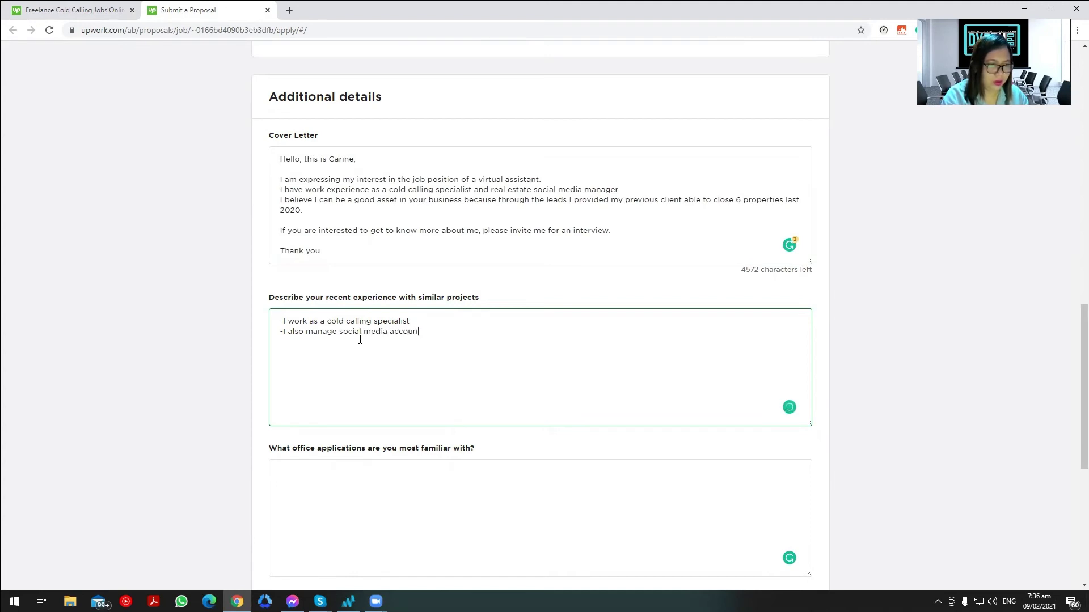
pyautogui.write('t')
# Add a third line, "-I run SMS and email campaign for real estate.", to the recent experience answer.
pyautogui.press('Return')
pyautogui.write('-I ru')
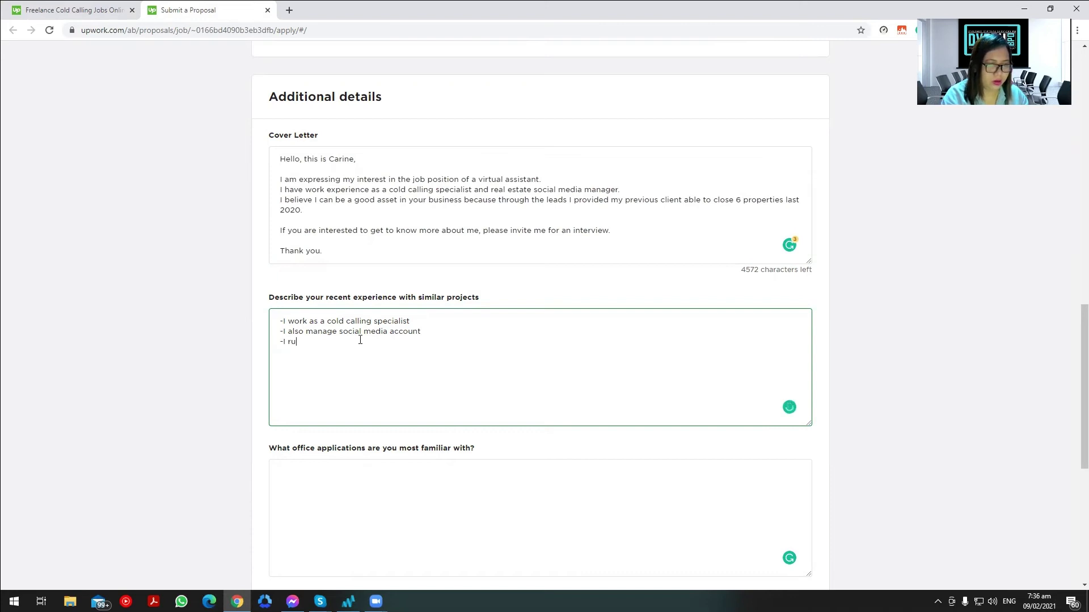
pyautogui.write('n SMS and email campaign for rea')
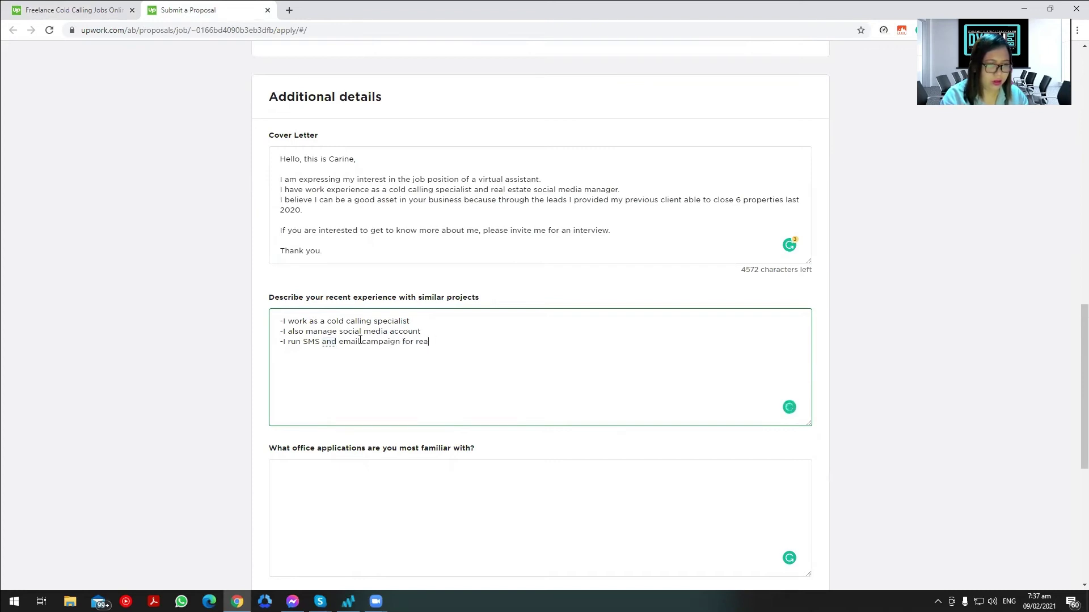
pyautogui.write('s estate.')
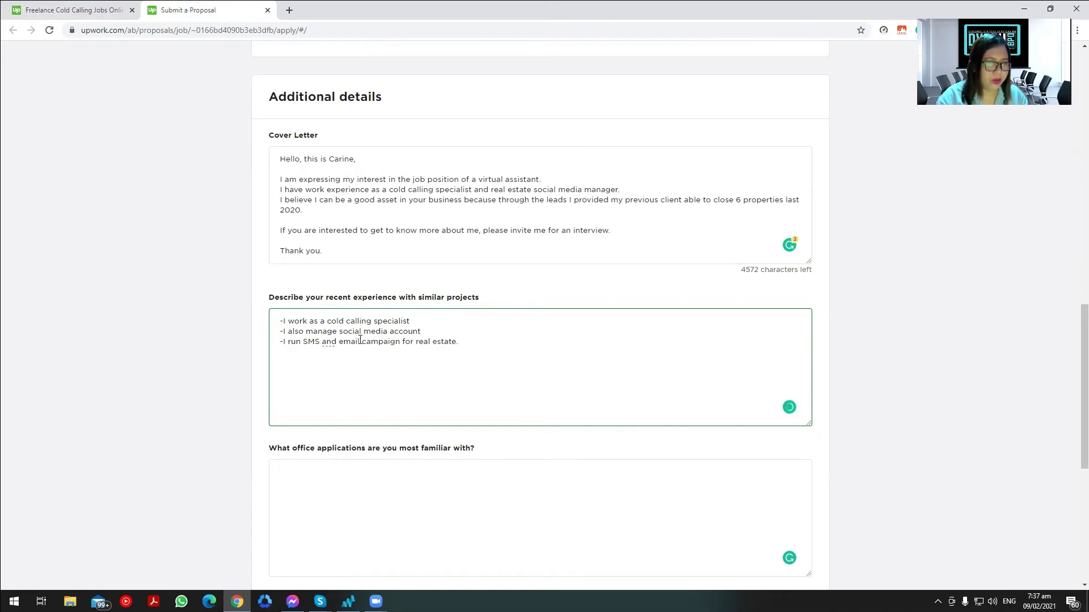
# Answer the office applications question with Mojo, Batch dialer, Google Suite and Call tools, each on its own line.
pyautogui.scroll(-5, 361, 341)
pyautogui.click(301, 193)
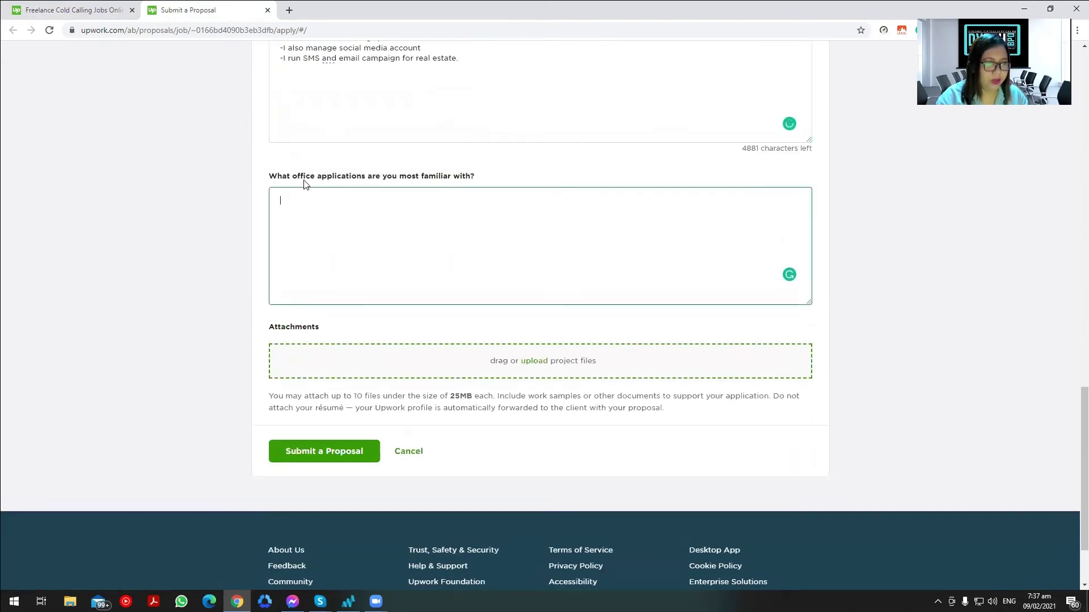
pyautogui.write('Mojo')
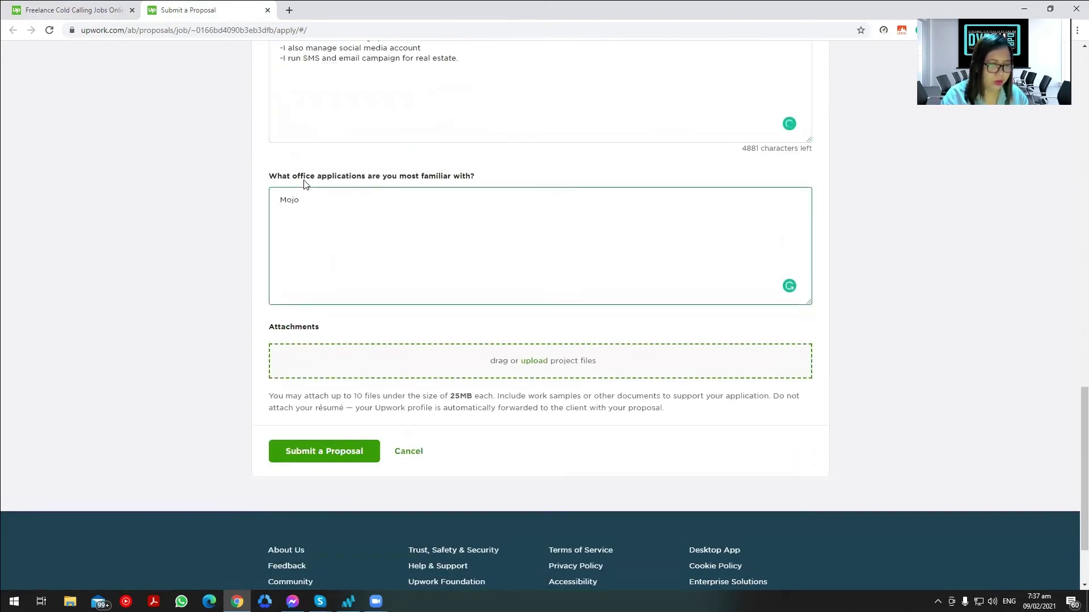
pyautogui.press('Return')
pyautogui.write('Batch')
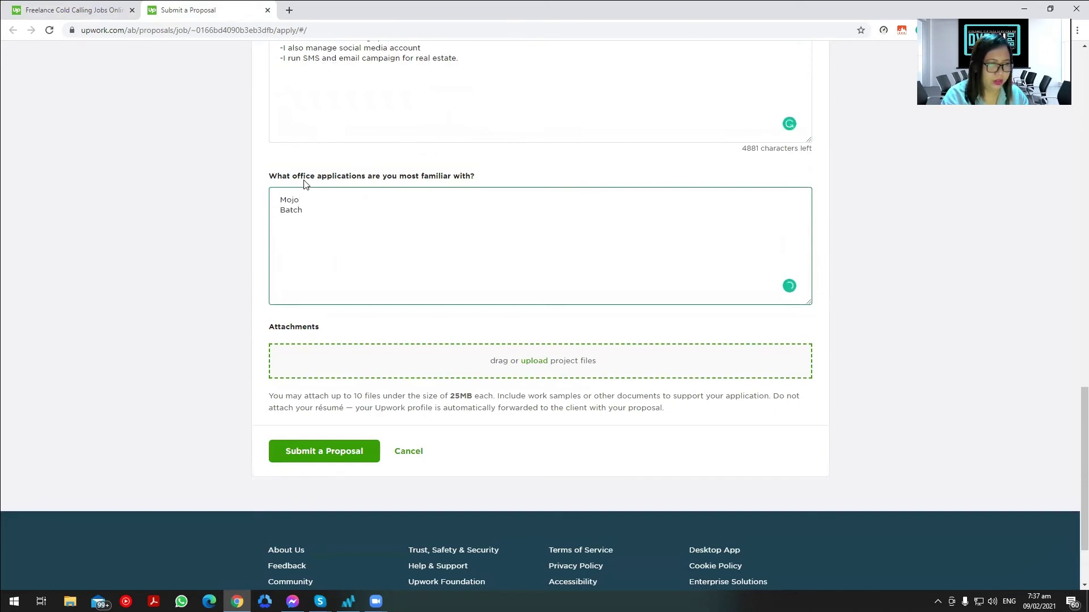
pyautogui.write(' dialer ')
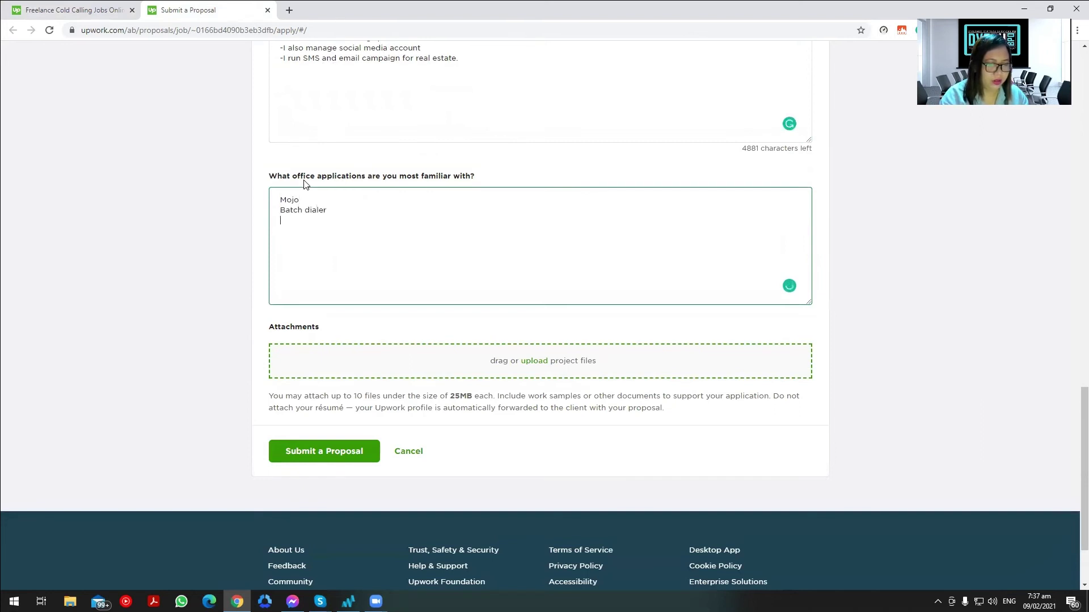
pyautogui.write('Google Suite')
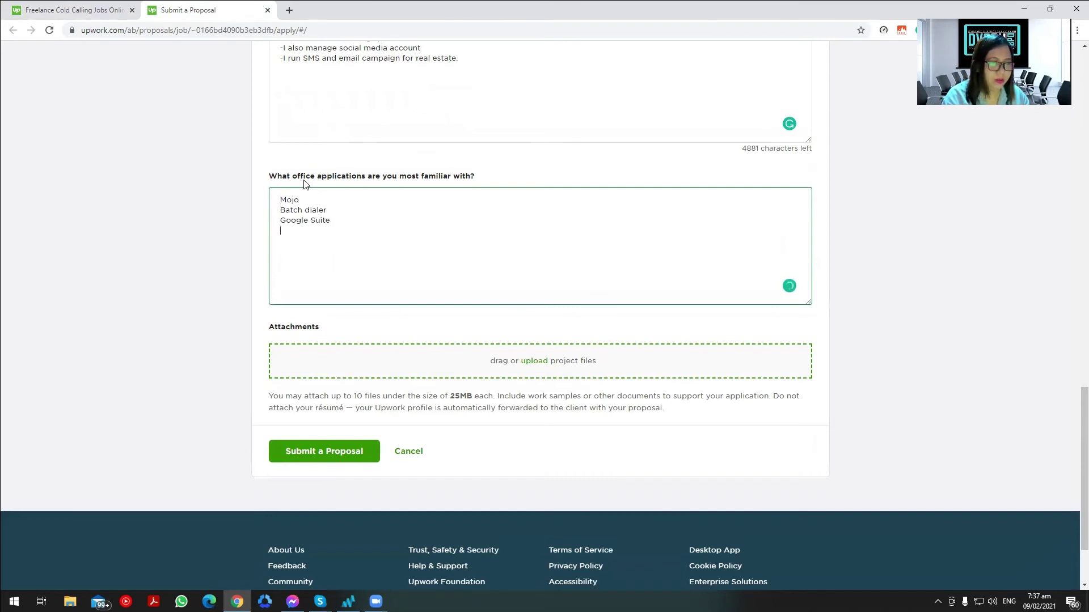
pyautogui.press('Return')
pyautogui.write('Call')
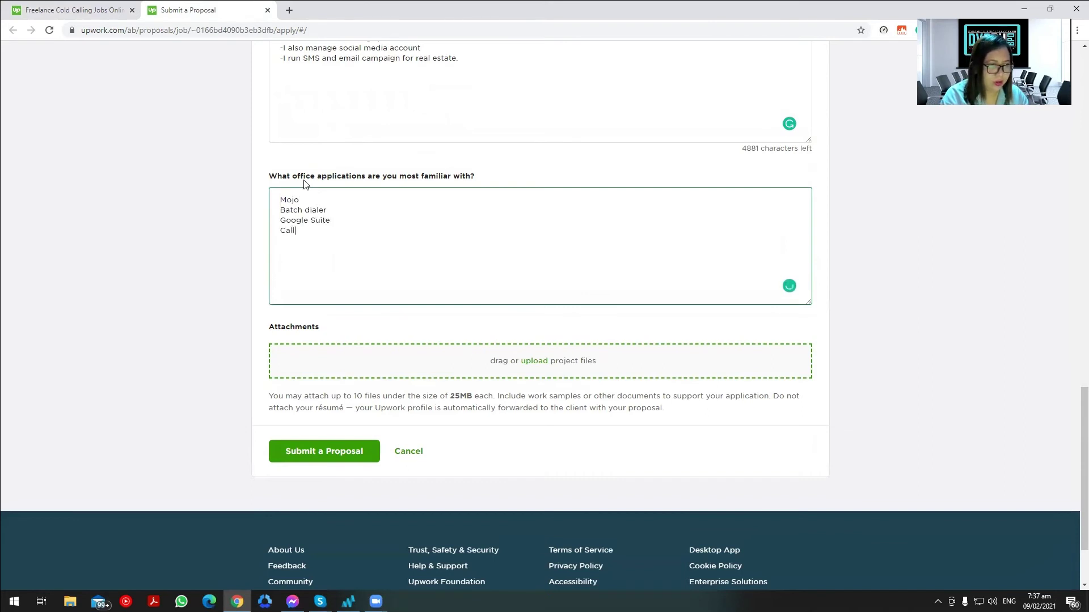
pyautogui.write(' tools ')
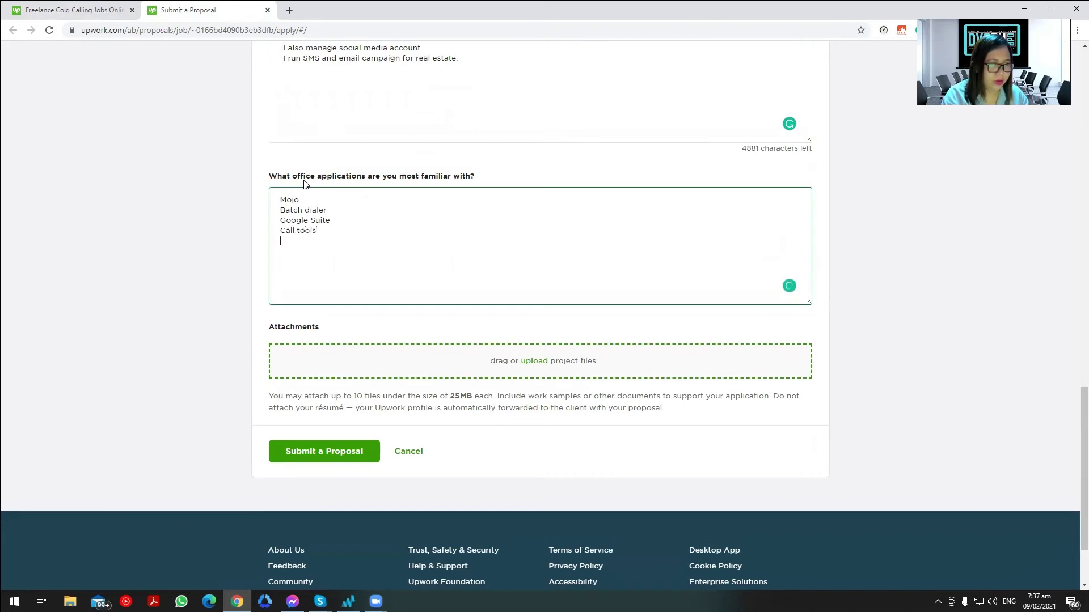
# Add Xencall, Podio, Reiblackbook, Smartercontact and Reireply on separate lines to the office applications answer.
pyautogui.write('Xencall')
pyautogui.press('Return')
pyautogui.write('Podio')
pyautogui.press('Return')
pyautogui.write('Rei')
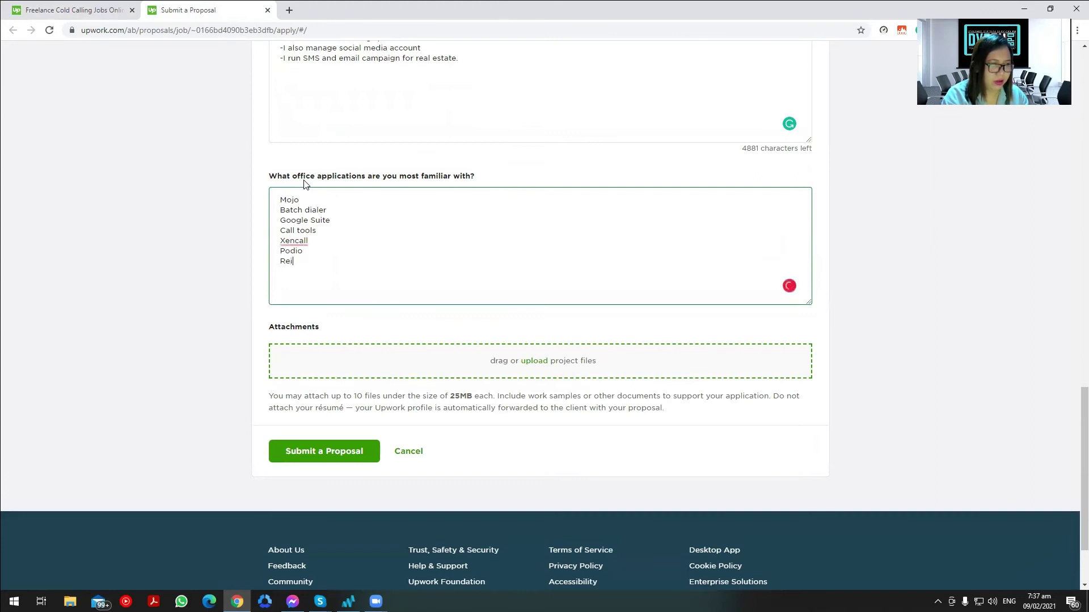
pyautogui.write('blackbook')
pyautogui.press('Return')
pyautogui.write('Smartercontact')
pyautogui.press('Return')
pyautogui.write('Reireply')
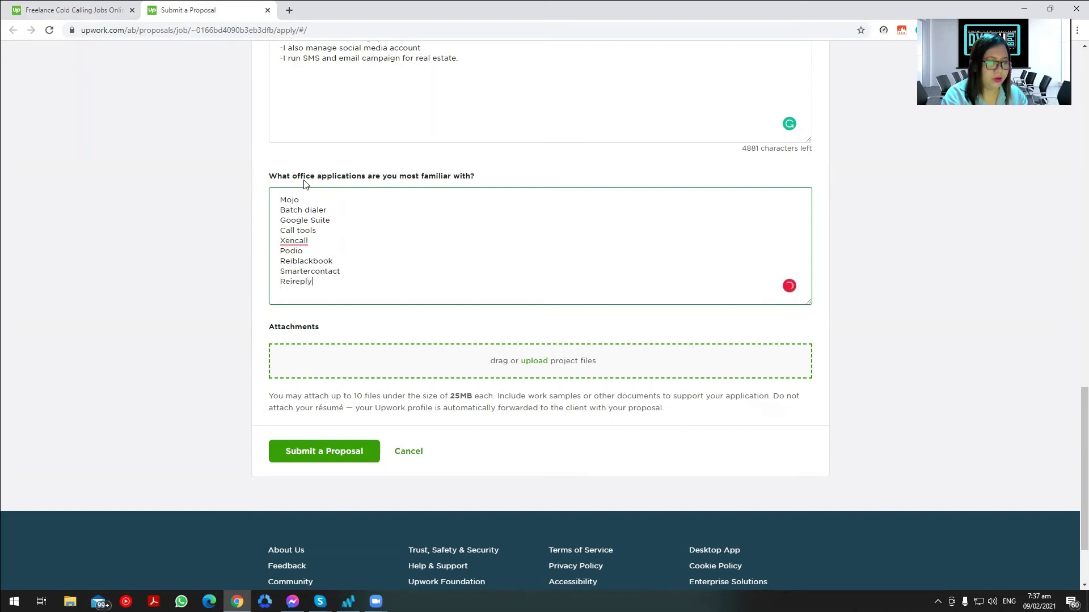
# Check the cover letter and screening answers, and submit the proposal without attachments.
pyautogui.scroll(5, 545, 367)
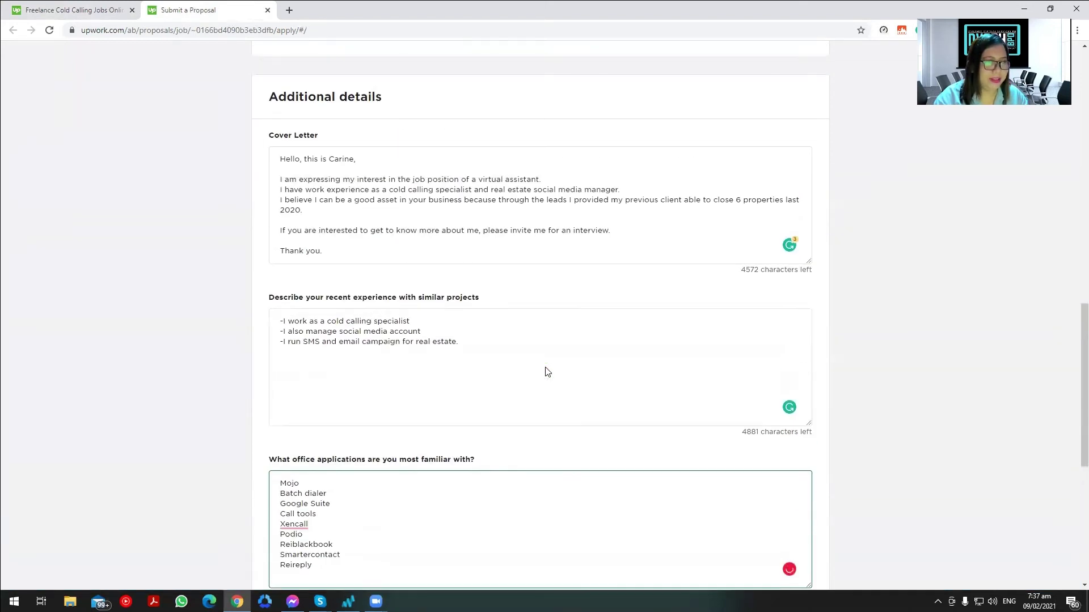
pyautogui.scroll(-5, 544, 369)
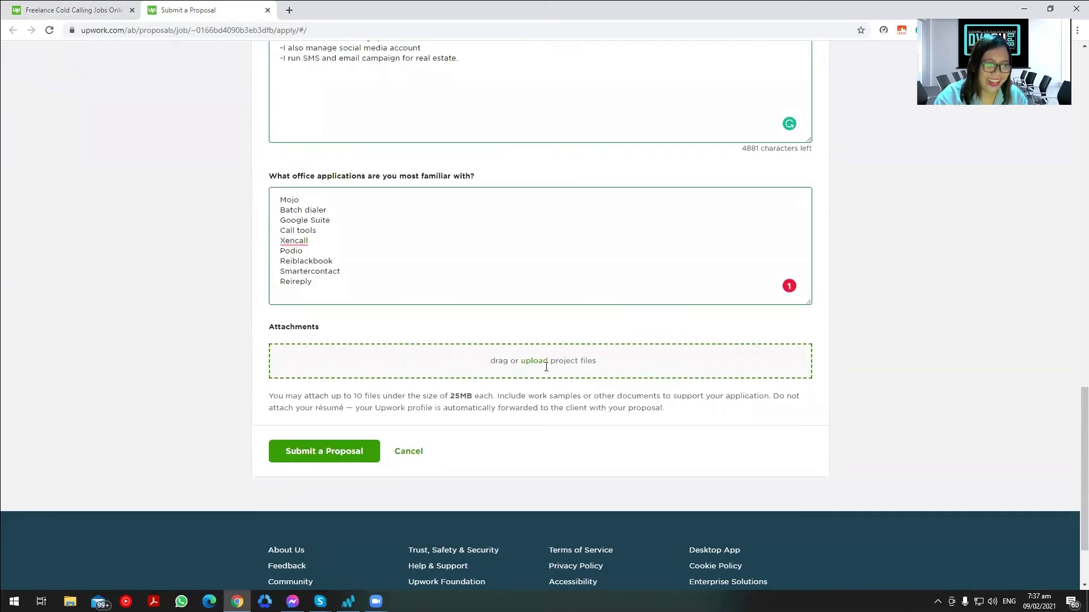
pyautogui.click(346, 464)
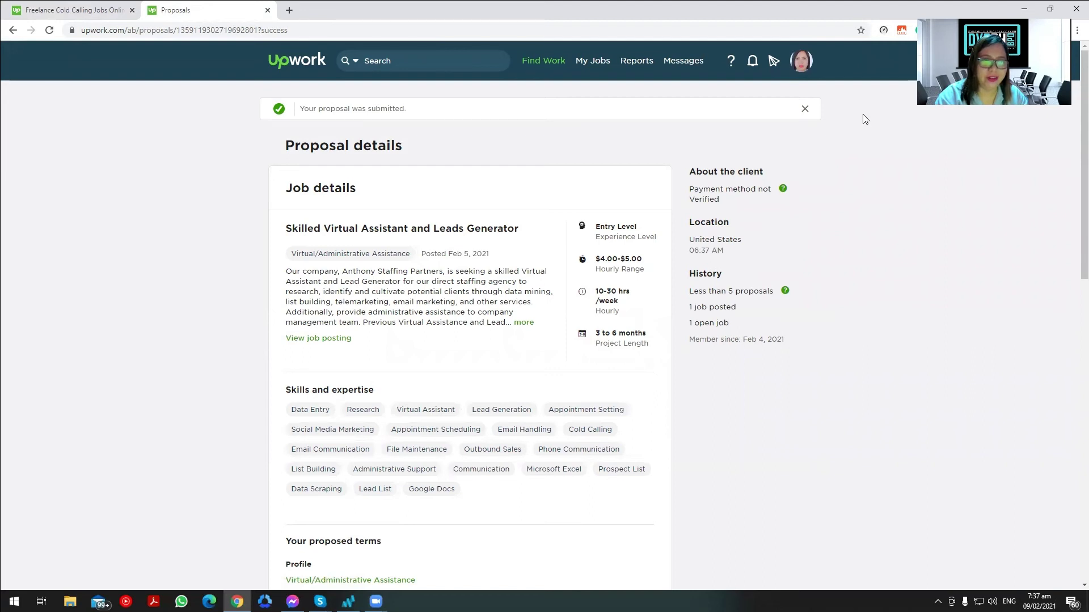
# Open My Jobs and search the jobs posted by clients for "general virtual assistant".
pyautogui.click(585, 67)
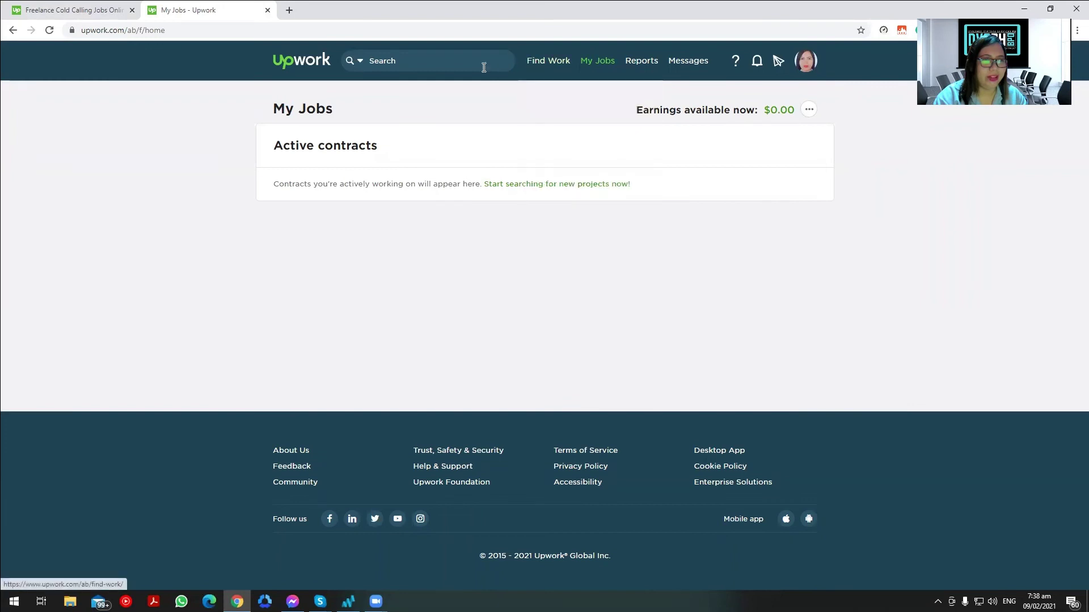
pyautogui.moveTo(589, 64)
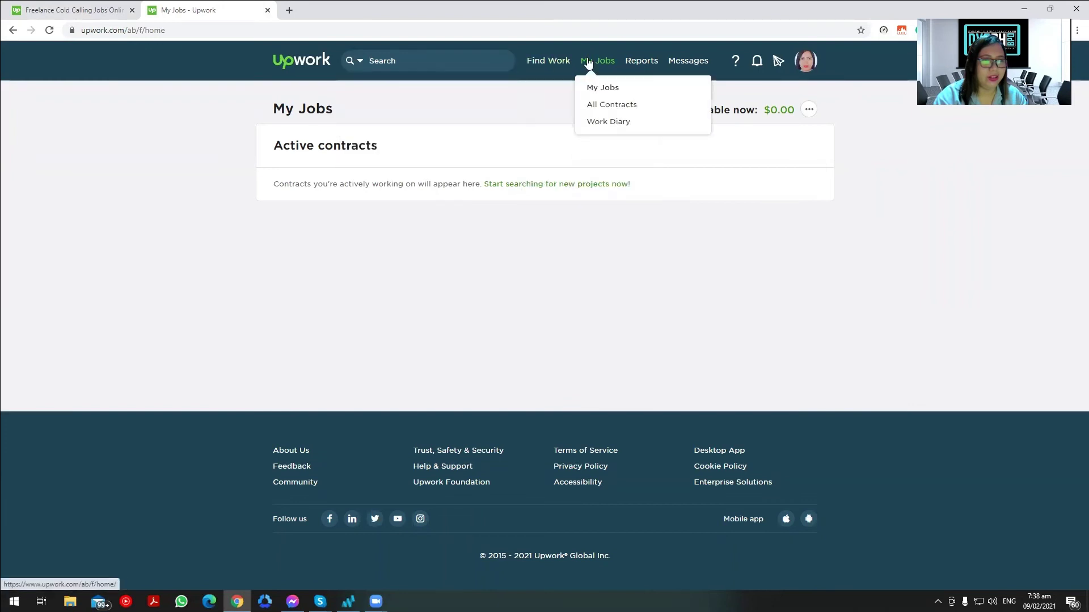
pyautogui.moveTo(445, 65)
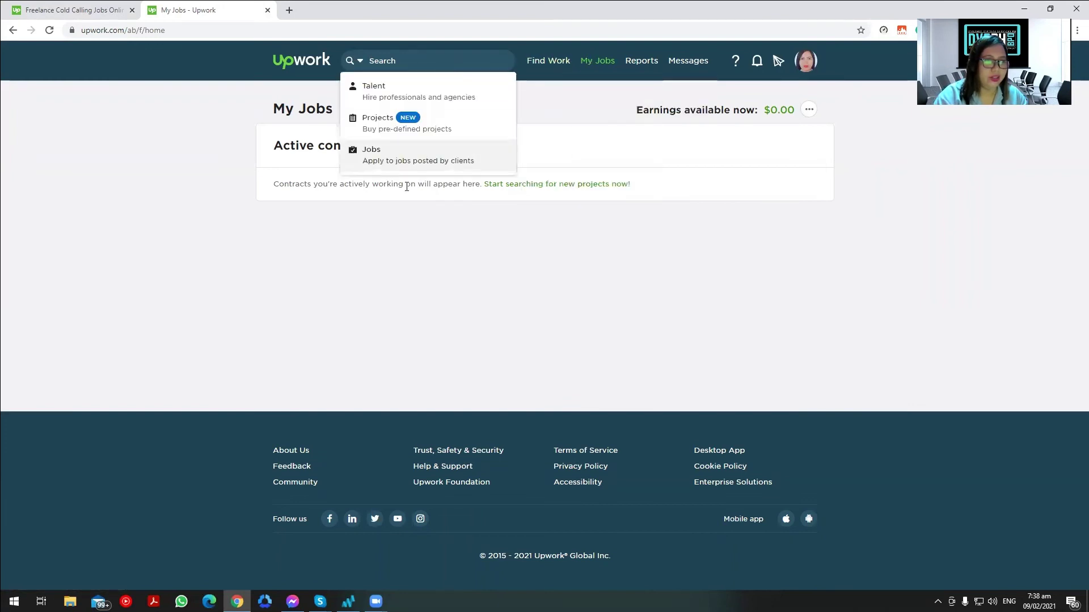
pyautogui.click(414, 161)
pyautogui.click(401, 65)
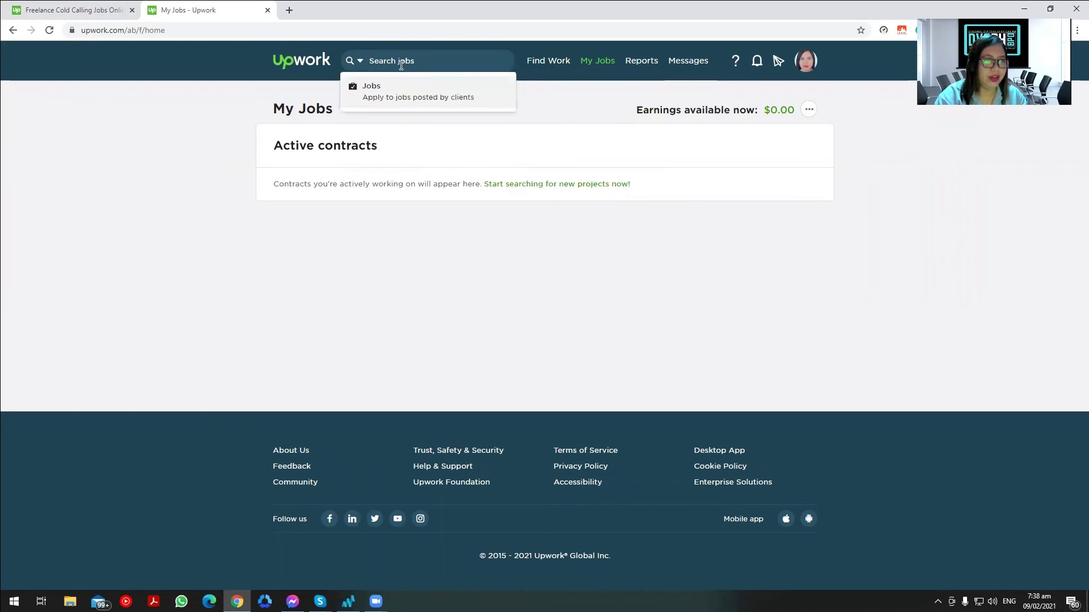
pyautogui.write('g')
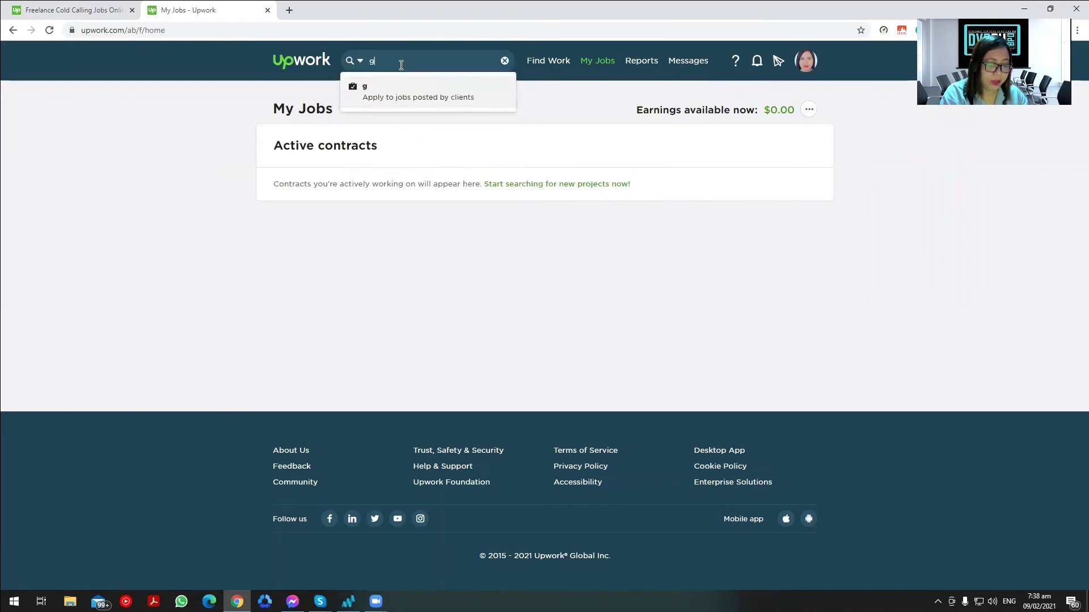
pyautogui.write('eneral virtual assistant')
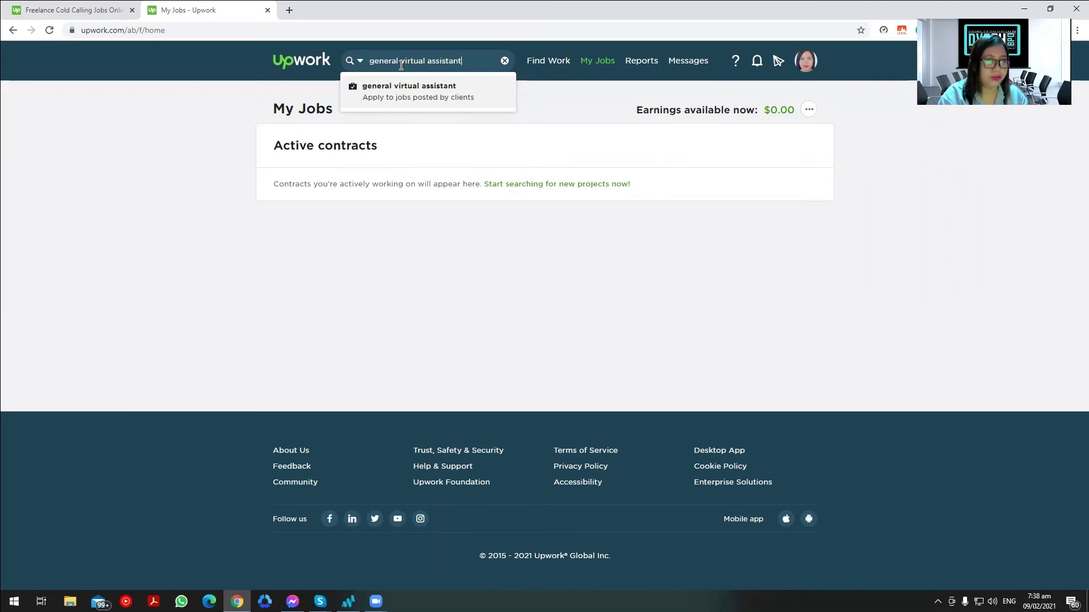
pyautogui.press('Return')
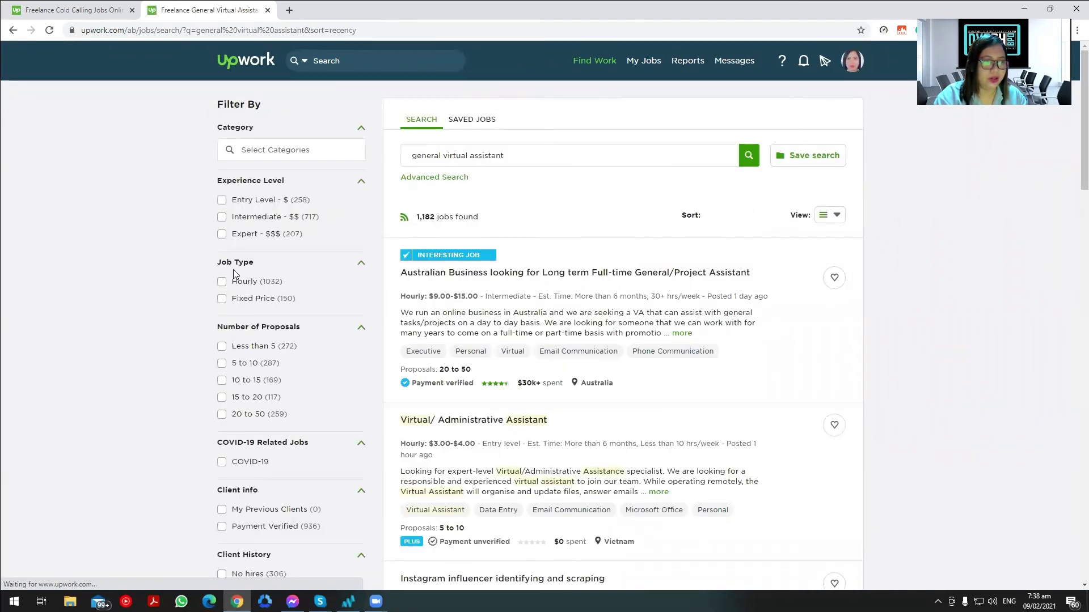
# Filter the general virtual assistant results to Entry Level and Intermediate experience with the Hourly job type.
pyautogui.click(221, 217)
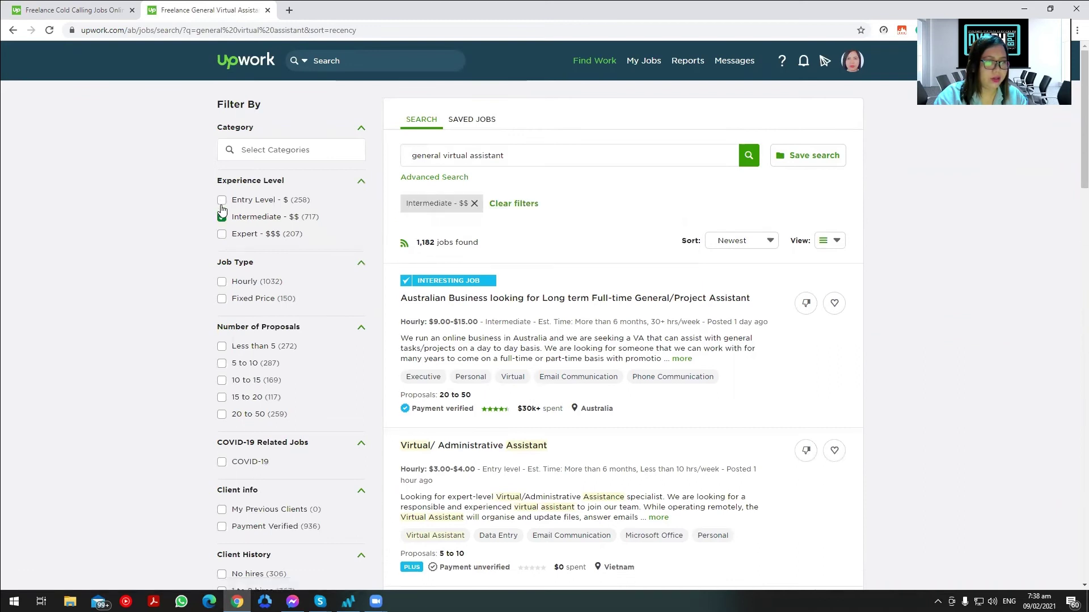
pyautogui.click(221, 200)
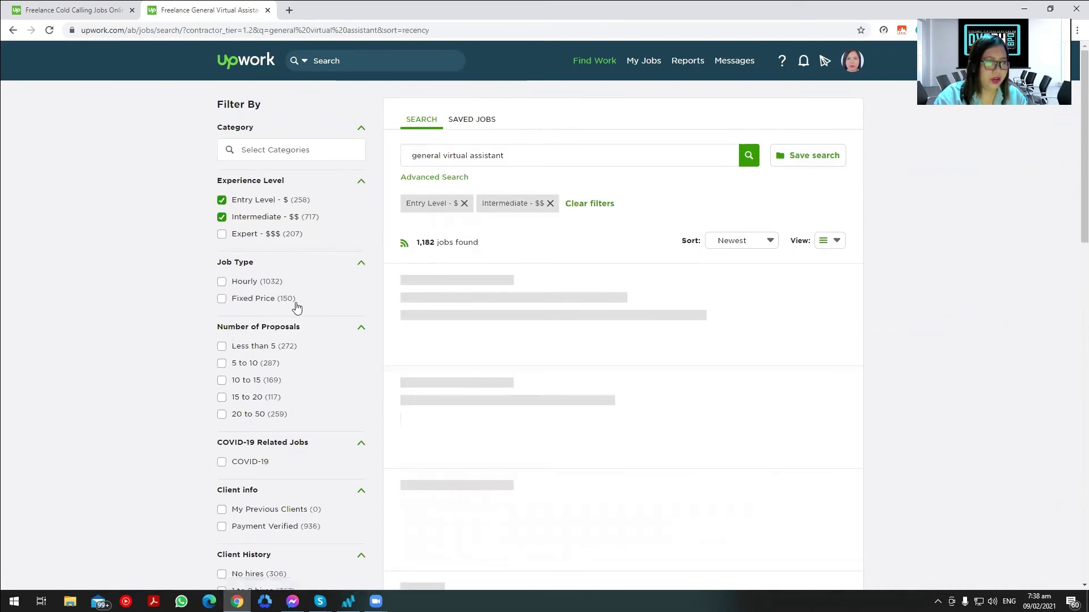
# Limit the client location filter to Australia and United Kingdom.
pyautogui.scroll(-6, 295, 306)
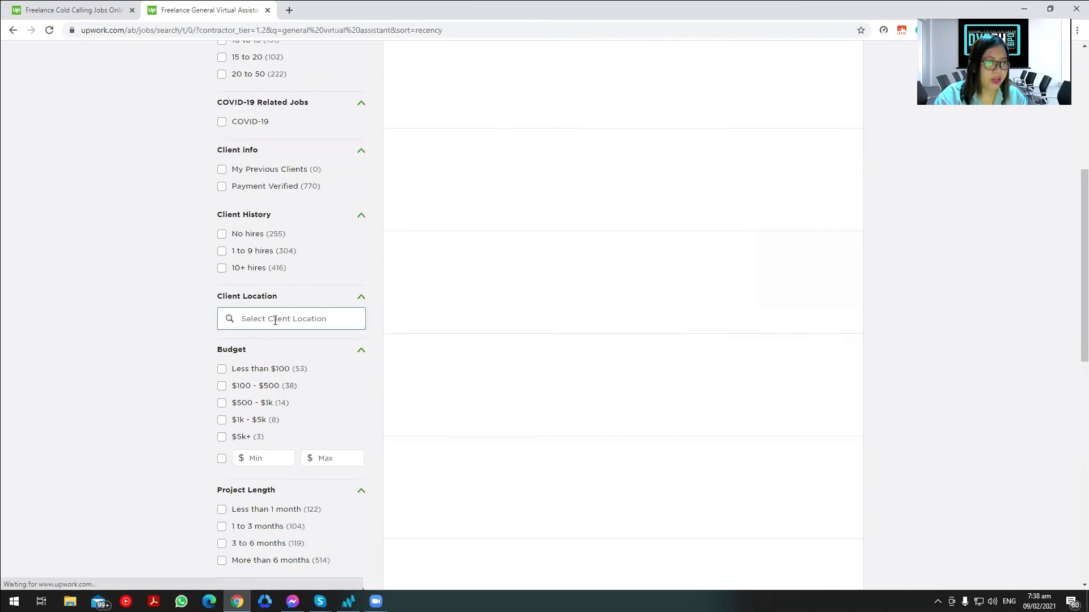
pyautogui.click(276, 320)
pyautogui.write('au')
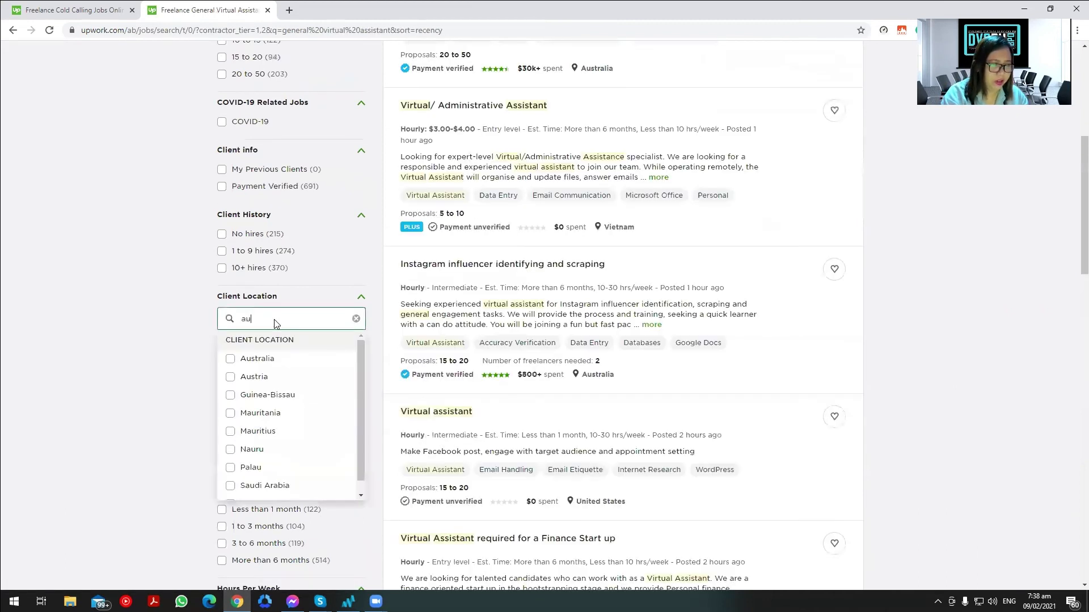
pyautogui.click(229, 360)
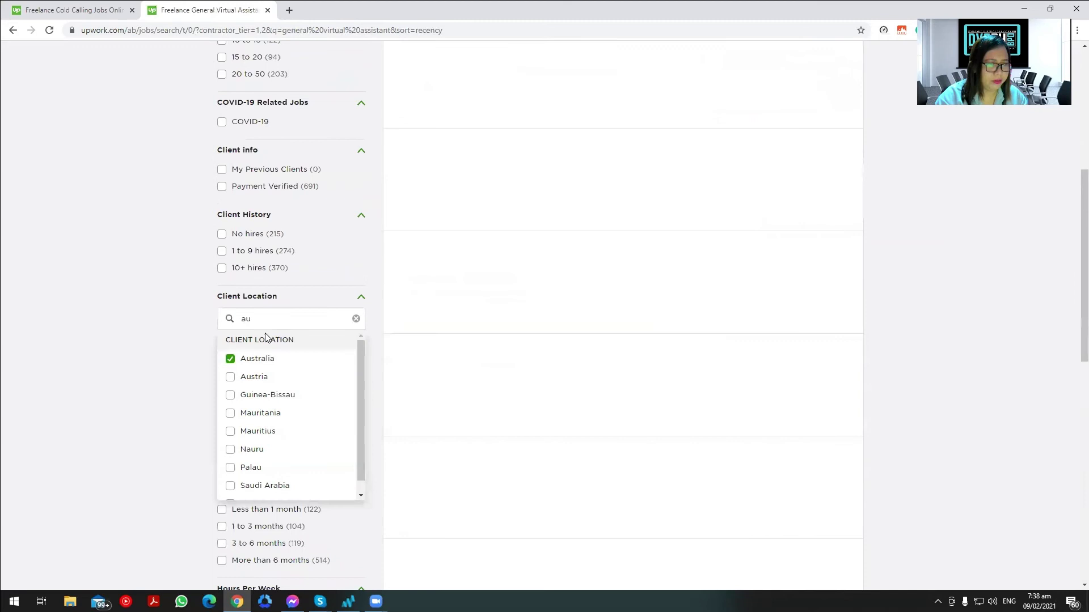
pyautogui.moveTo(347, 321); pyautogui.dragTo(219, 324)
pyautogui.write('united')
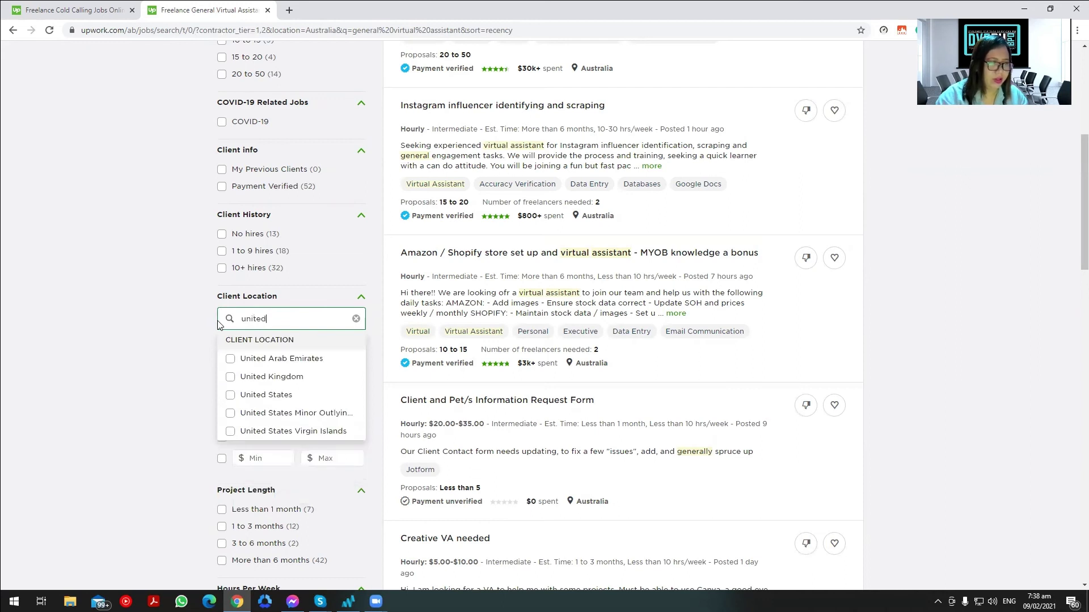
pyautogui.click(230, 377)
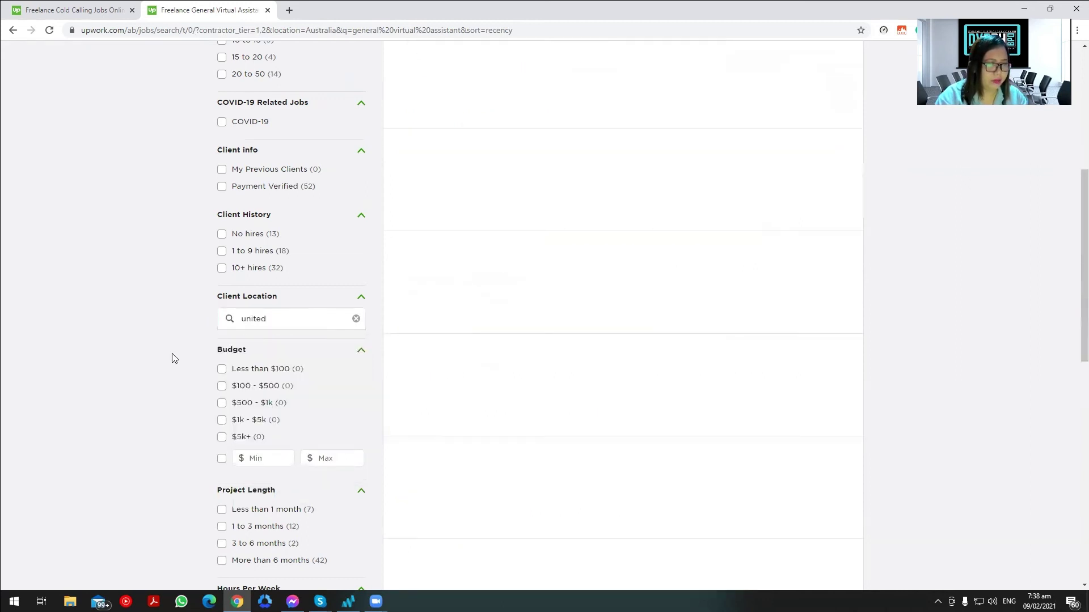
# Look over the filtered jobs and examine the "Instagram influencer identifying and scraping" posting's description, required Connects, preferred qualifications and client history.
pyautogui.scroll(4, 340, 322)
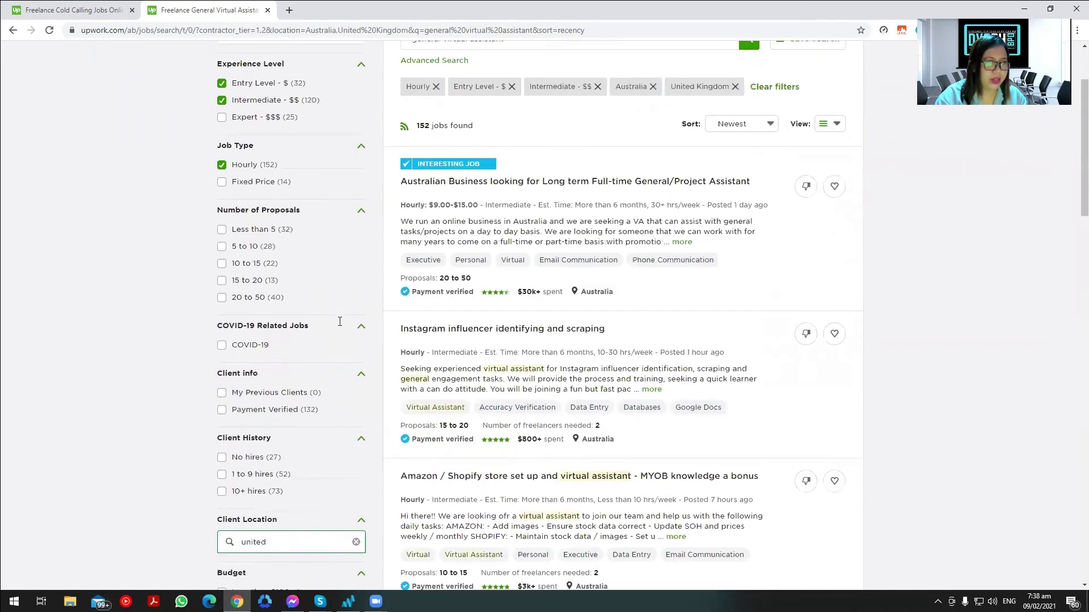
pyautogui.scroll(1, 339, 321)
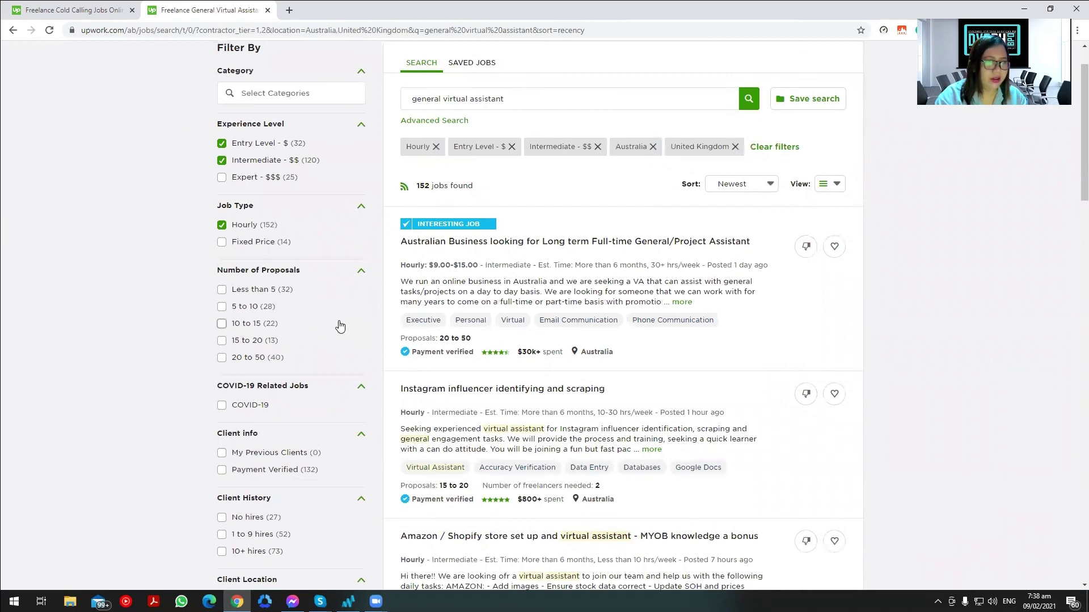
pyautogui.scroll(-2, 516, 283)
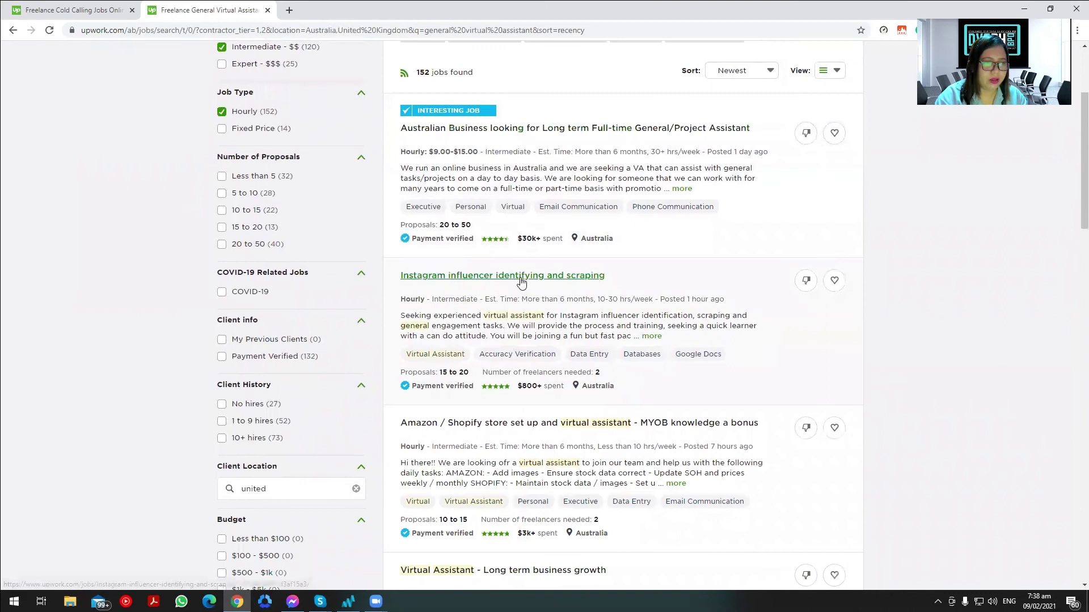
pyautogui.click(521, 278)
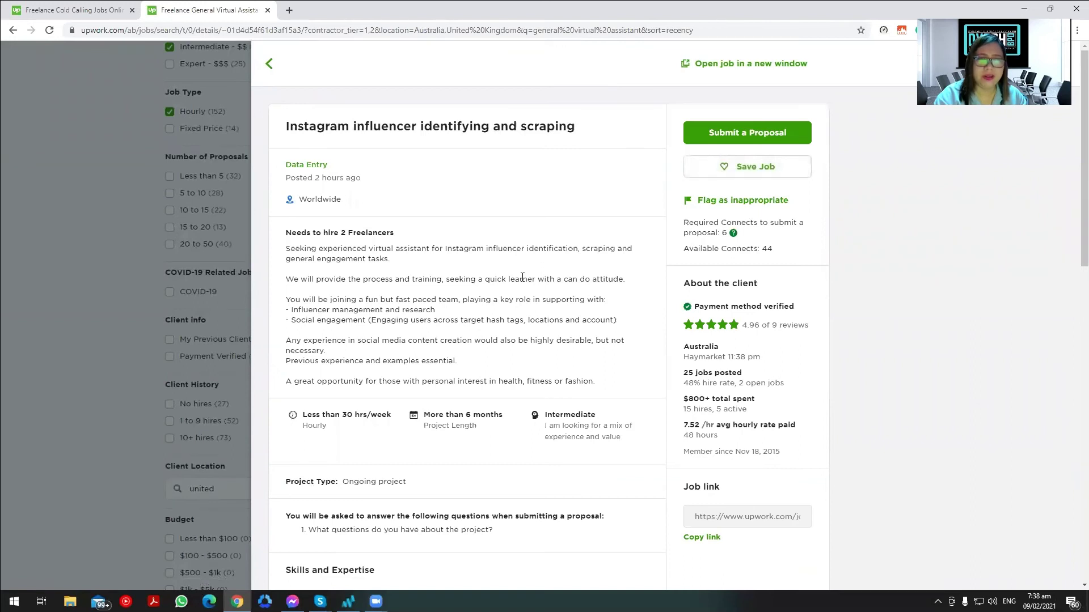
pyautogui.scroll(-8, 522, 277)
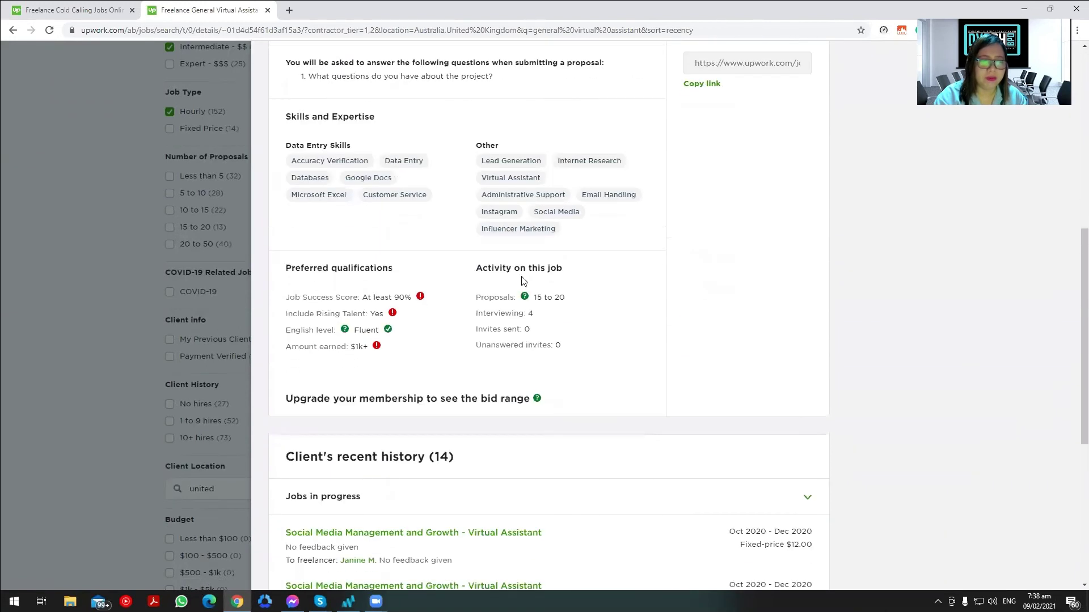
pyautogui.scroll(8, 522, 281)
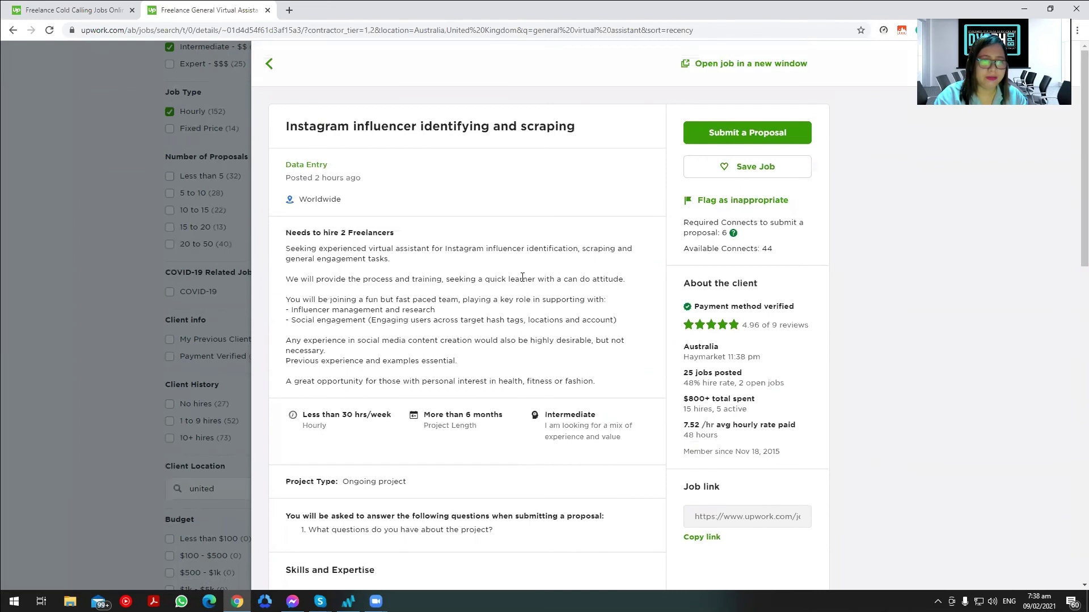
pyautogui.scroll(-7, 611, 249)
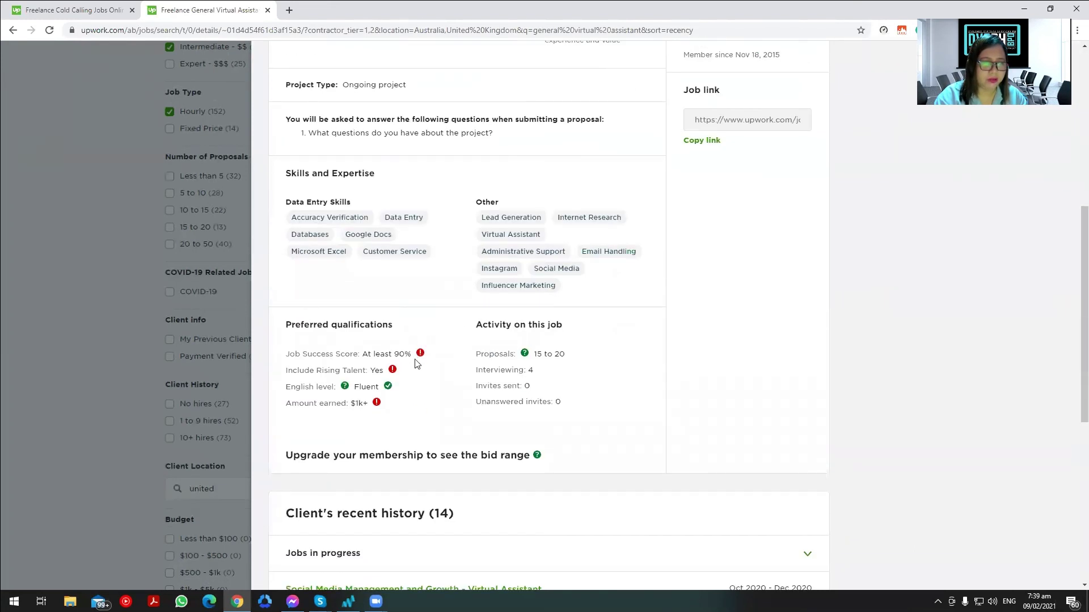
pyautogui.scroll(-5, 374, 406)
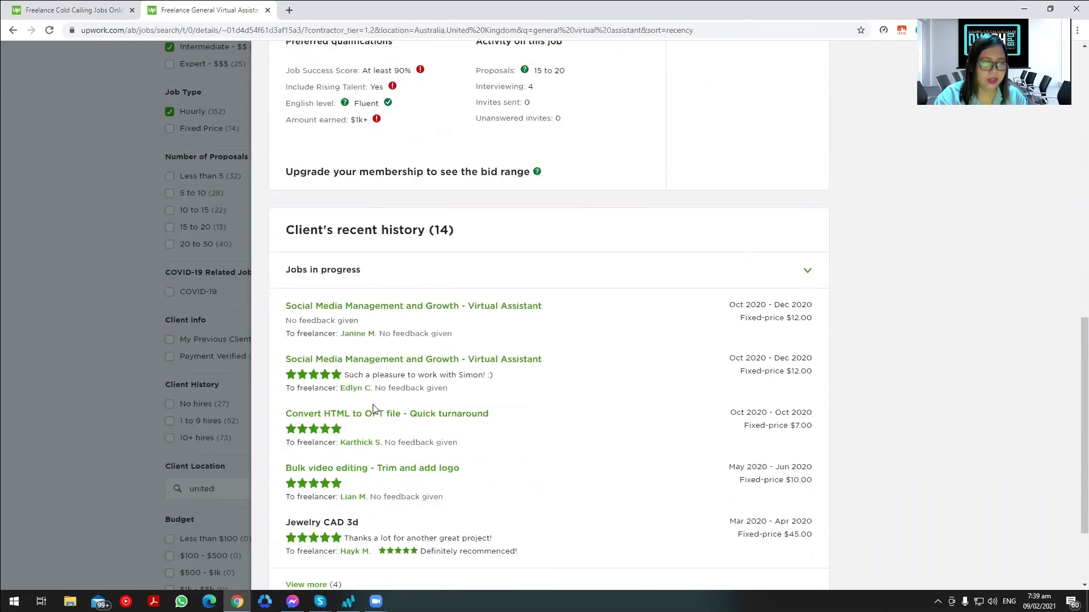
pyautogui.scroll(12, 373, 408)
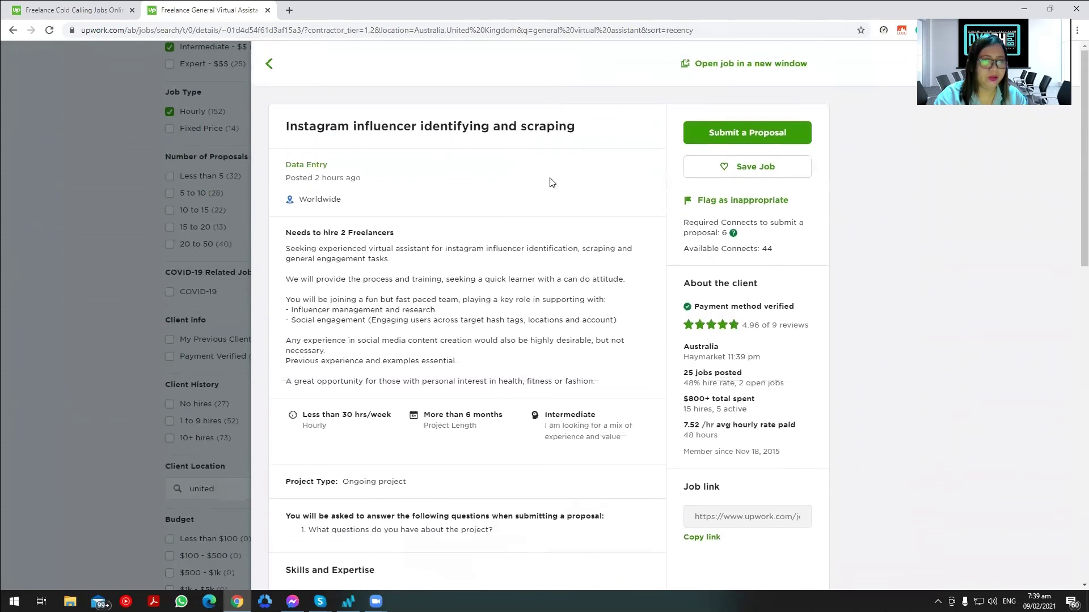
# Open the "Virtual Assistant - Long term business growth" posting and examine its description, skills, job activity, client details and recent history.
pyautogui.click(267, 67)
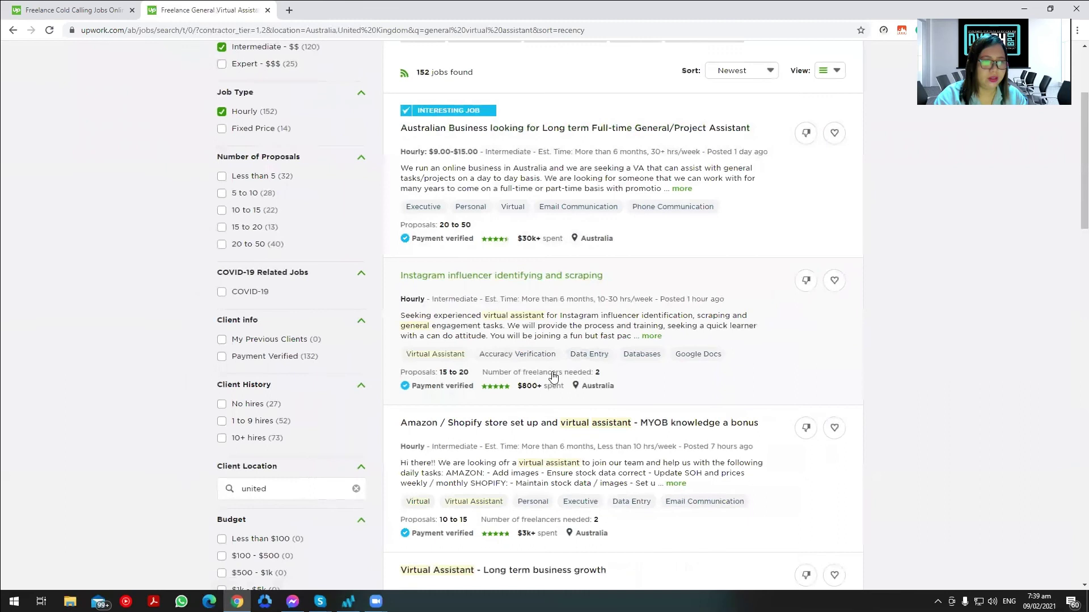
pyautogui.scroll(-3, 553, 376)
pyautogui.click(542, 400)
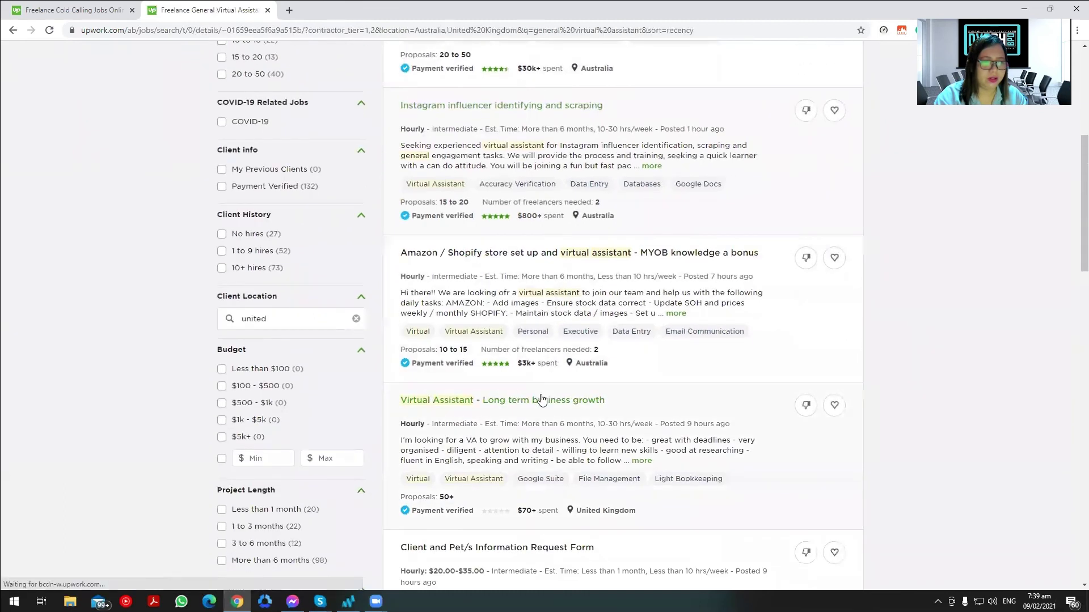
pyautogui.scroll(-3, 546, 368)
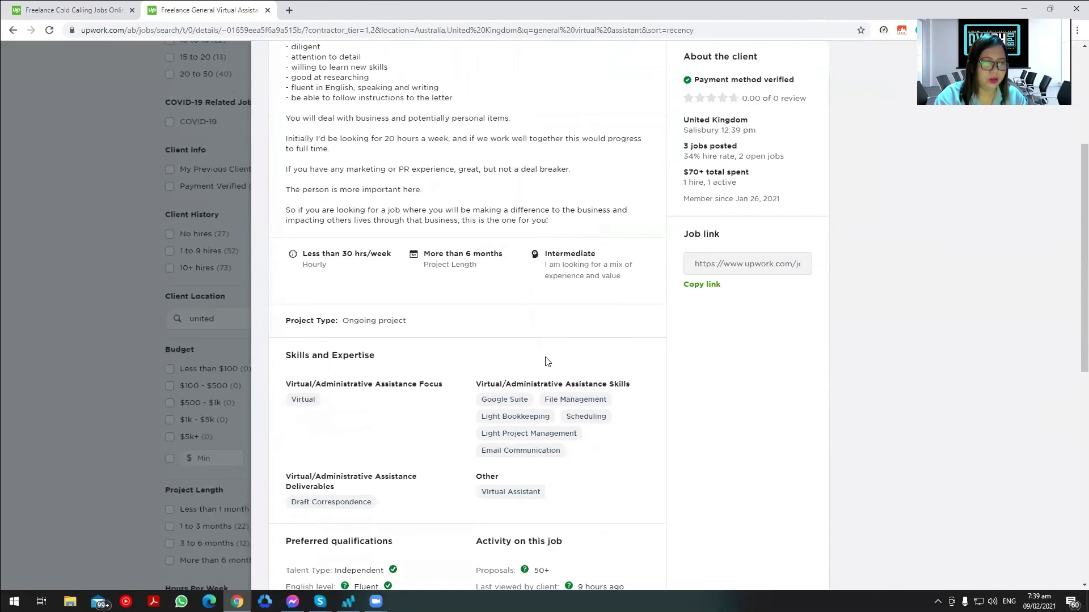
pyautogui.scroll(-3, 547, 362)
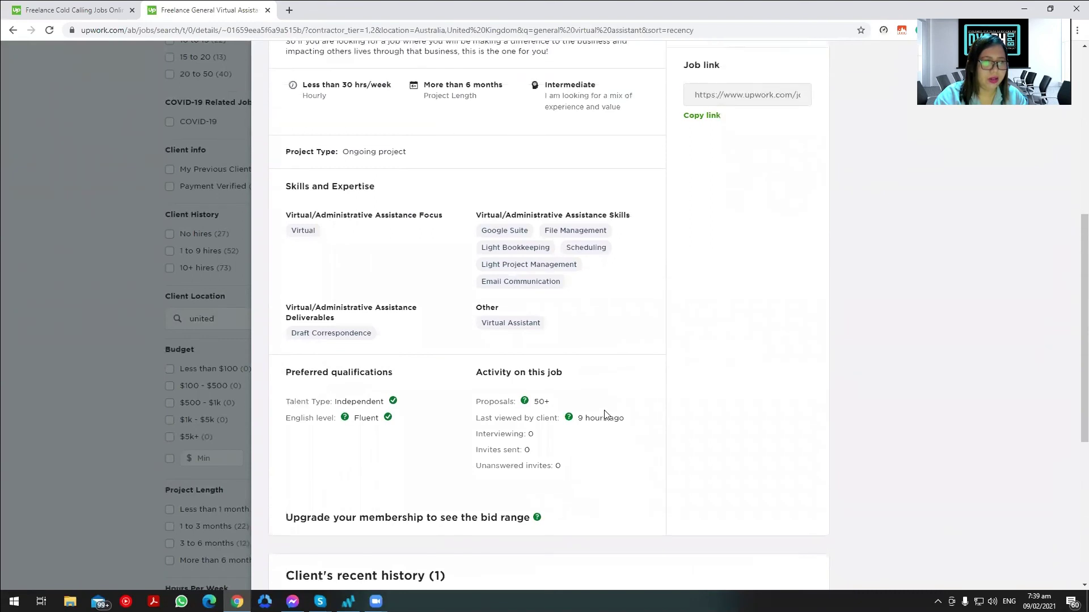
pyautogui.scroll(6, 605, 414)
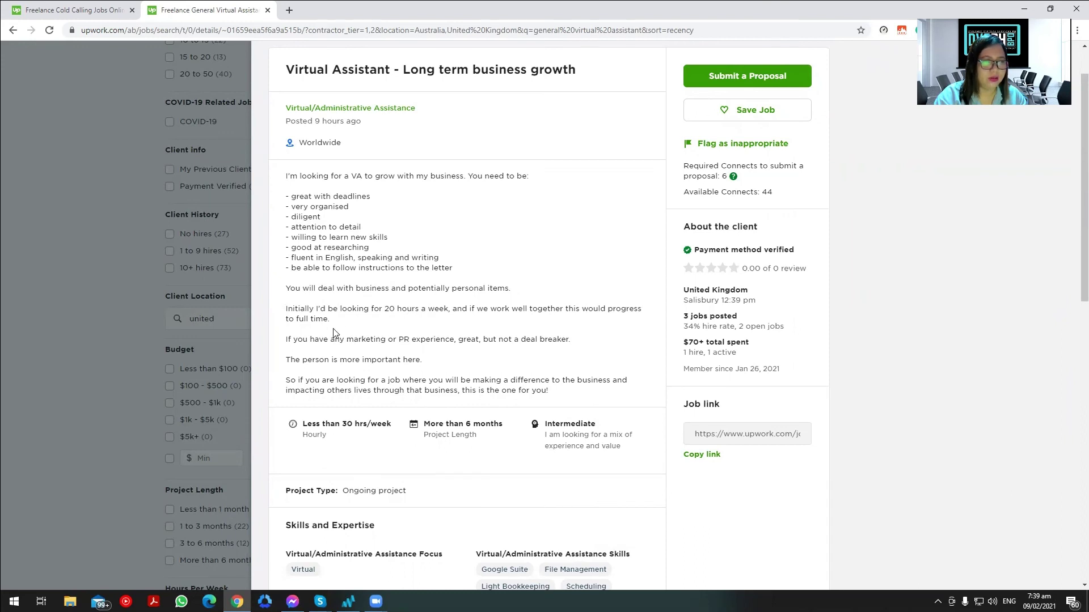
pyautogui.scroll(-4, 333, 331)
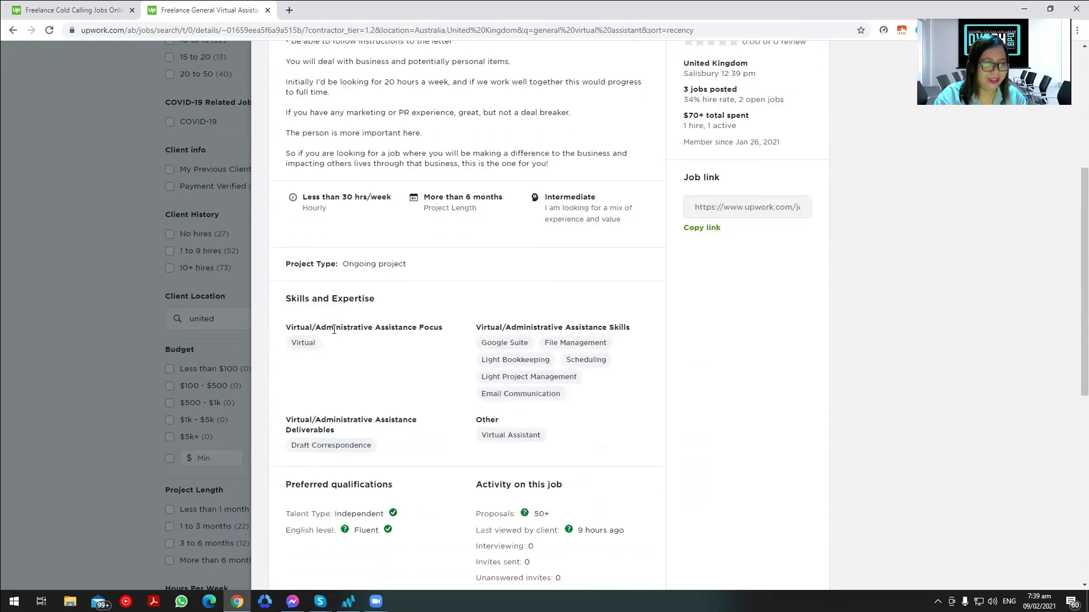
pyautogui.scroll(-4, 333, 329)
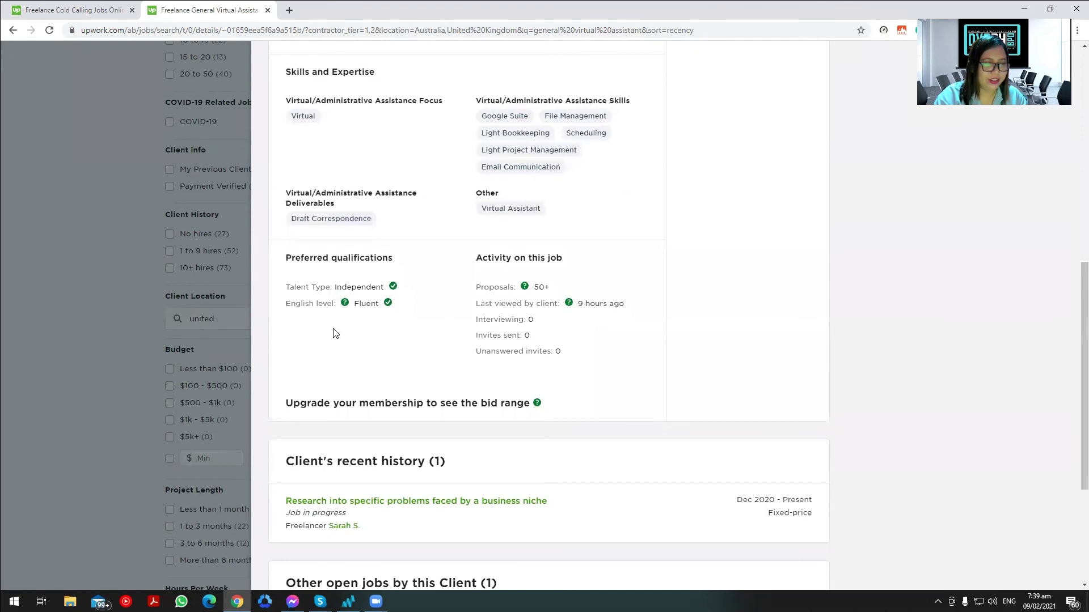
pyautogui.scroll(7, 333, 334)
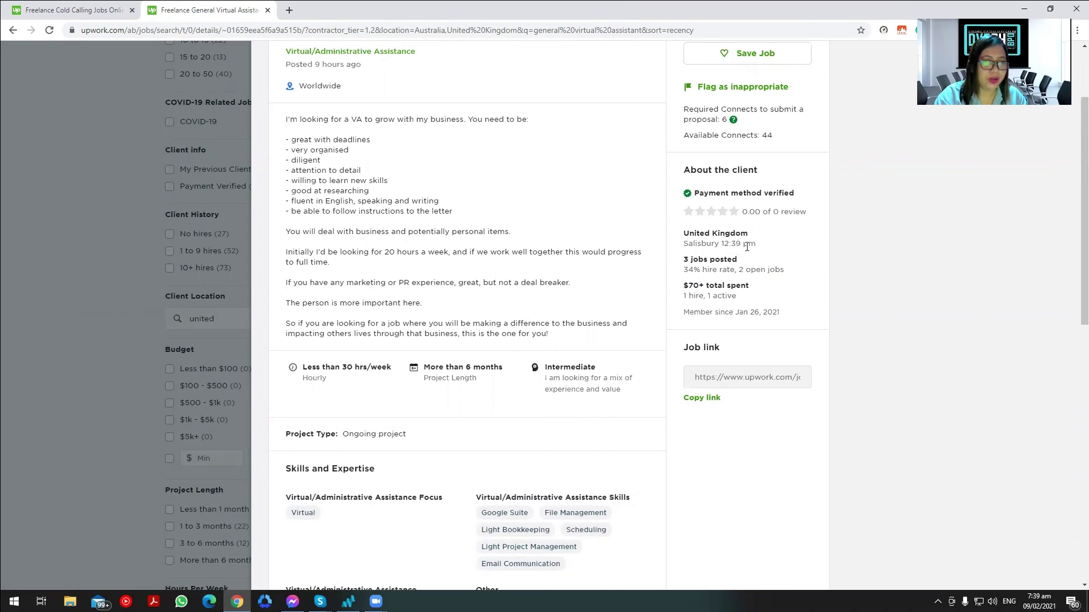
pyautogui.scroll(1, 655, 329)
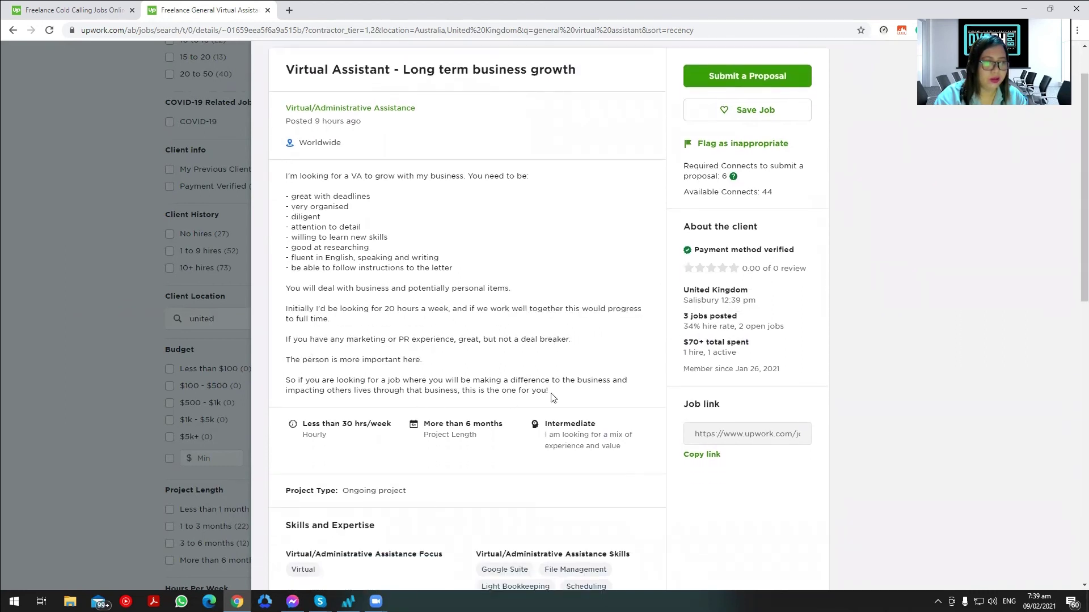
pyautogui.scroll(-10, 552, 396)
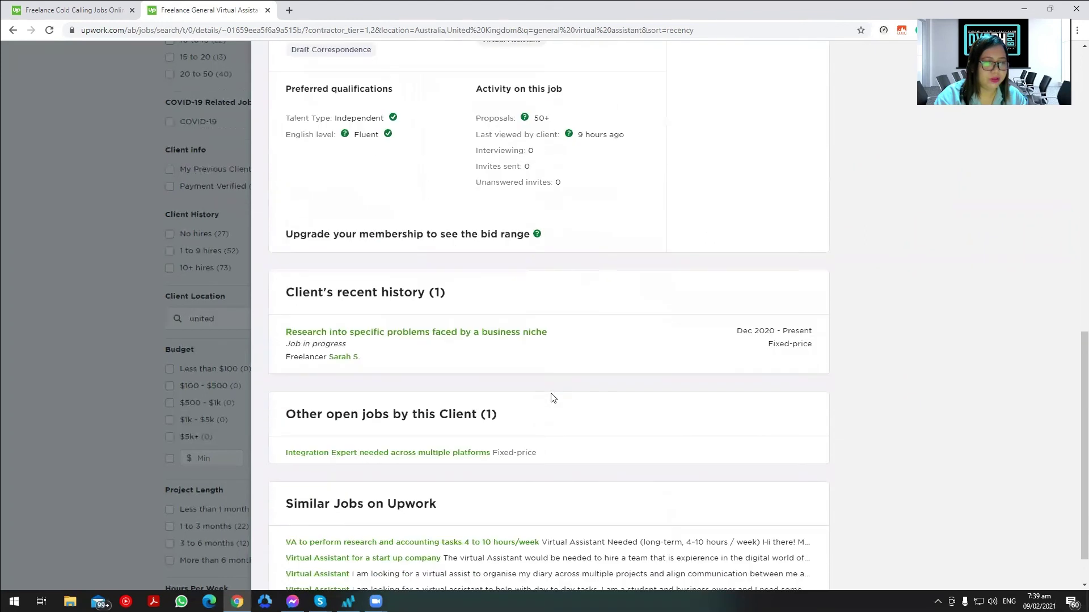
pyautogui.scroll(-1, 552, 397)
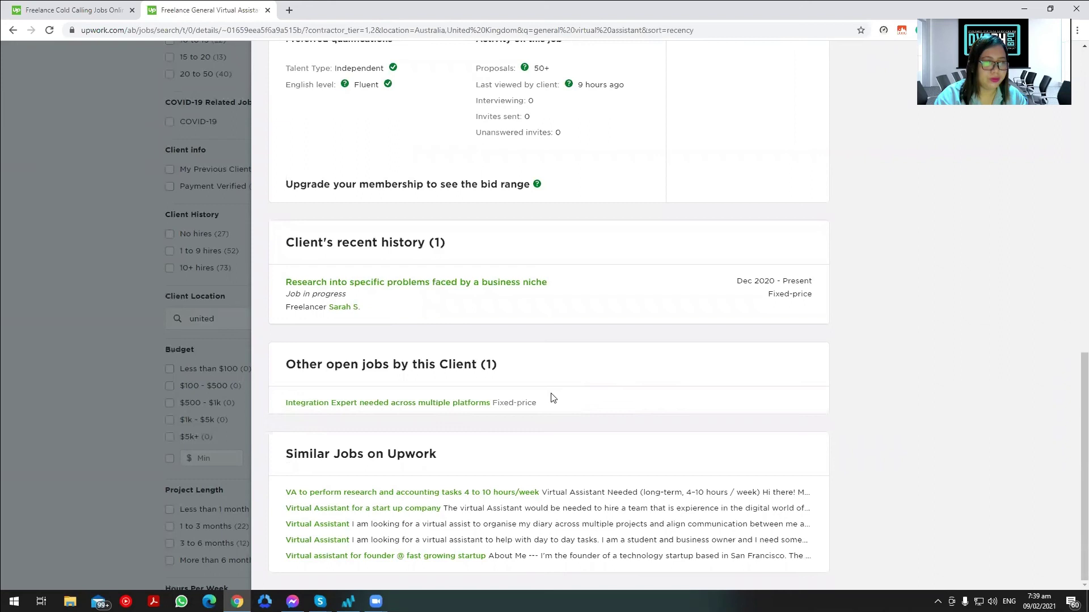
pyautogui.scroll(5, 553, 397)
pyautogui.scroll(8, 553, 397)
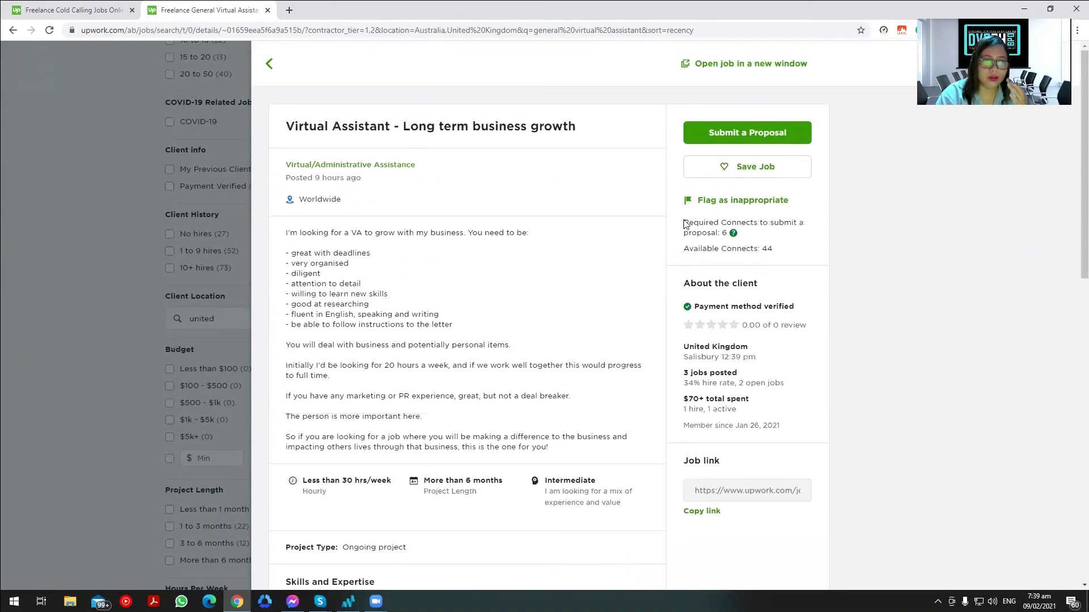
# Start a proposal for the long term business growth job and review its settings, job details, rate terms and cover letter section.
pyautogui.click(715, 135)
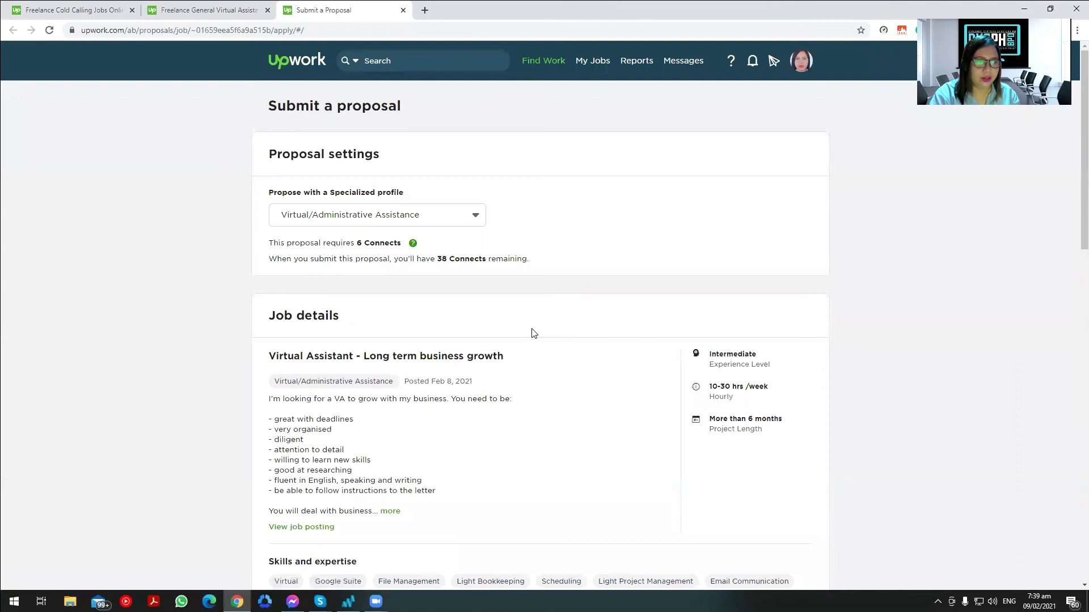
pyautogui.scroll(-5, 453, 261)
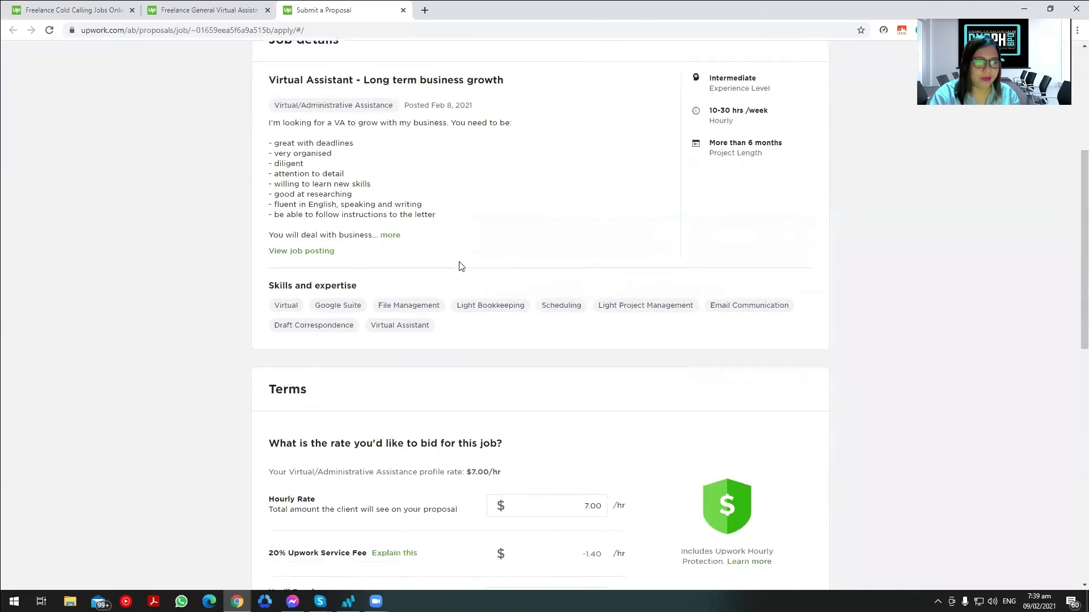
pyautogui.scroll(-5, 461, 267)
pyautogui.scroll(5, 461, 266)
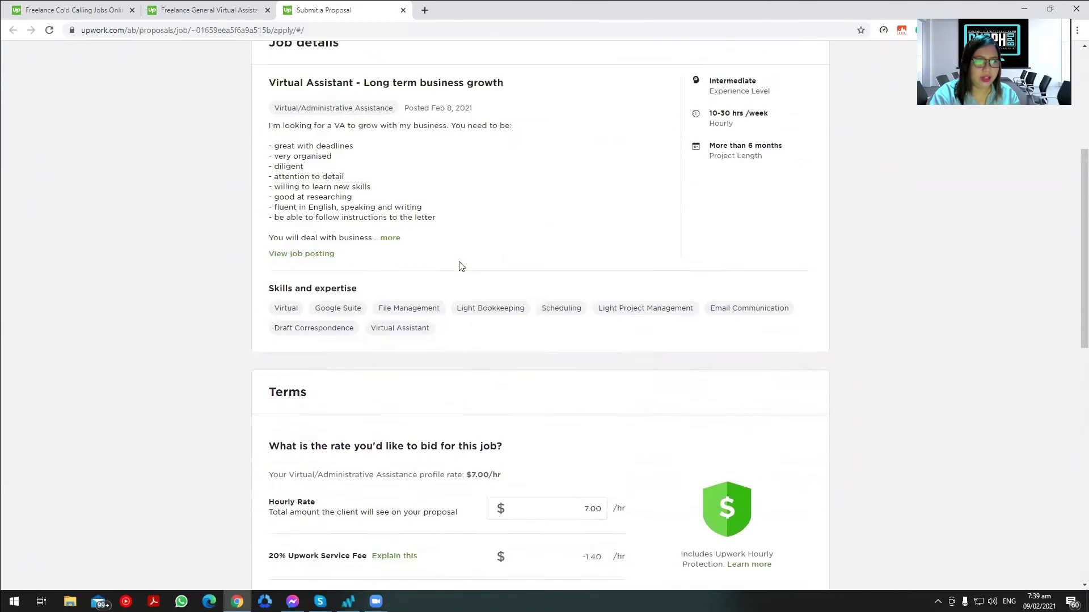
pyautogui.scroll(3, 460, 267)
pyautogui.scroll(-9, 727, 285)
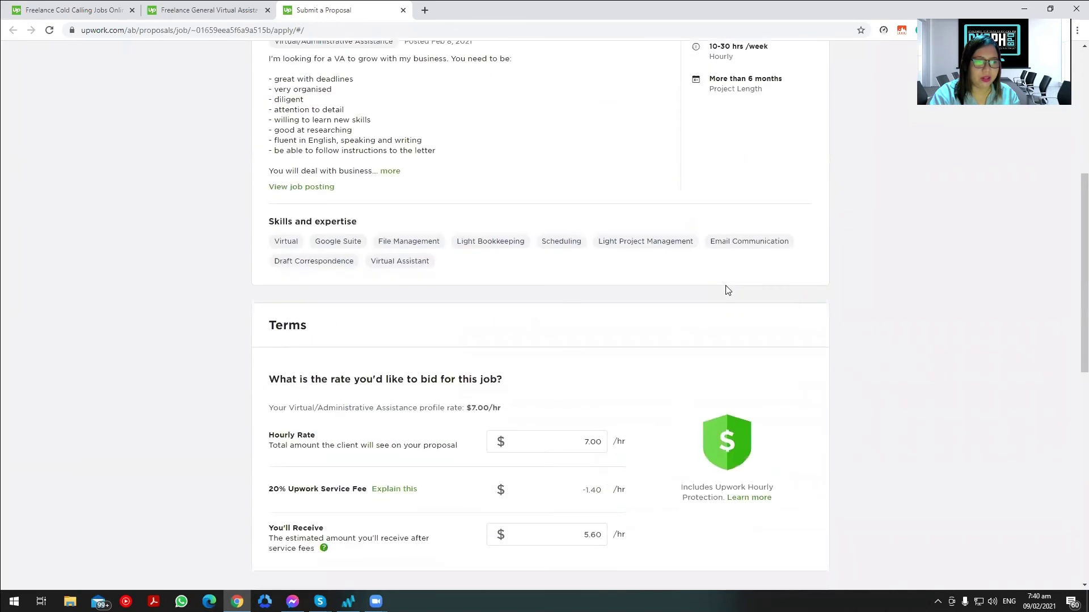
pyautogui.scroll(-5, 455, 409)
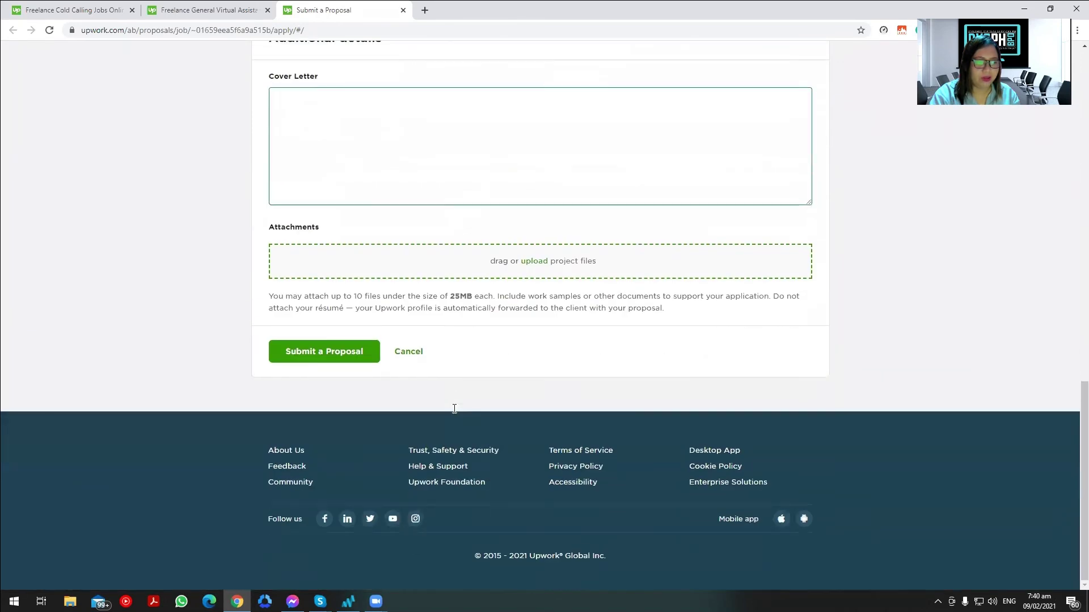
pyautogui.scroll(5, 454, 408)
pyautogui.scroll(7, 454, 409)
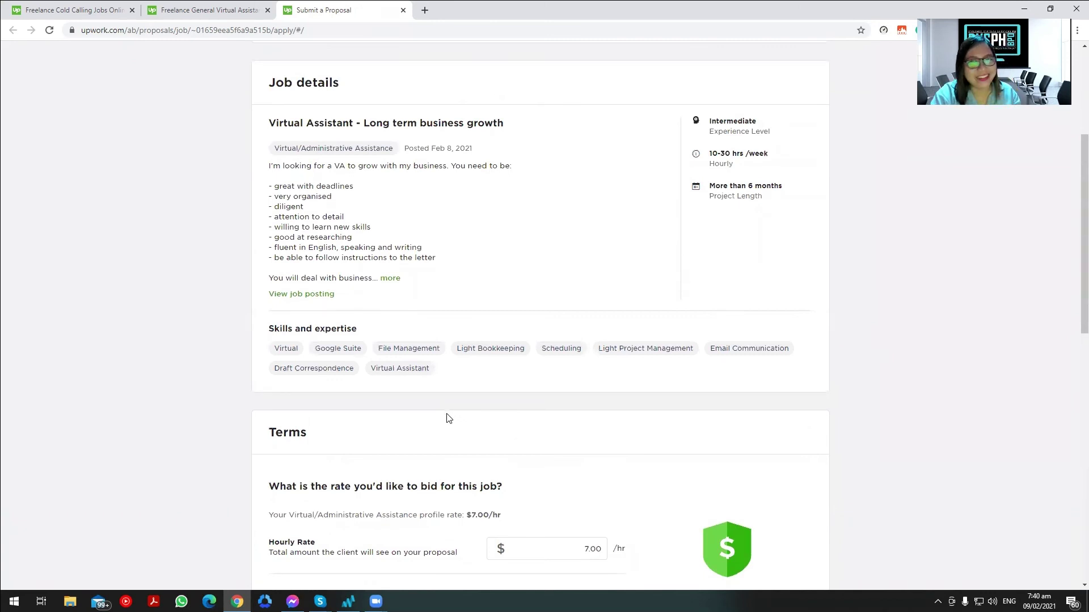
# Begin the cover letter with the greeting "Hi this is" followed by the applicant's first name.
pyautogui.scroll(-6, 449, 418)
pyautogui.click(391, 470)
pyautogui.write('z')
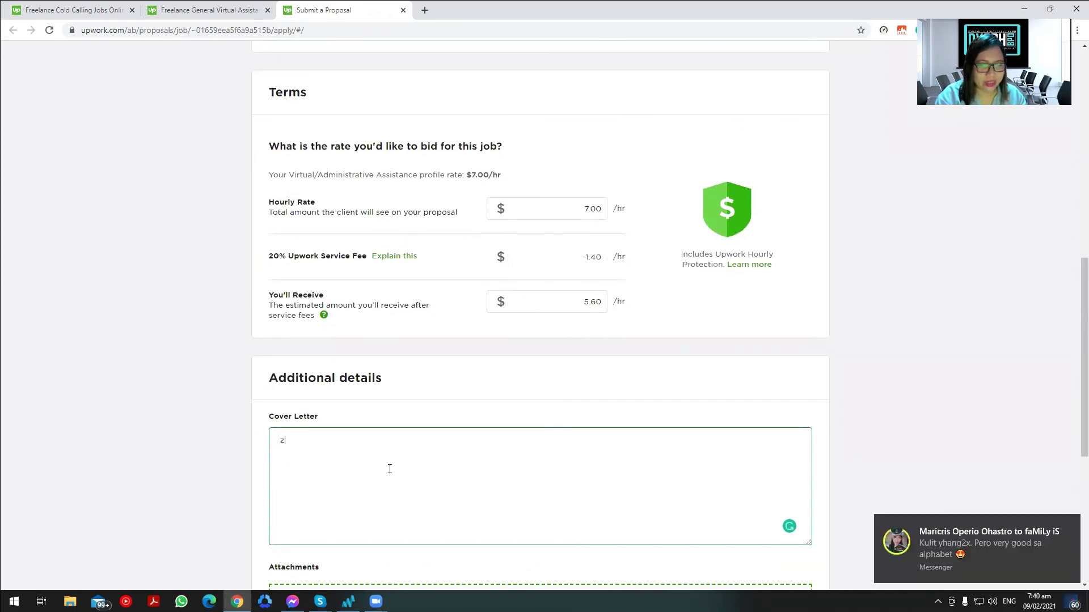
pyautogui.write('Hello')
pyautogui.press('BackSpace')
pyautogui.press('BackSpace')
pyautogui.press('BackSpace')
pyautogui.press('BackSpace')
pyautogui.press('BackSpace')
pyautogui.press('BackSpace')
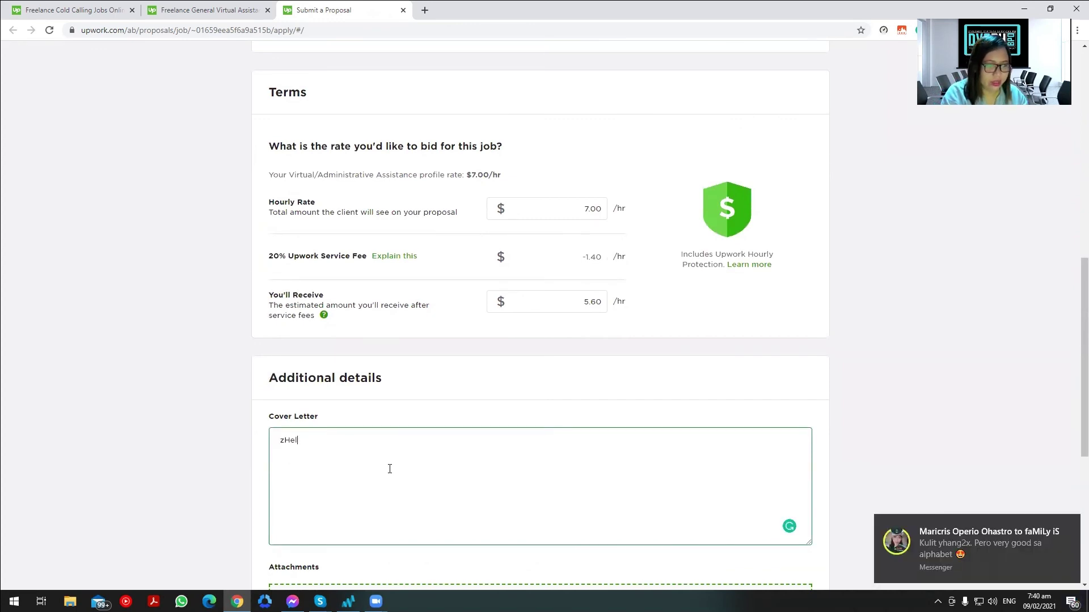
pyautogui.write('Hi')
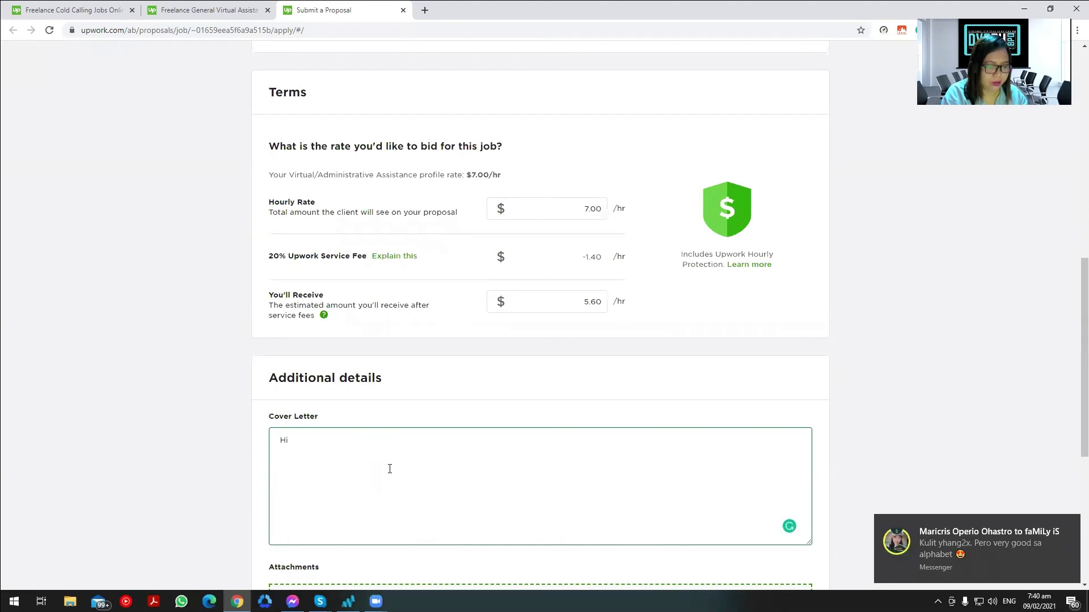
pyautogui.write(' this is Carine.  ')
# Add a new cover letter paragraph stating "I am showing my interest to work as Virtual assistant", checking the job details for the role title.
pyautogui.write('I am showin')
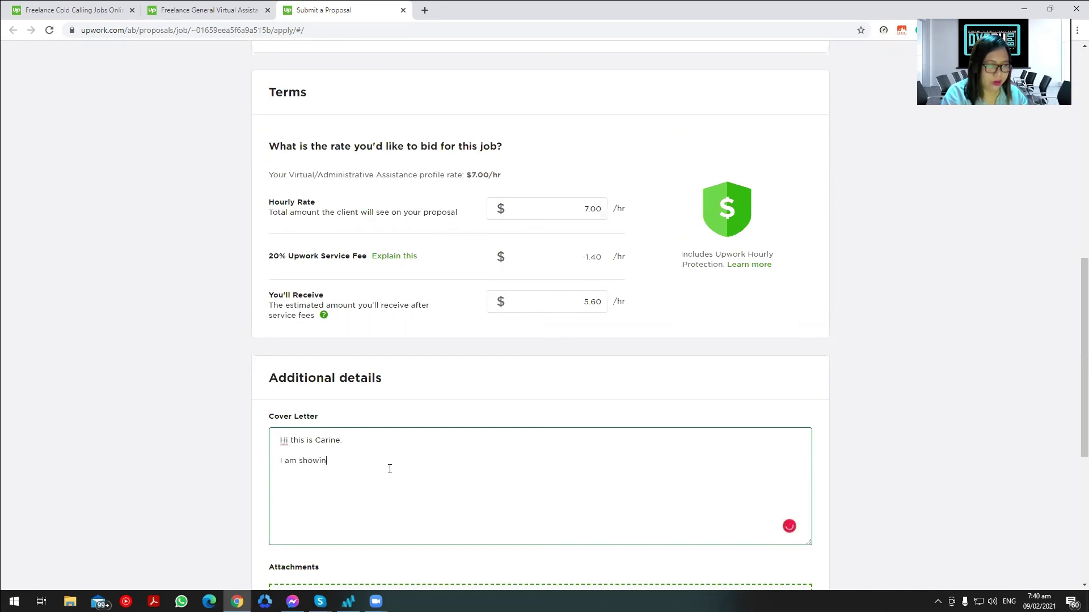
pyautogui.write('g my interest to work as')
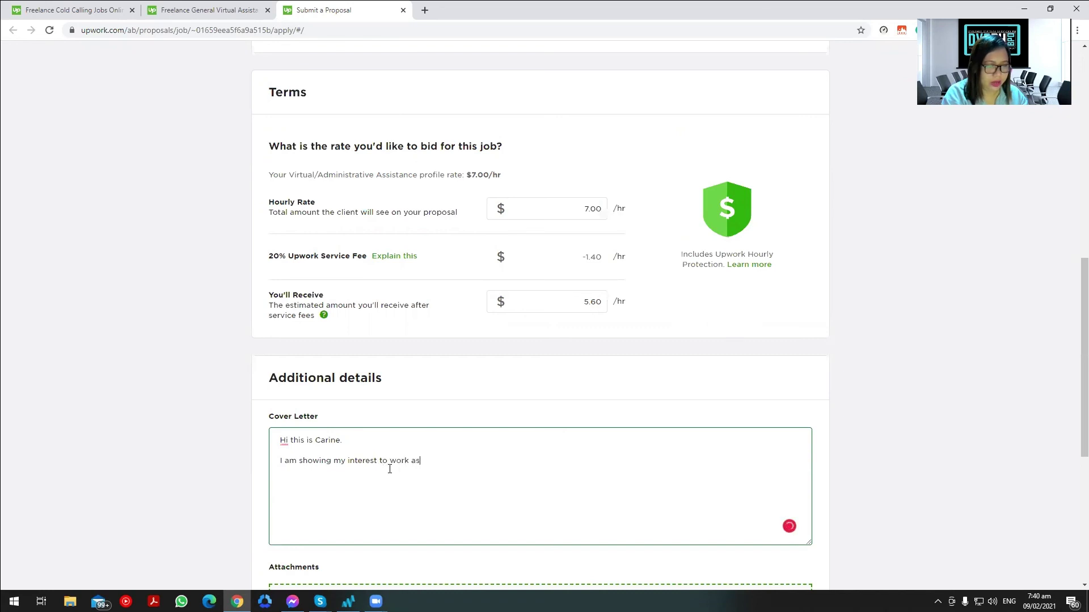
pyautogui.scroll(10, 388, 469)
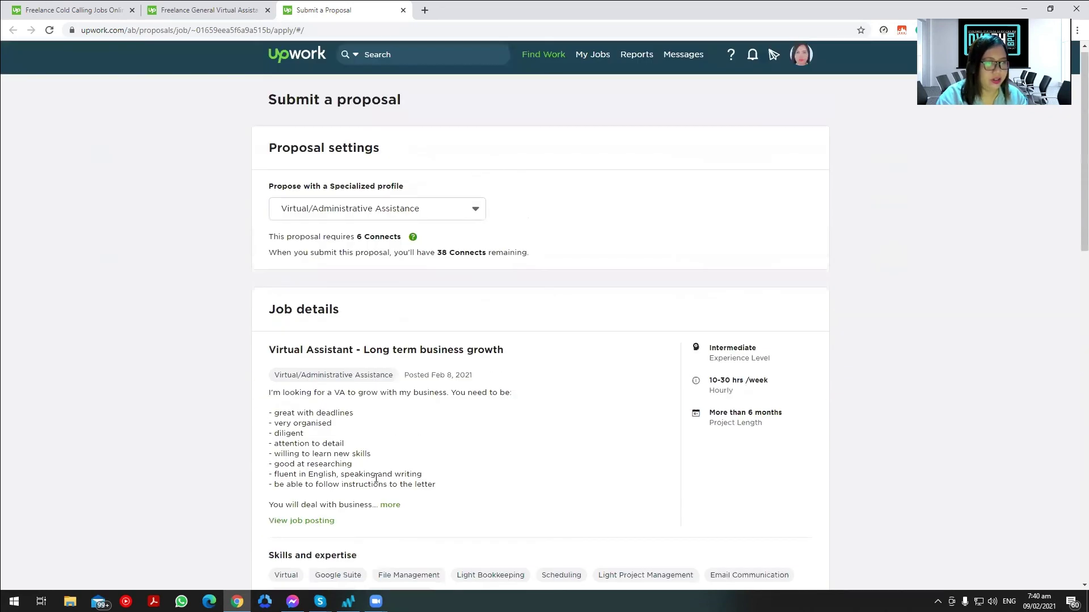
pyautogui.scroll(-10, 376, 477)
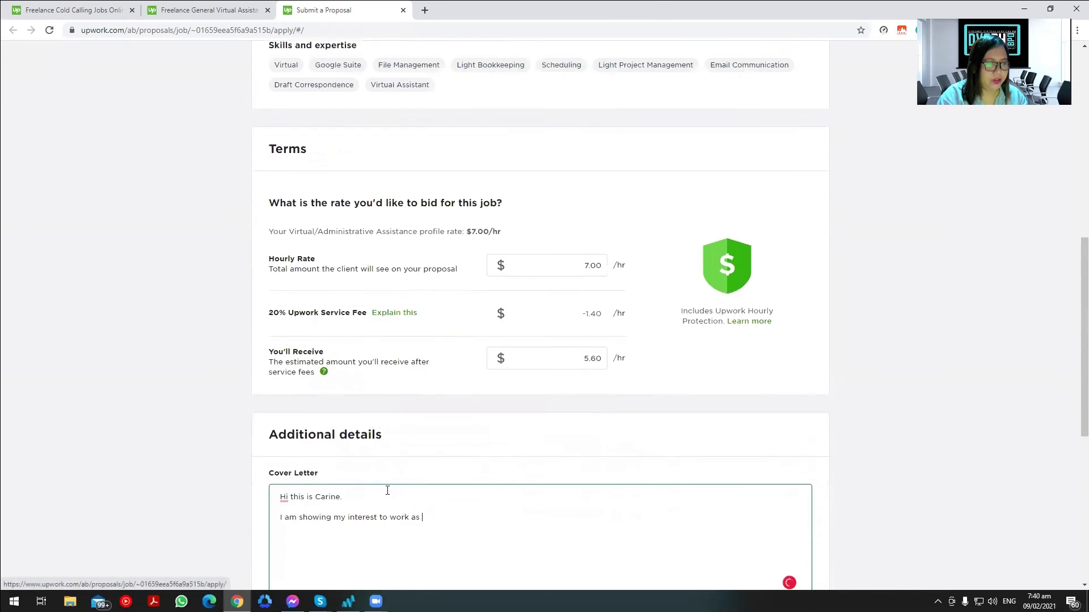
pyautogui.write('Virtyal')
pyautogui.press('BackSpace')
pyautogui.press('BackSpace')
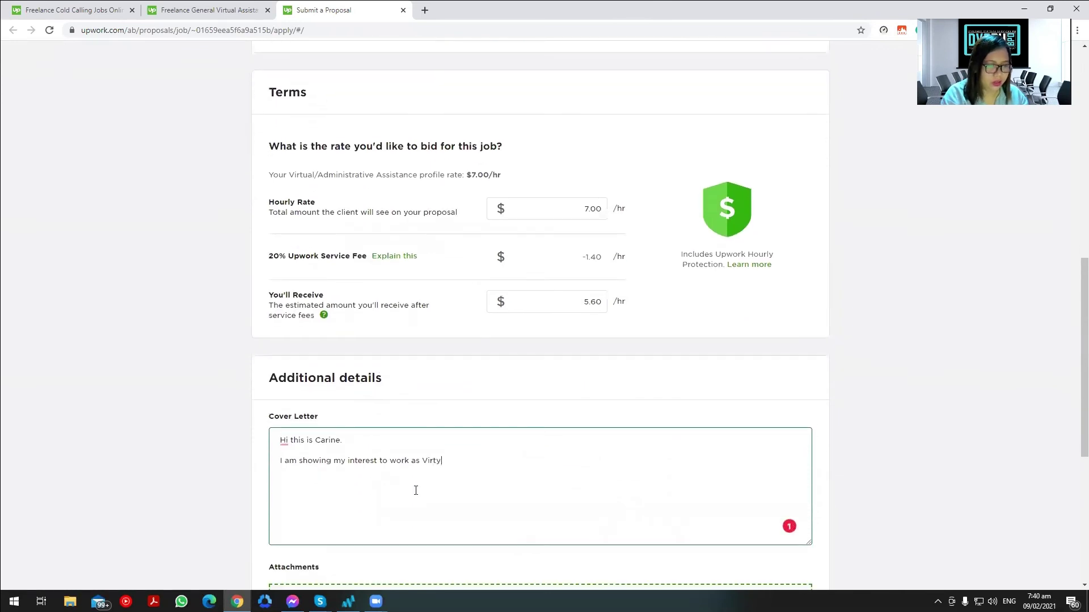
pyautogui.write('ual assistan')
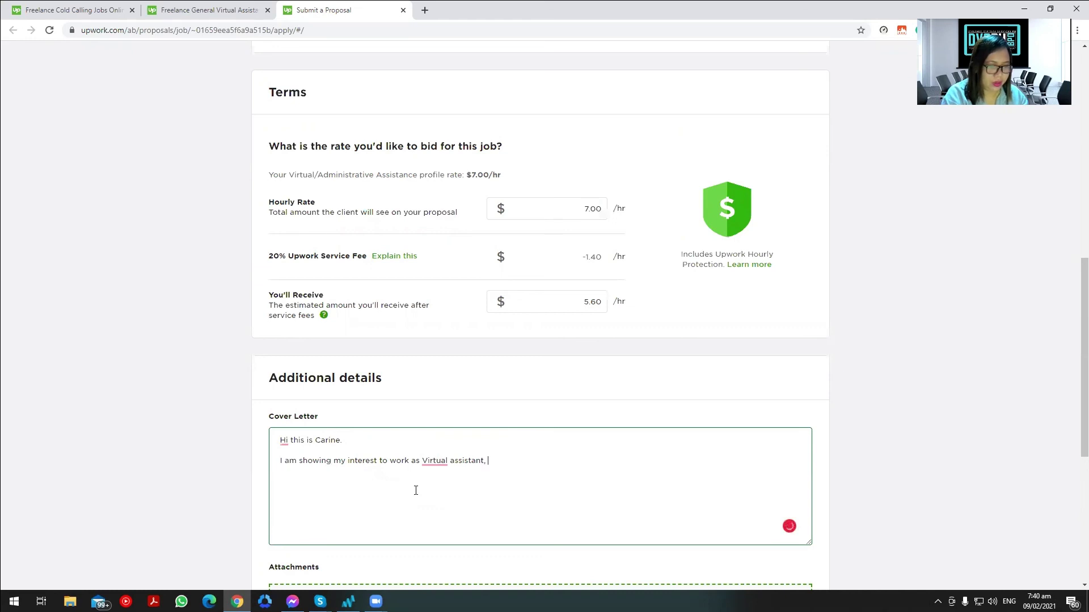
# Continue the paragraph with "I have more than a year working experience in that position".
pyautogui.write('t. I have')
pyautogui.press('BackSpace')
pyautogui.press('BackSpace')
pyautogui.press('BackSpace')
pyautogui.press('BackSpace')
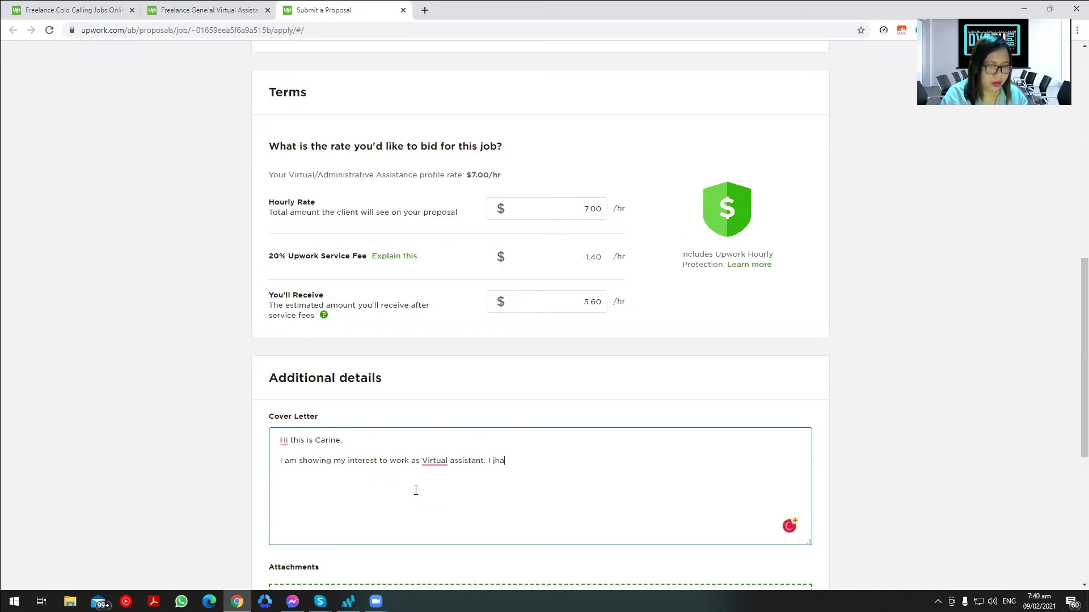
pyautogui.write('have more than a year wo')
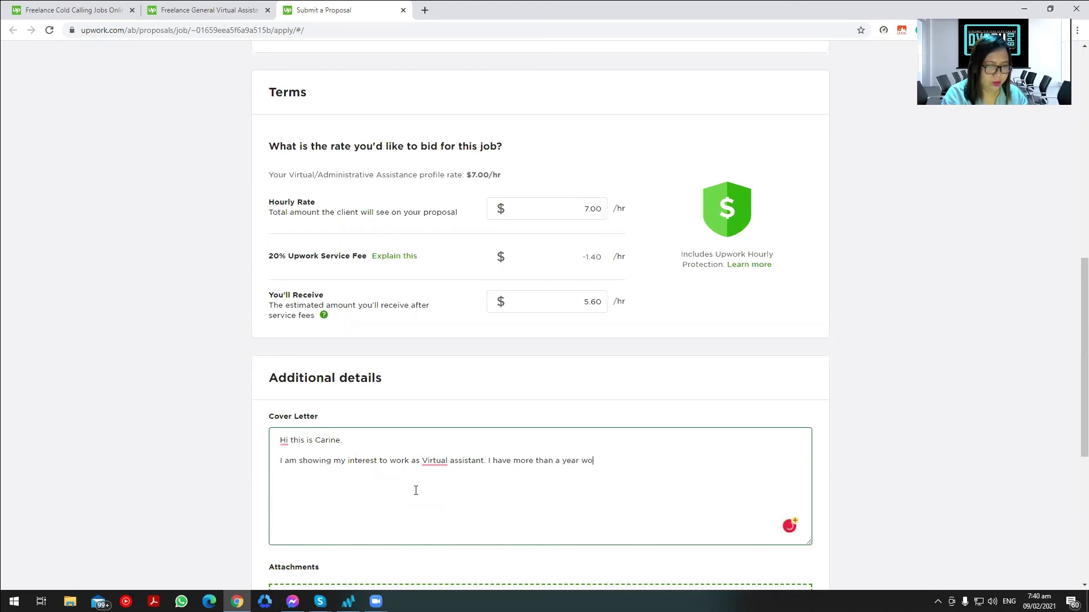
pyautogui.write('rking experience in t')
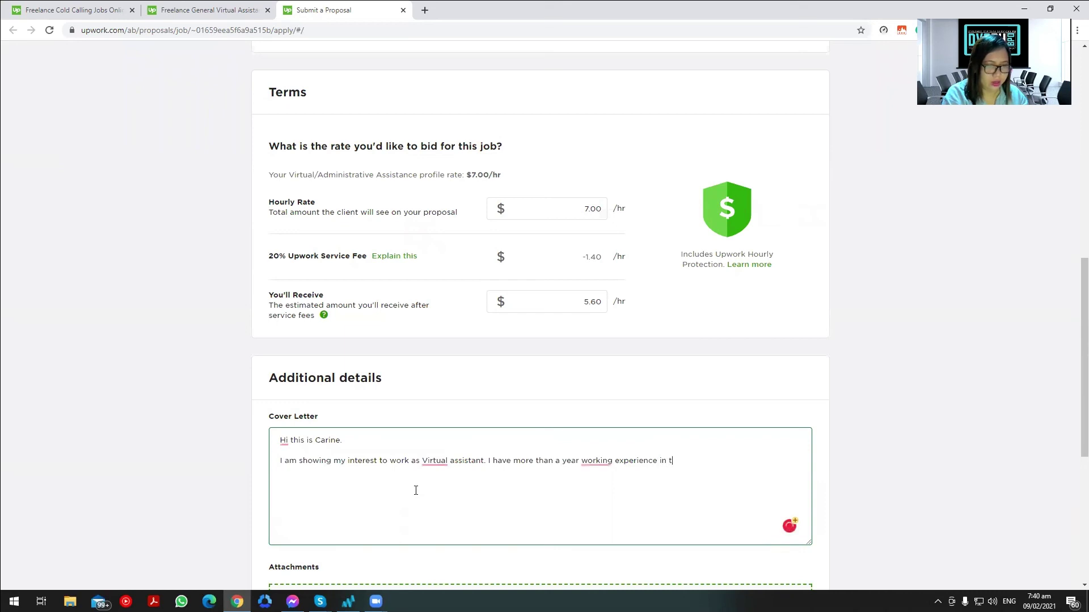
pyautogui.write('hat position')
# Accept the suggested grammar corrections so the text reads "a year of working experience" and "as a Virtual assistant".
pyautogui.moveTo(596, 462)
pyautogui.click(601, 491)
pyautogui.moveTo(434, 461)
pyautogui.click(449, 479)
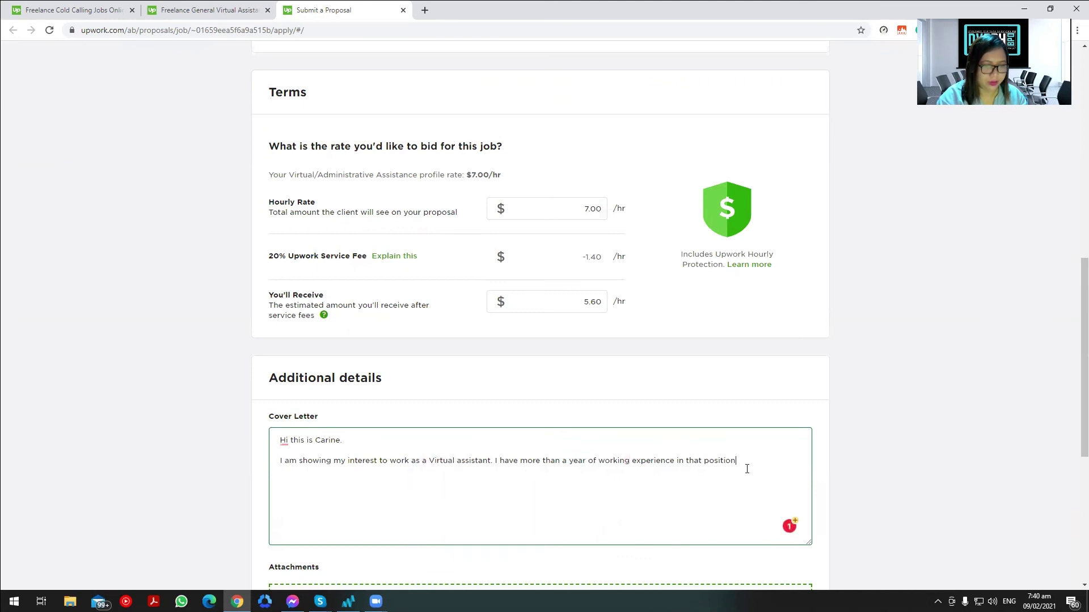
# Add the paragraph "These are the skills I can do to scale up your business." and accept the lowercase correction for "virtual".
pyautogui.write('This')
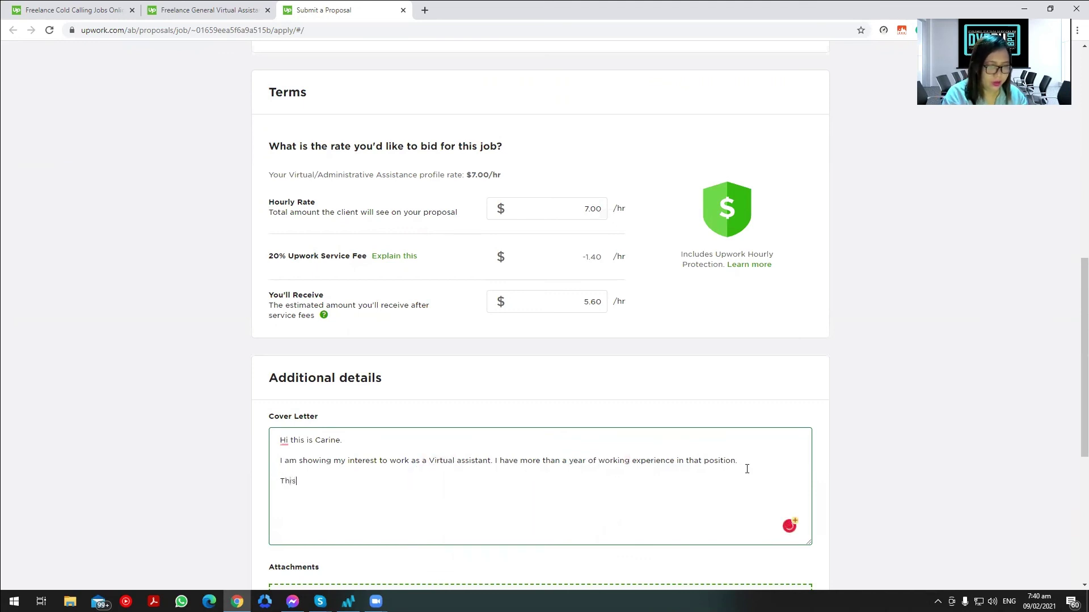
pyautogui.write('se are t')
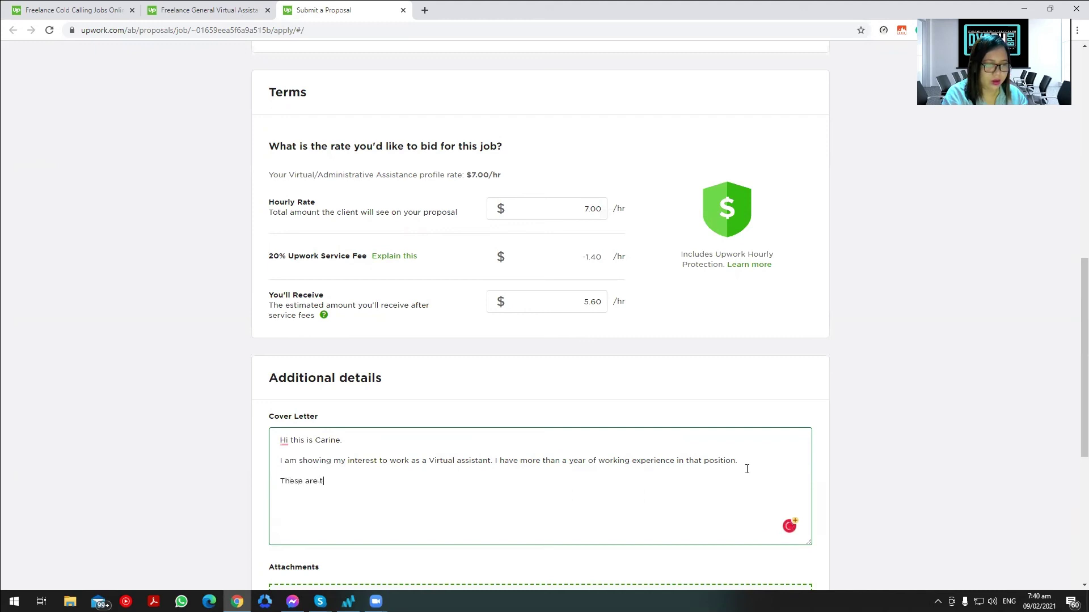
pyautogui.write('he skills I can do')
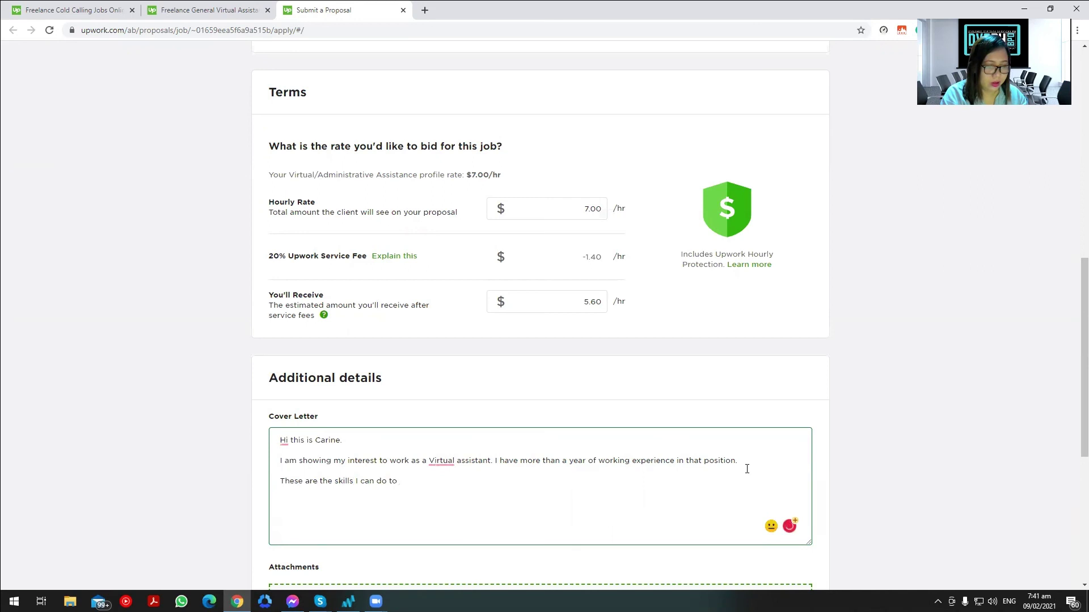
pyautogui.write('to scale')
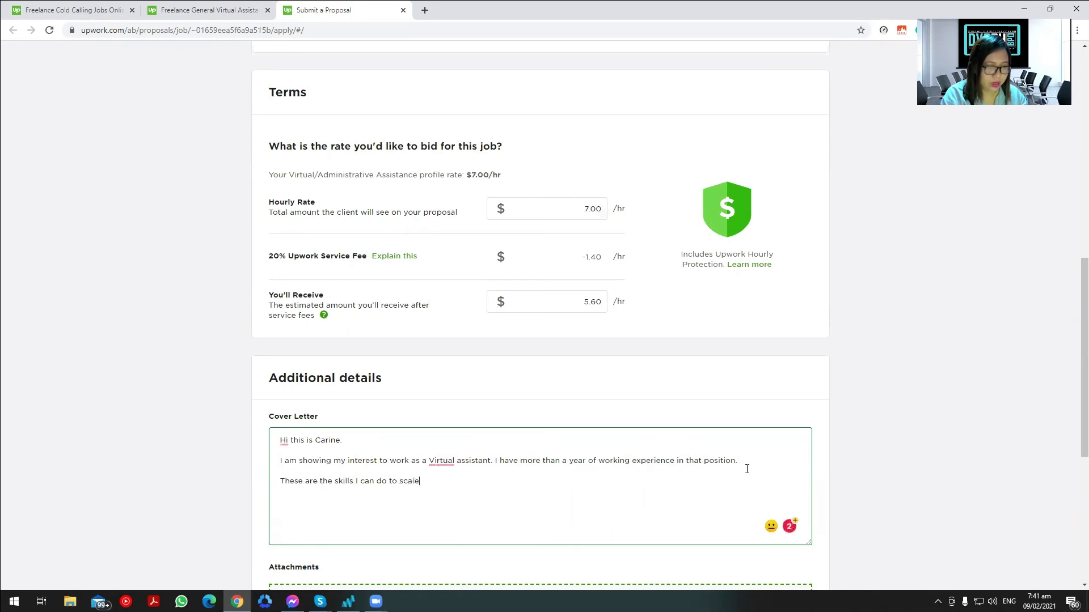
pyautogui.write(' up your business.')
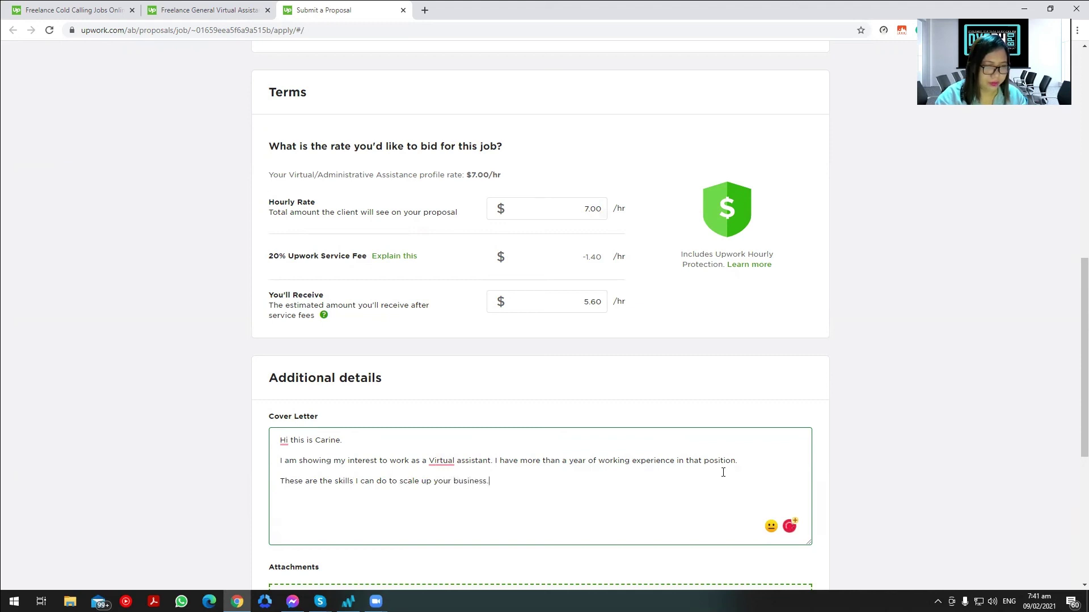
pyautogui.click(441, 461)
pyautogui.click(445, 489)
# Check the job's required skills, then start a dashed skills list in the cover letter with "-Cold Calling/Outbound call".
pyautogui.scroll(15, 617, 408)
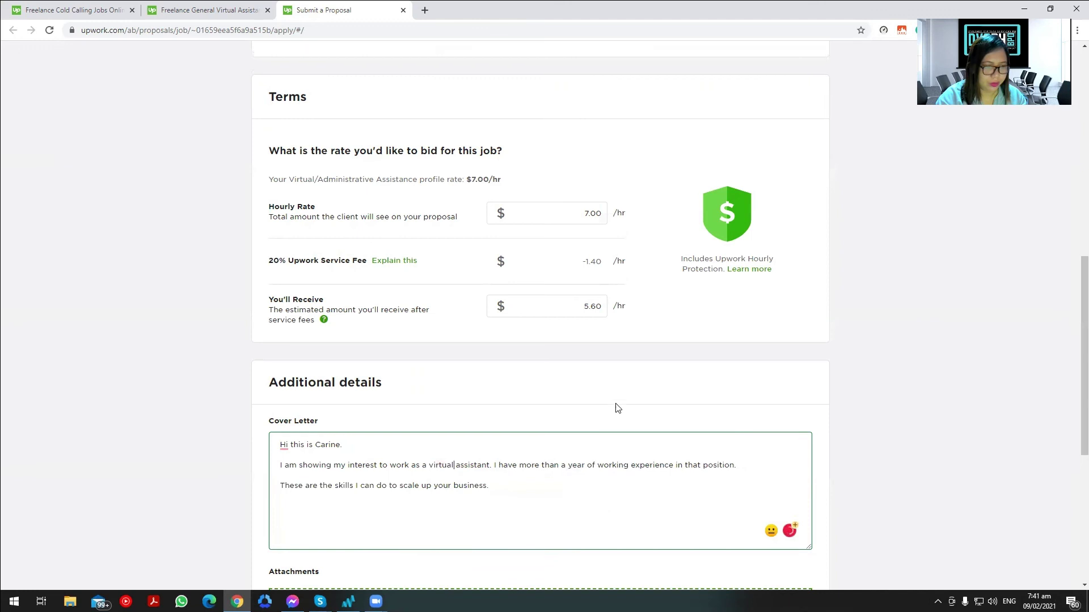
pyautogui.scroll(-9, 617, 408)
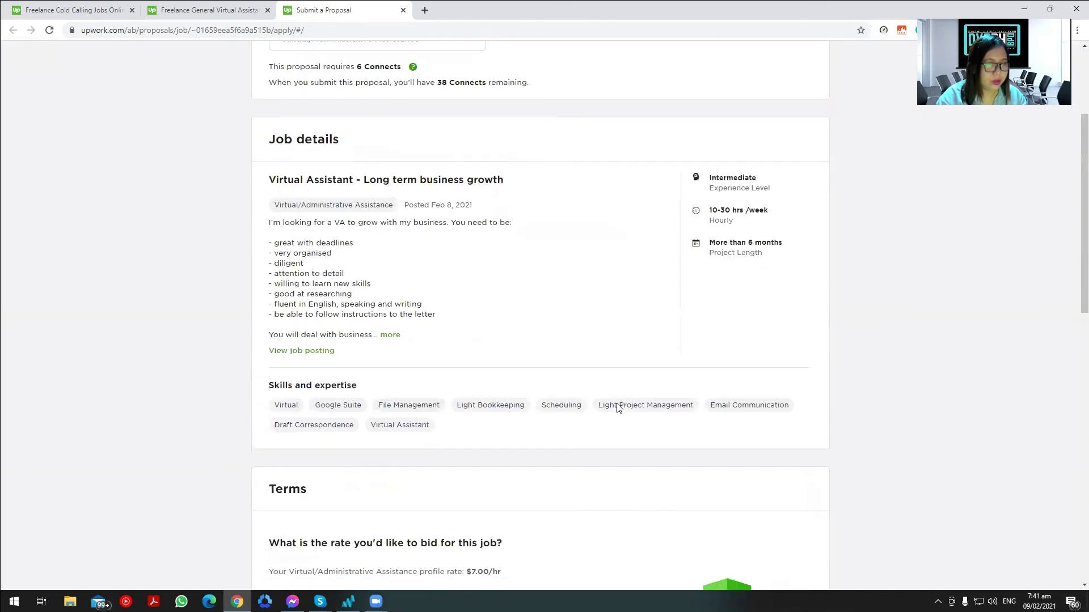
pyautogui.scroll(-1, 598, 436)
pyautogui.click(515, 486)
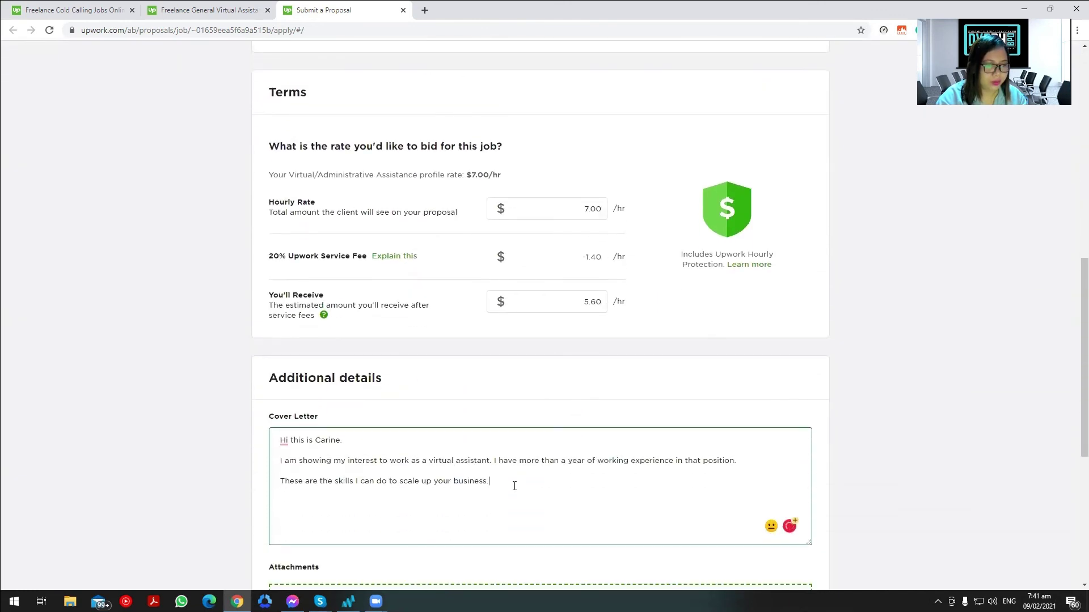
pyautogui.write('-Cold Calling')
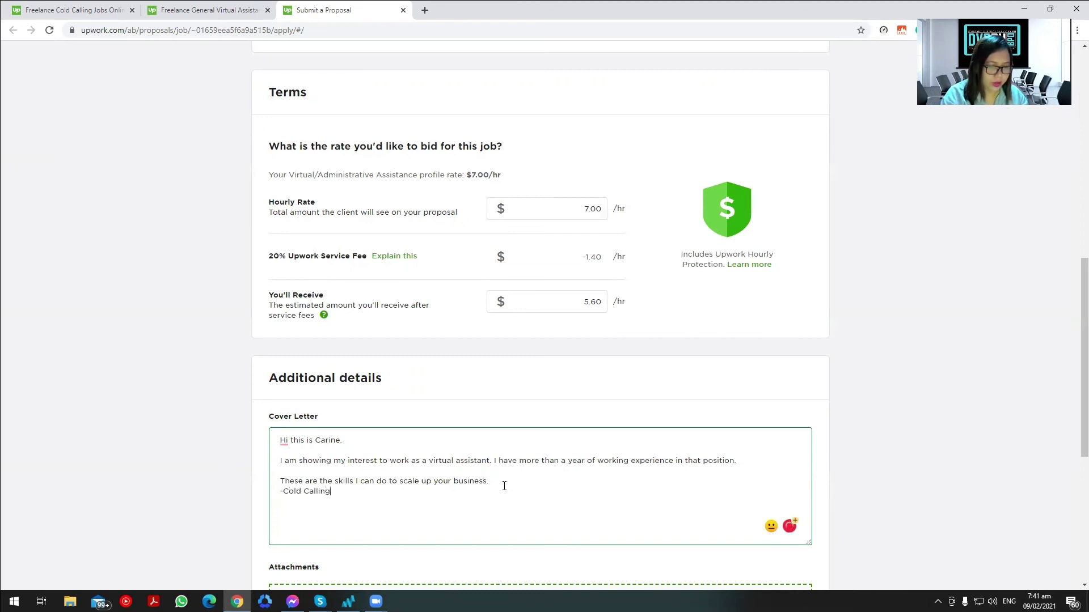
pyautogui.write('/Outbao')
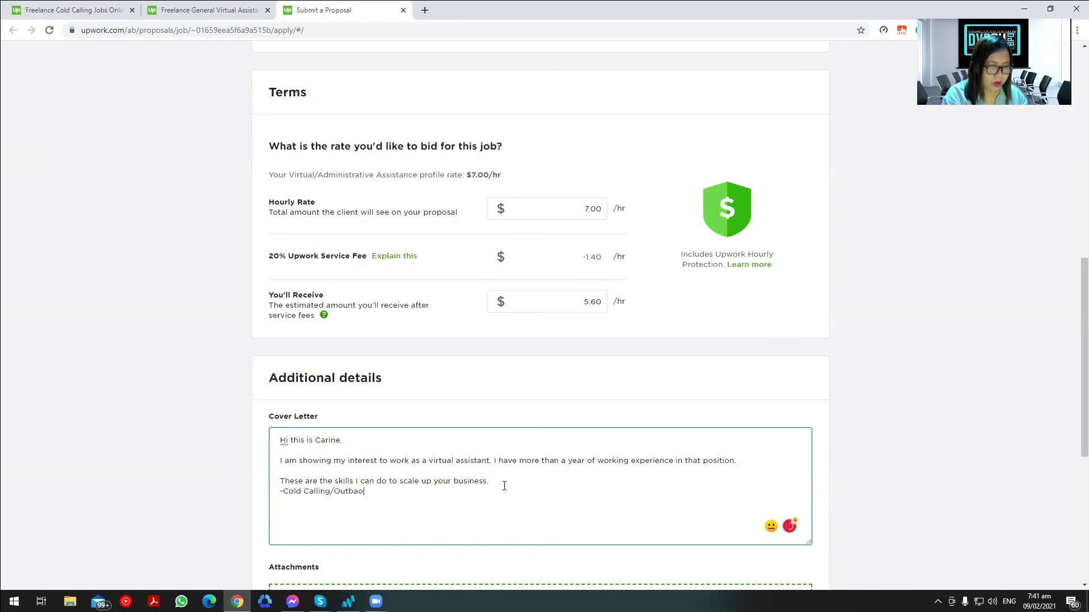
pyautogui.press('BackSpace')
pyautogui.press('BackSpace')
pyautogui.press('BackSpace')
pyautogui.write('ioy')
pyautogui.press('BackSpace')
pyautogui.press('BackSpace')
pyautogui.press('BackSpace')
pyautogui.write('un')
pyautogui.press('BackSpace')
pyautogui.press('BackSpace')
pyautogui.write('und ca')
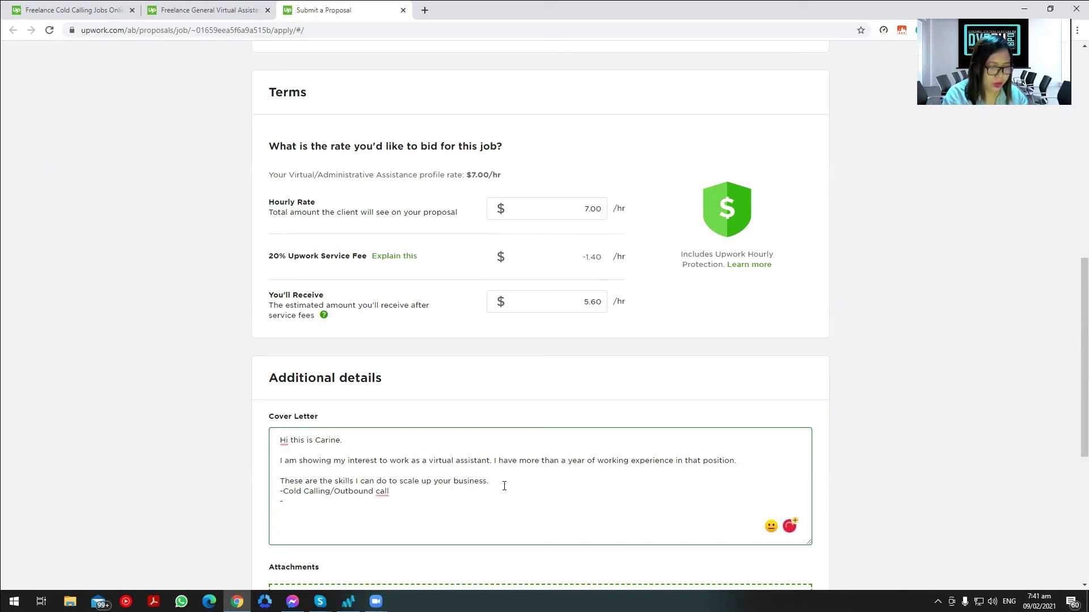
# Add "-Admin Tasks", "-Email Management" and "-Schedule Management" on separate lines of the skills list.
pyautogui.write('ll -Admin')
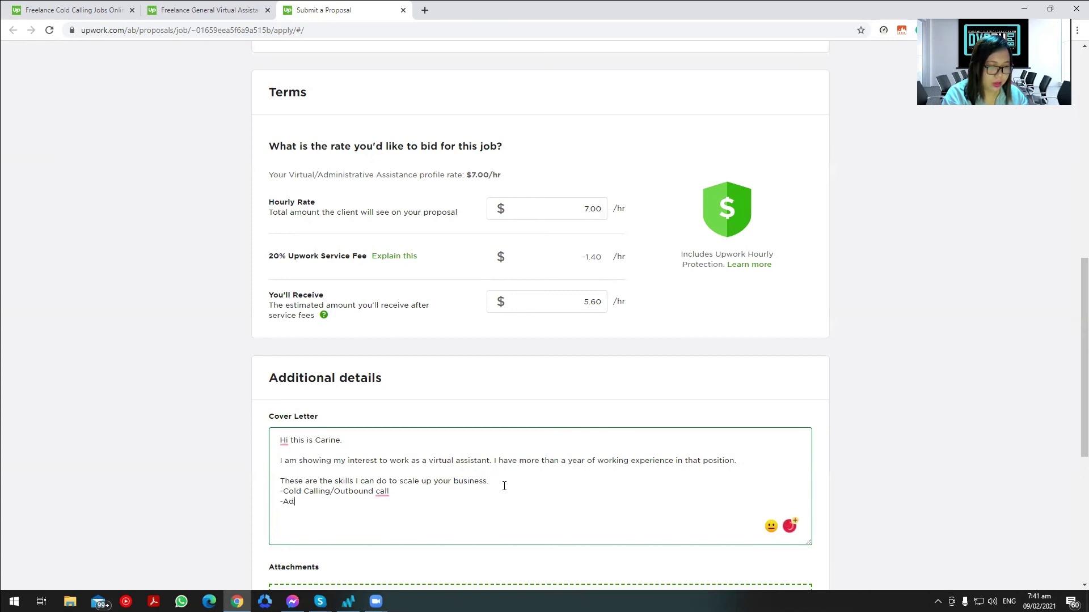
pyautogui.write(' Task')
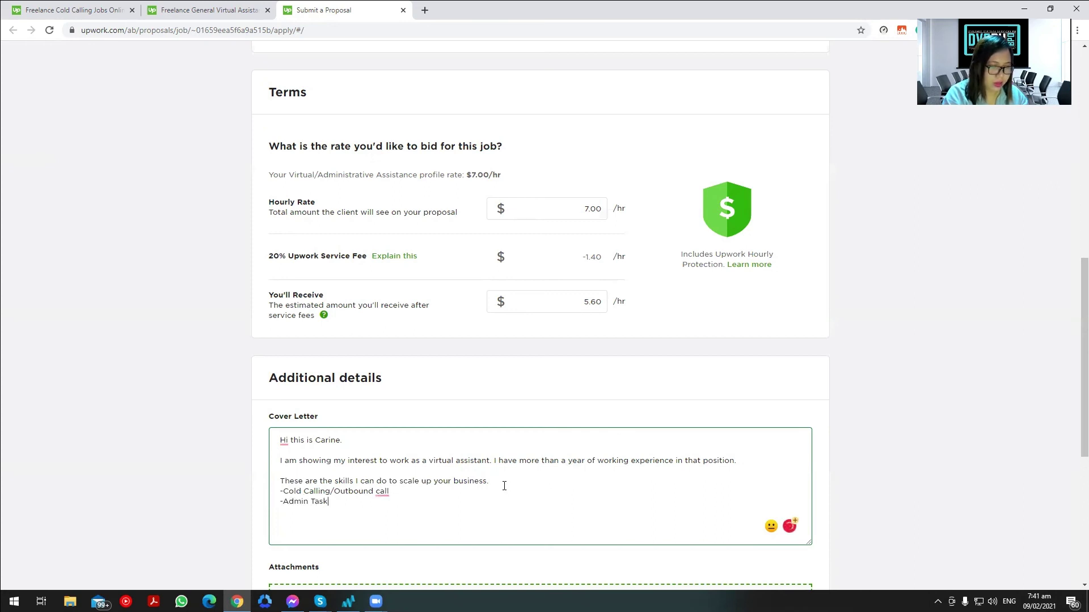
pyautogui.write('s -Email Managem')
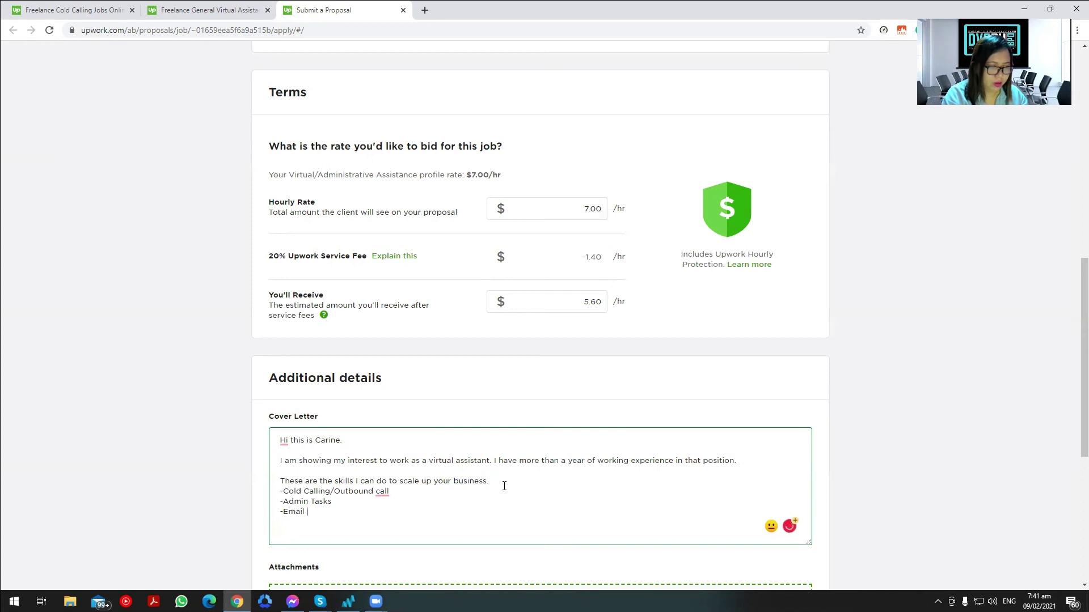
pyautogui.write('ent\\')
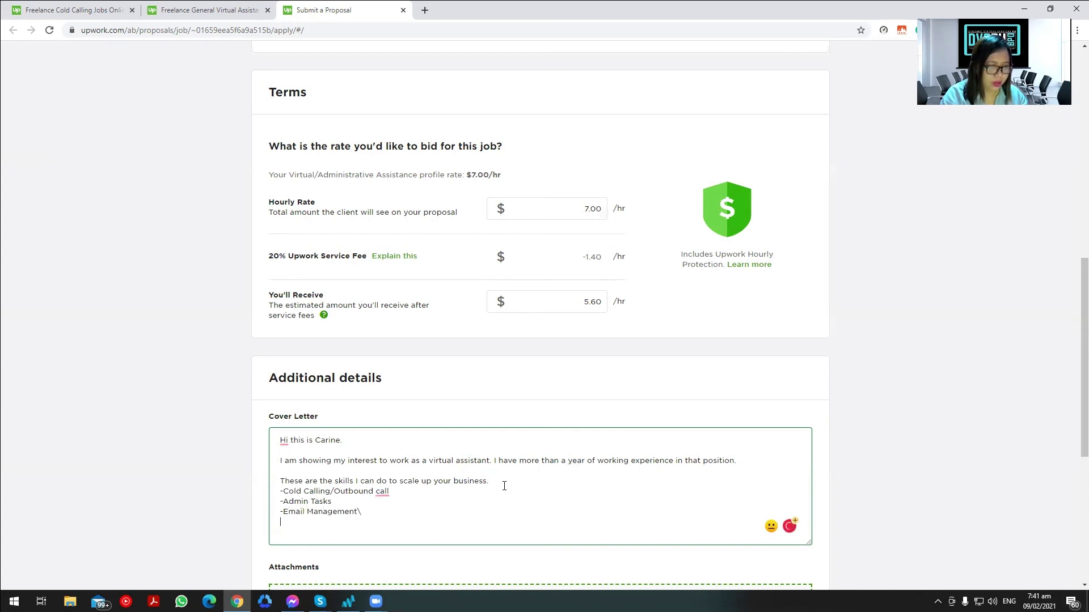
pyautogui.write(' -Schedule Ma')
pyautogui.write('nagement')
# Finish the skills list with the lines "-Social Media Management" and "-Website management".
pyautogui.write('-S')
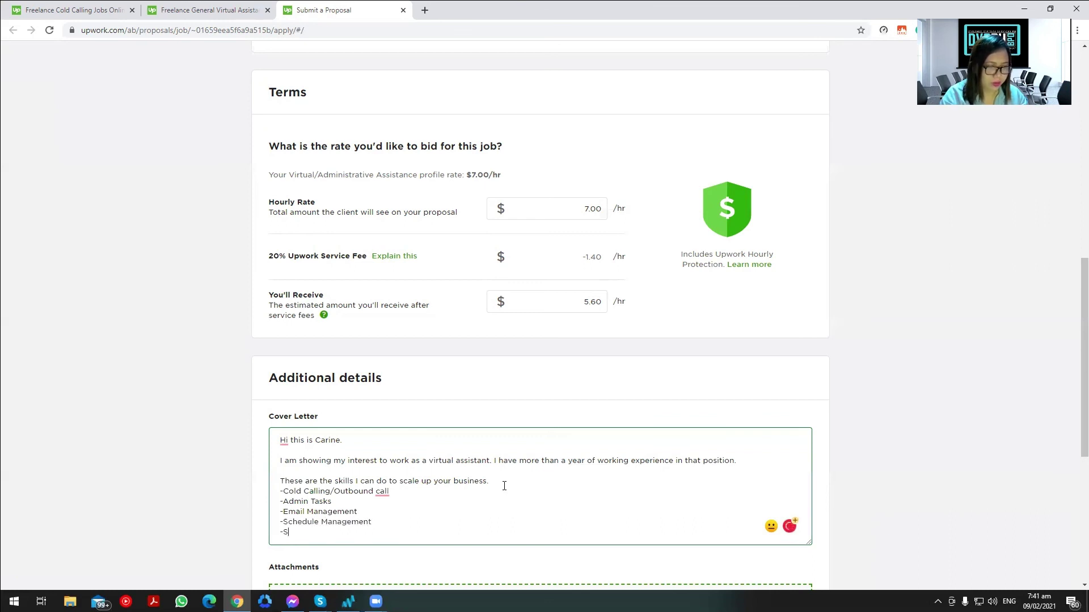
pyautogui.write('occ il')
pyautogui.press('BackSpace')
pyautogui.press('BackSpace')
pyautogui.press('BackSpace')
pyautogui.press('BackSpace')
pyautogui.write('ial')
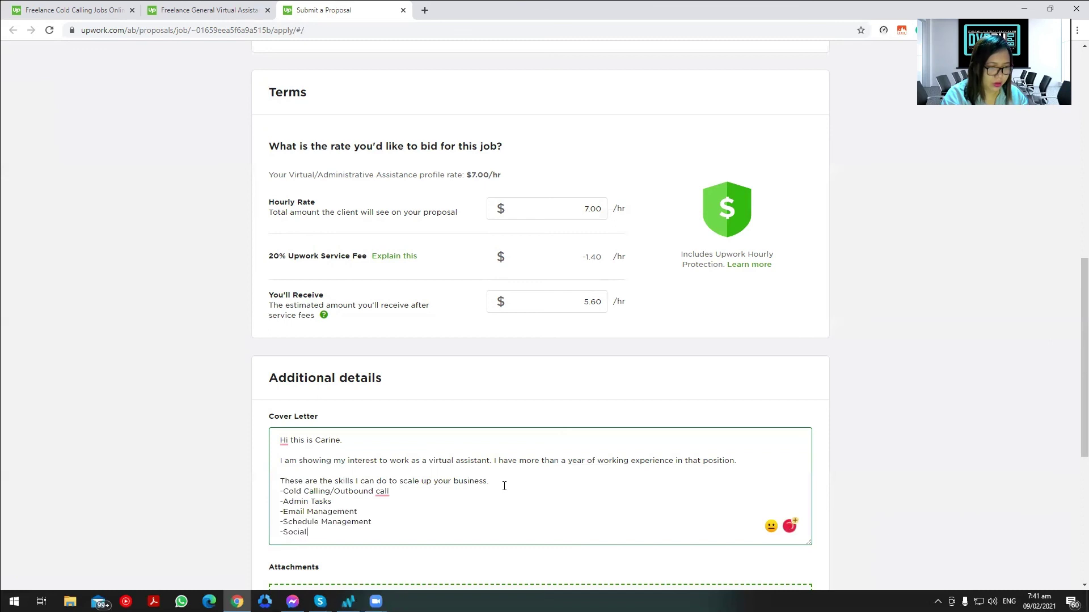
pyautogui.write(' Media Management')
pyautogui.press('Return')
pyautogui.write('-Website management')
pyautogui.press('Return')
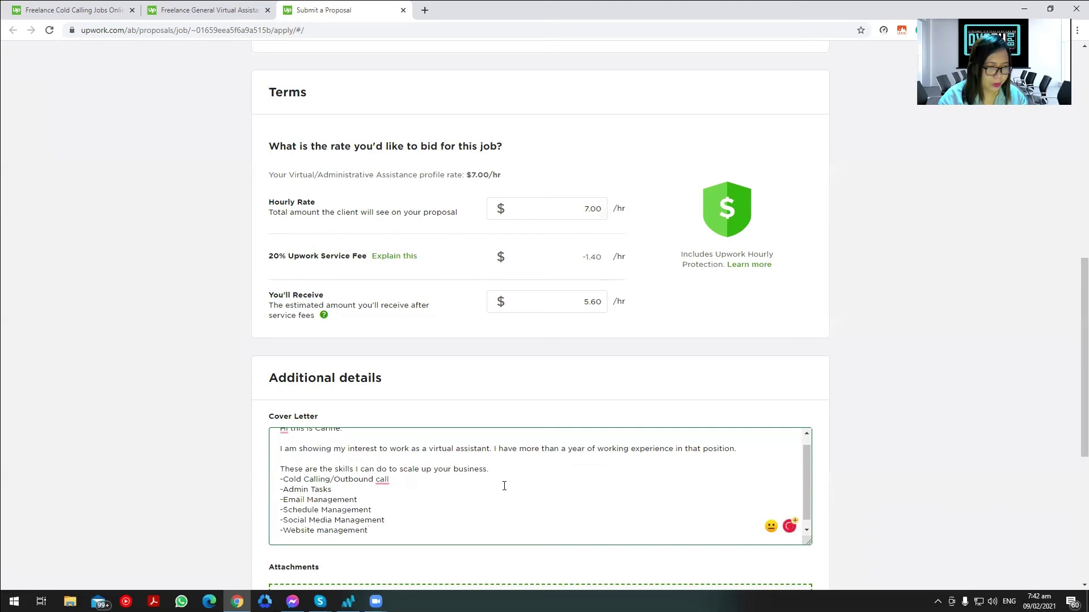
# Read the full job description, then accept the suggested correction of "call" to "calls" in the cover letter's skills list.
pyautogui.scroll(1, 505, 486)
pyautogui.scroll(4, 579, 286)
pyautogui.scroll(-1, 462, 178)
pyautogui.scroll(2, 463, 178)
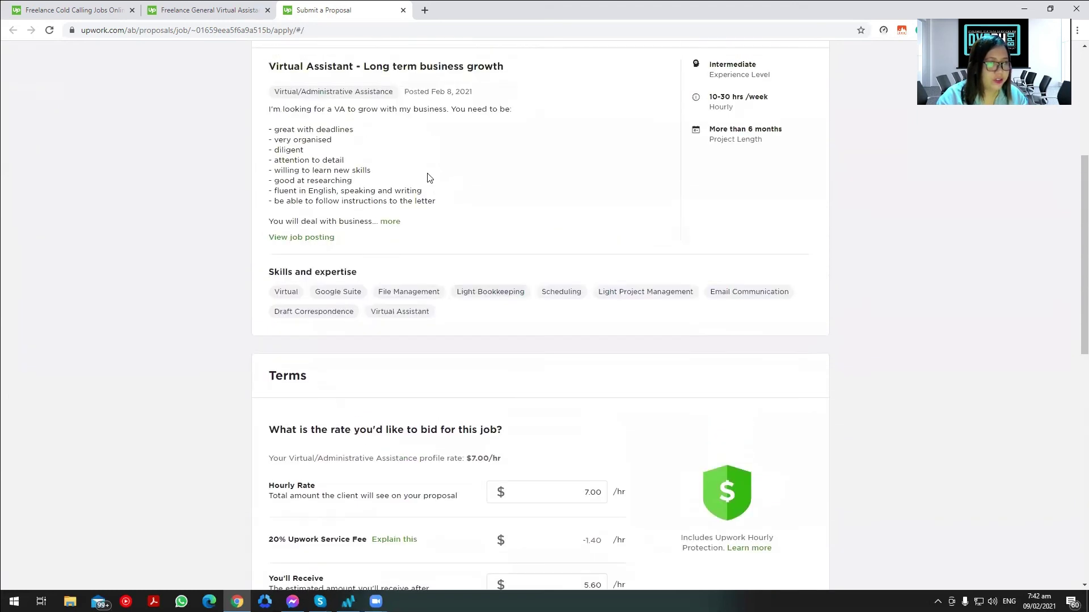
pyautogui.click(388, 221)
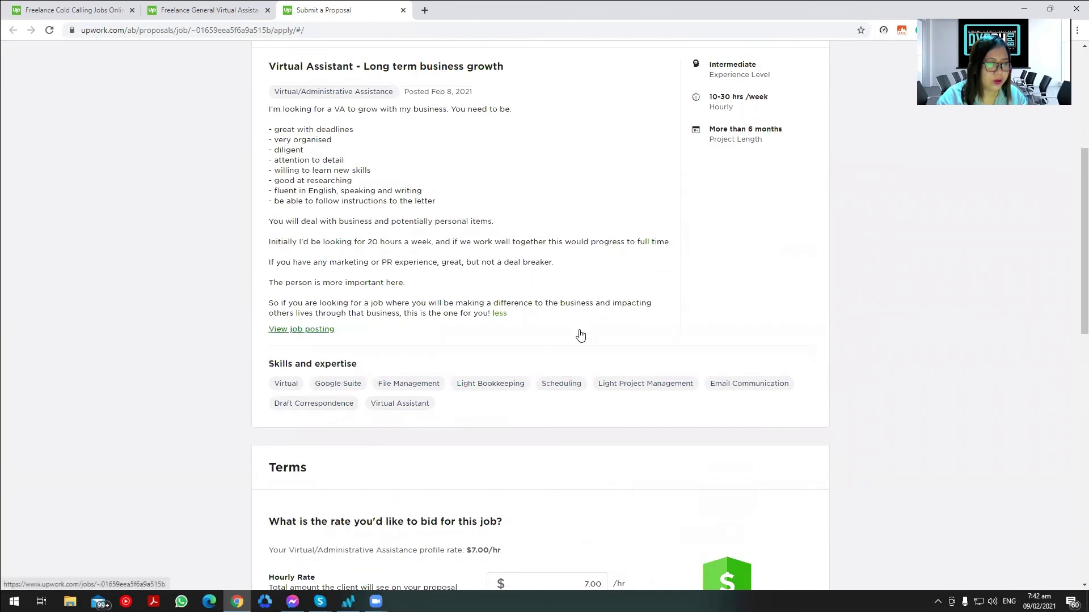
pyautogui.scroll(-10, 580, 335)
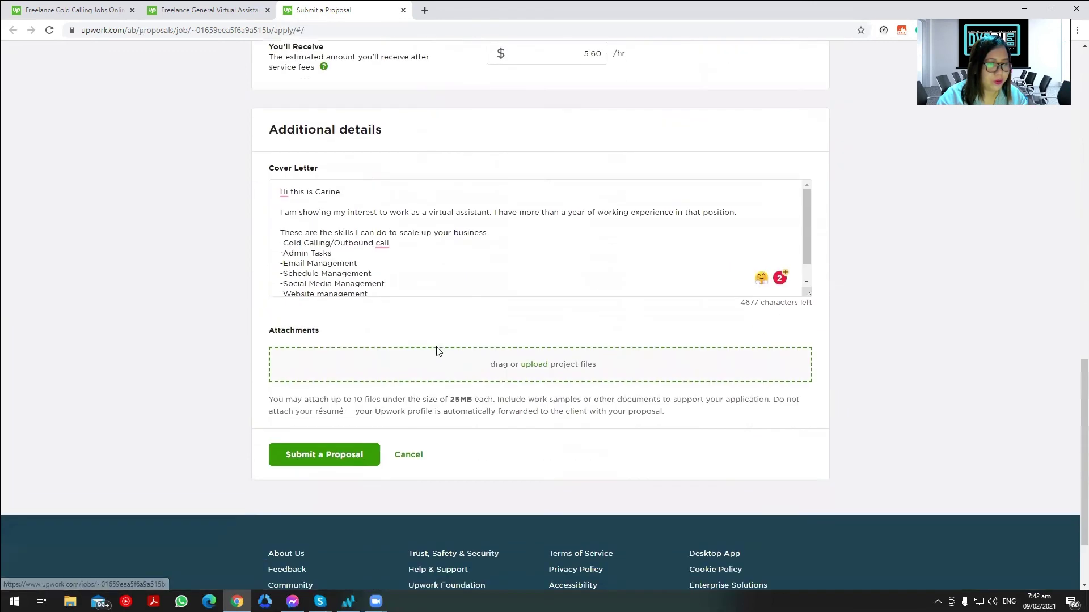
pyautogui.click(385, 245)
pyautogui.click(394, 260)
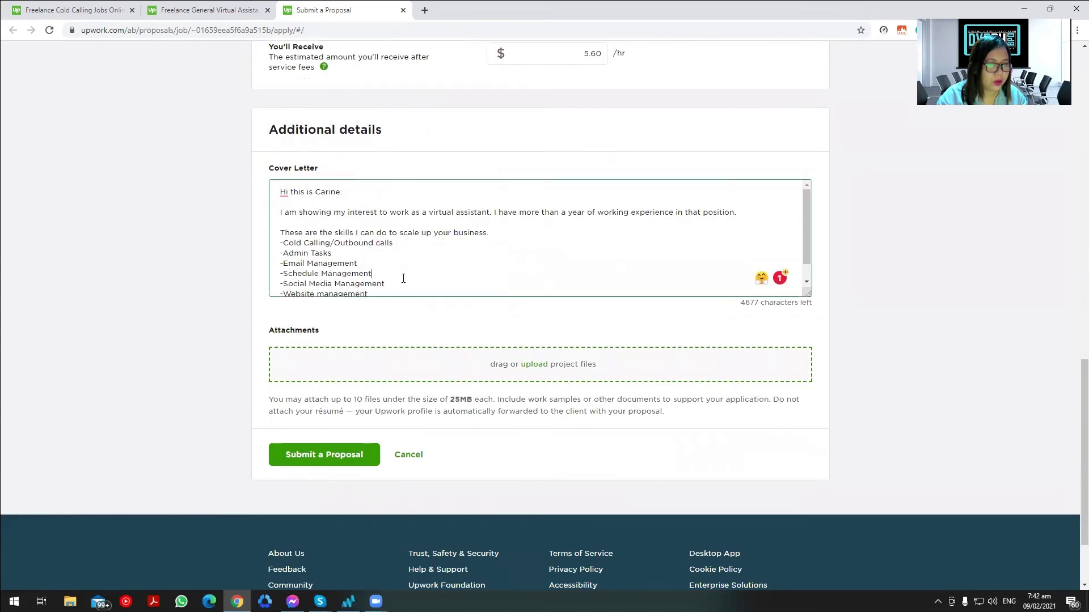
# Add the closing paragraph "I am very hardworking person, adaptive and willing to learn new things. I am looking forward to talk to you soon.".
pyautogui.scroll(-1, 399, 279)
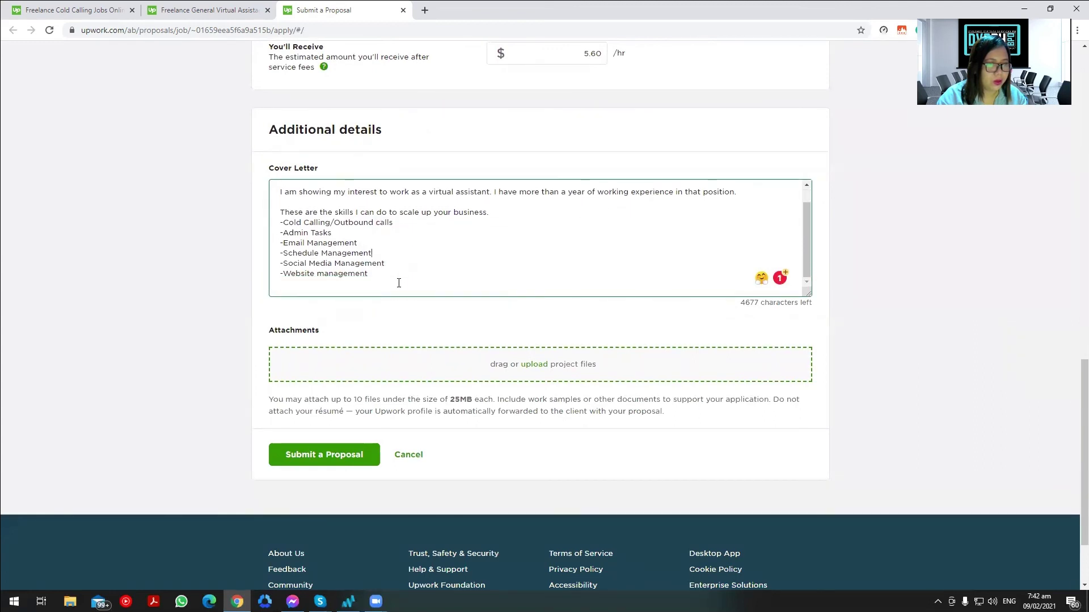
pyautogui.press('Return')
pyautogui.write('I am very hardworking per')
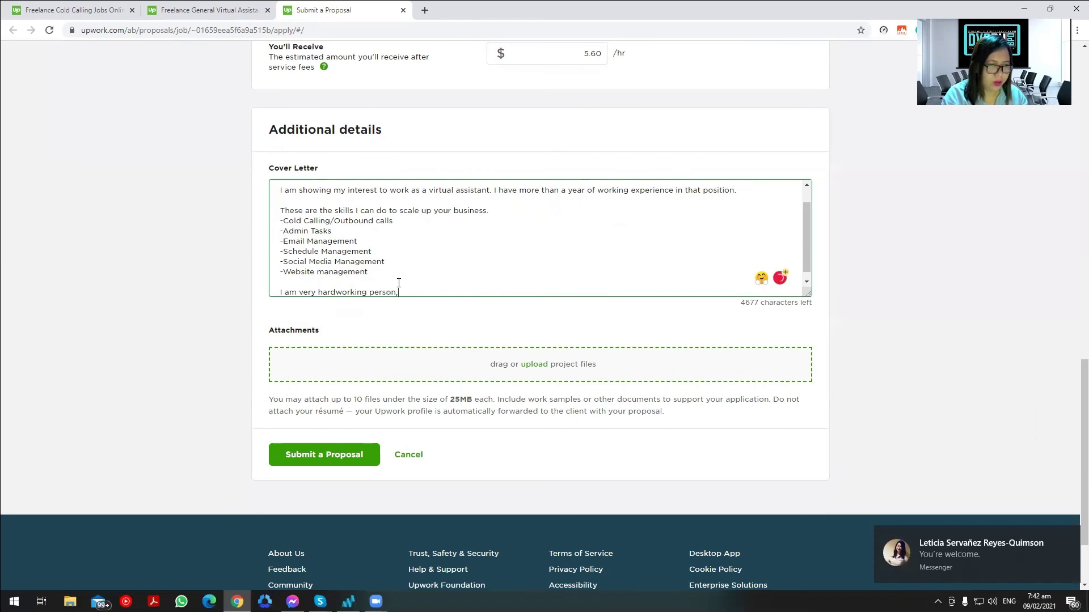
pyautogui.write('son, adaptive and  willing to learn new things.')
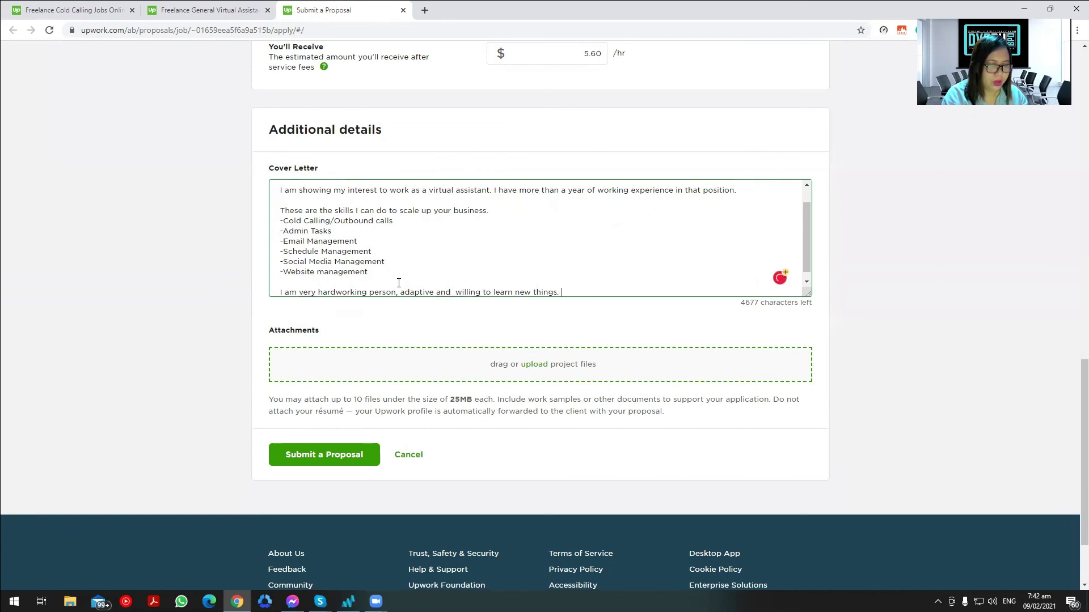
pyautogui.write('forward to talk to you soon.')
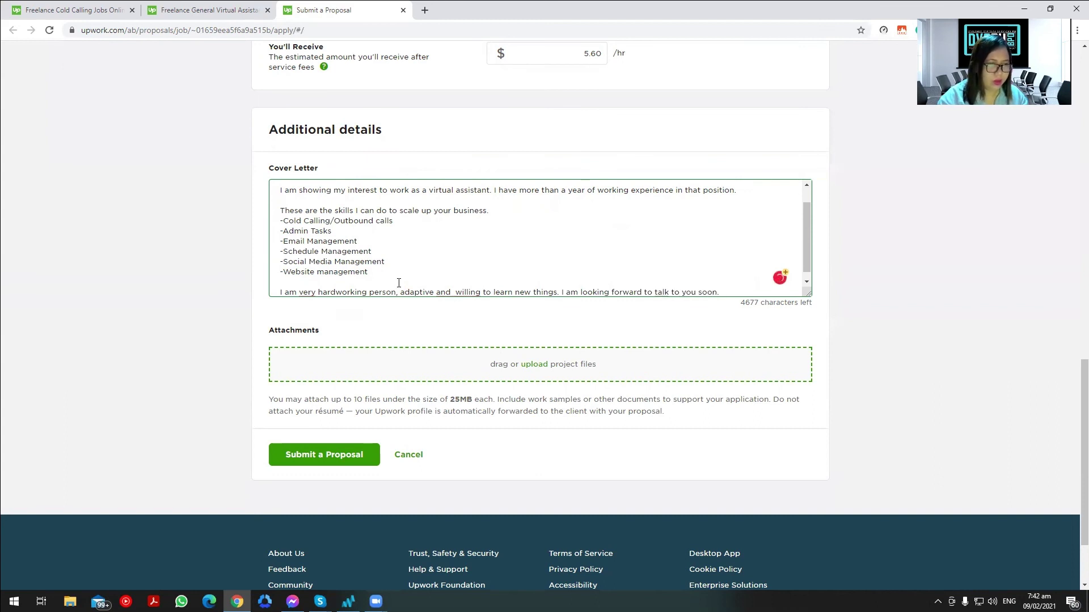
# Review the cover letter from the greeting down and accept the two suggested grammar corrections in the closing paragraph.
pyautogui.scroll(2, 399, 283)
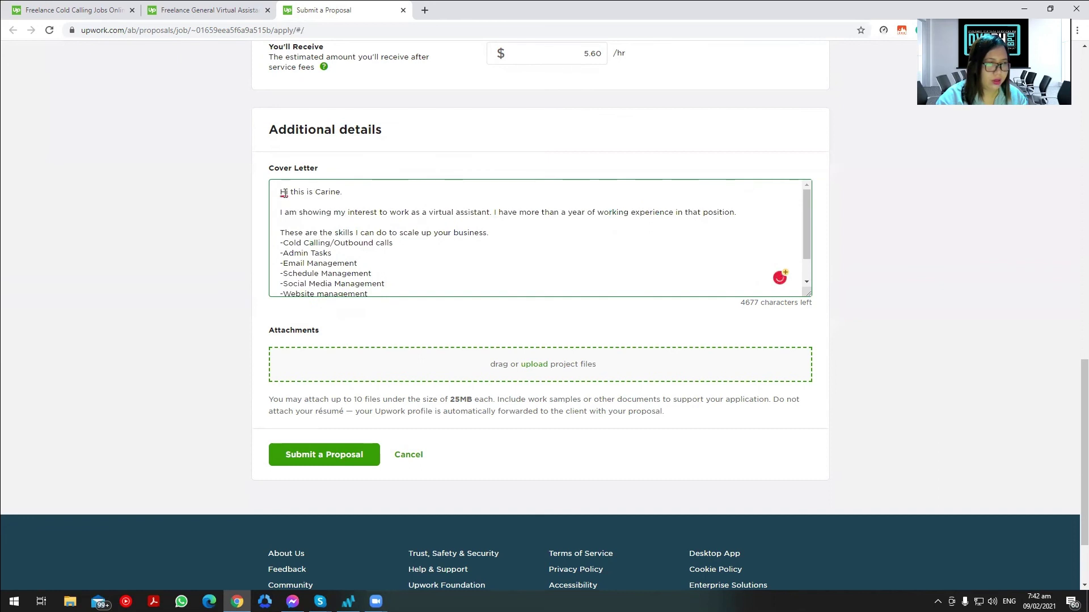
pyautogui.scroll(-2, 315, 283)
pyautogui.moveTo(315, 291)
pyautogui.click(315, 314)
pyautogui.moveTo(456, 288)
pyautogui.click(461, 314)
# Submit the proposal for the "Virtual Assistant - Long term business growth" job.
pyautogui.scroll(-1, 350, 423)
pyautogui.click(341, 400)
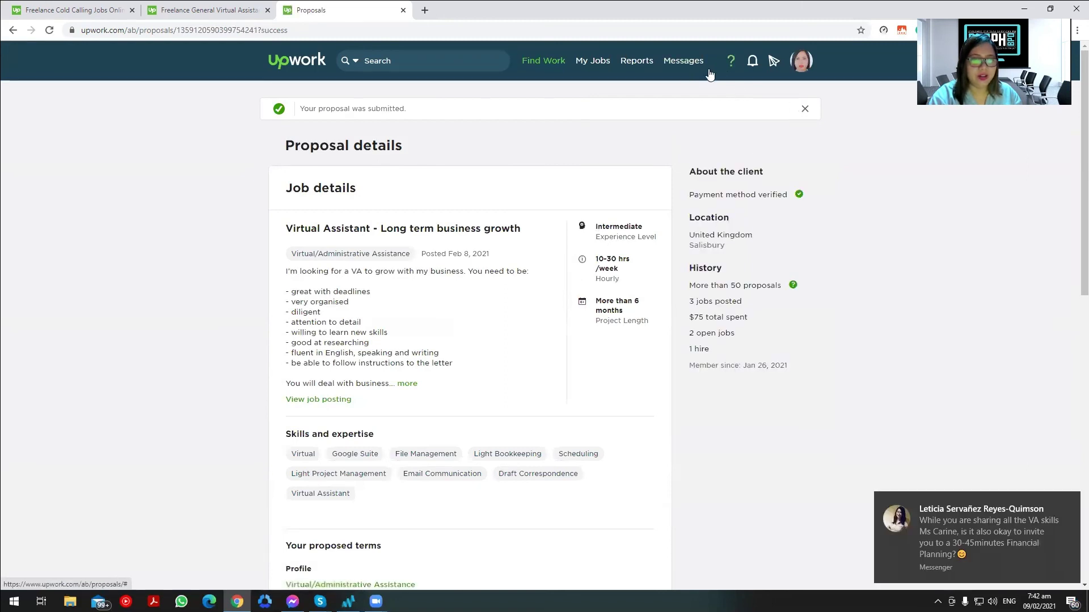
pyautogui.moveTo(591, 72)
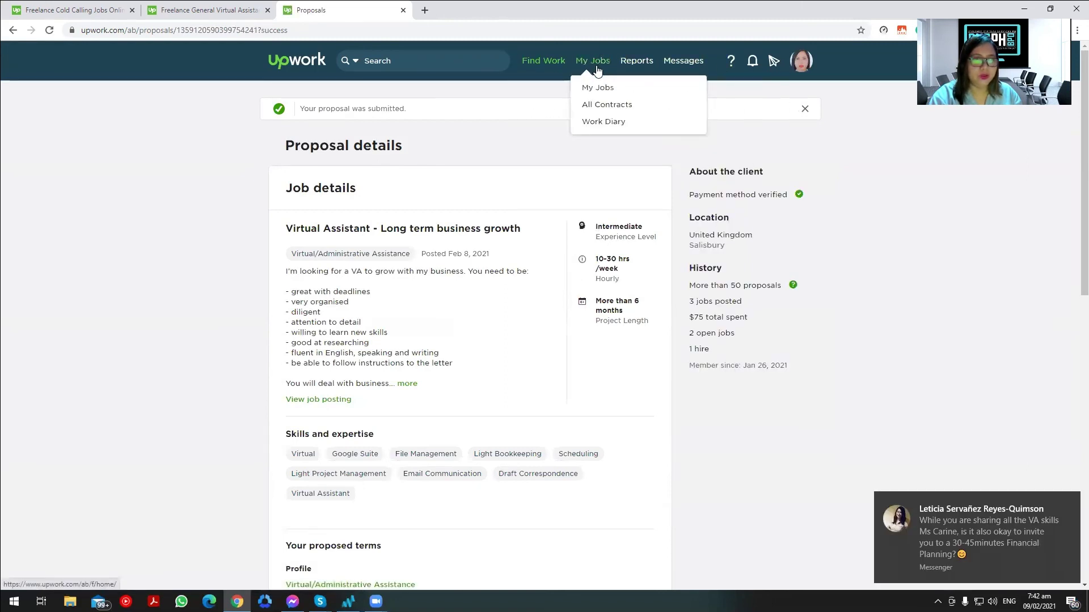